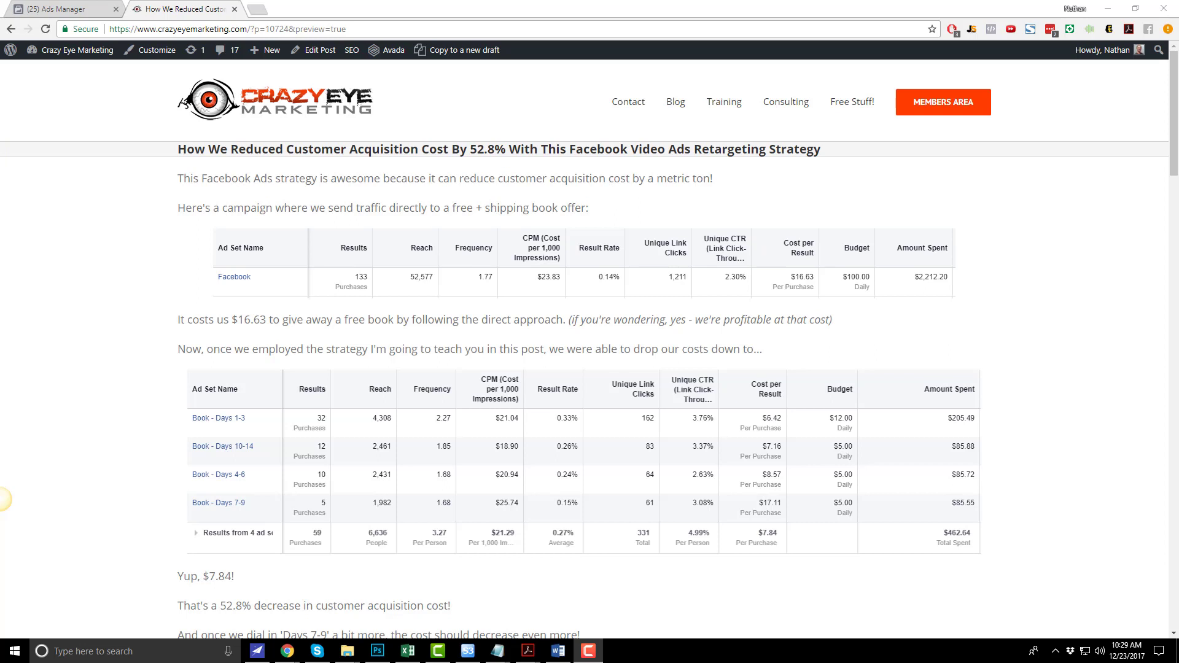
Skim the article on the Facebook video ads retargeting strategy, covering its video funnel and key ad settings
scroll(695, 402, down, 15)
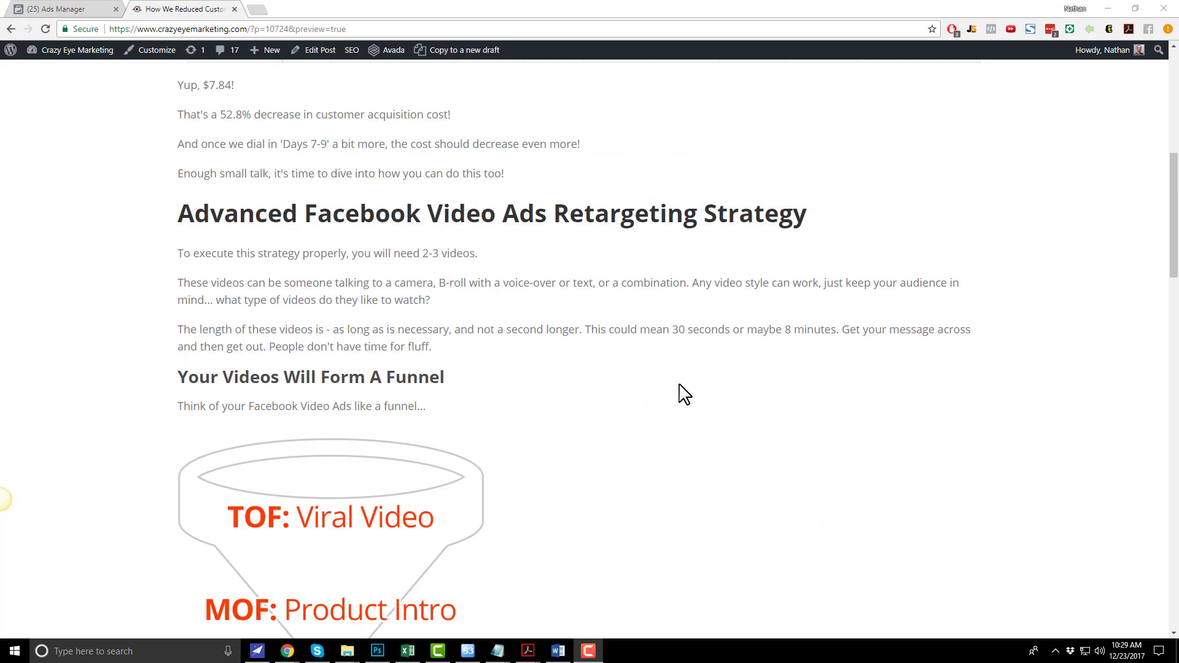
scroll(614, 405, down, 10)
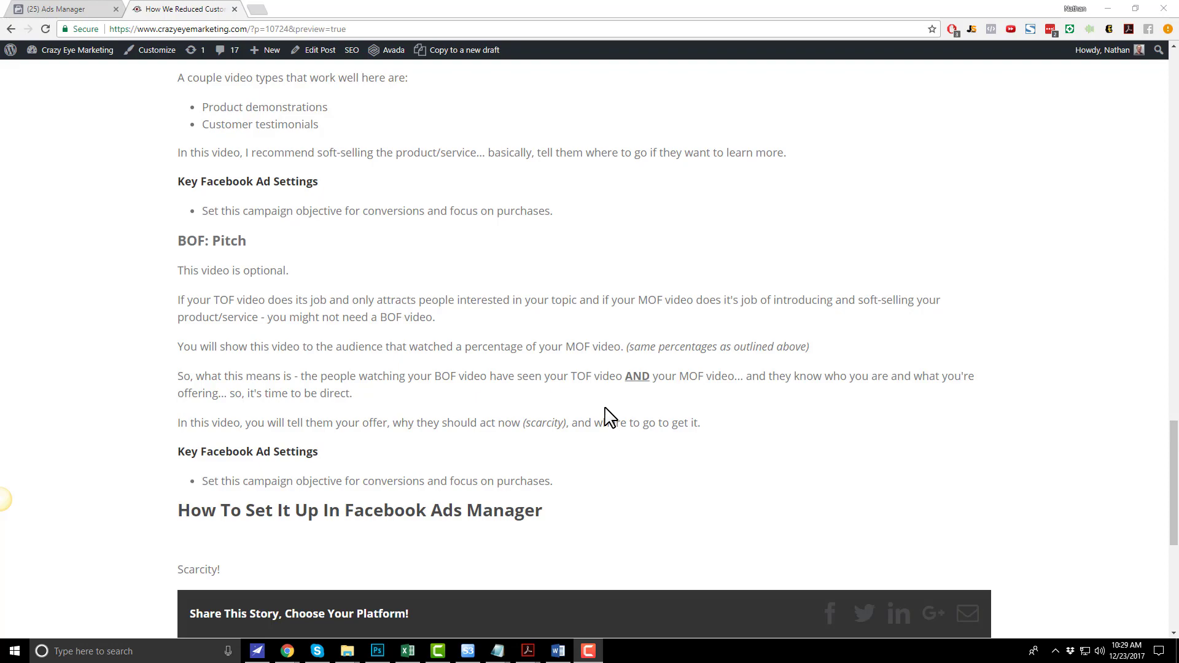
scroll(612, 424, up, 15)
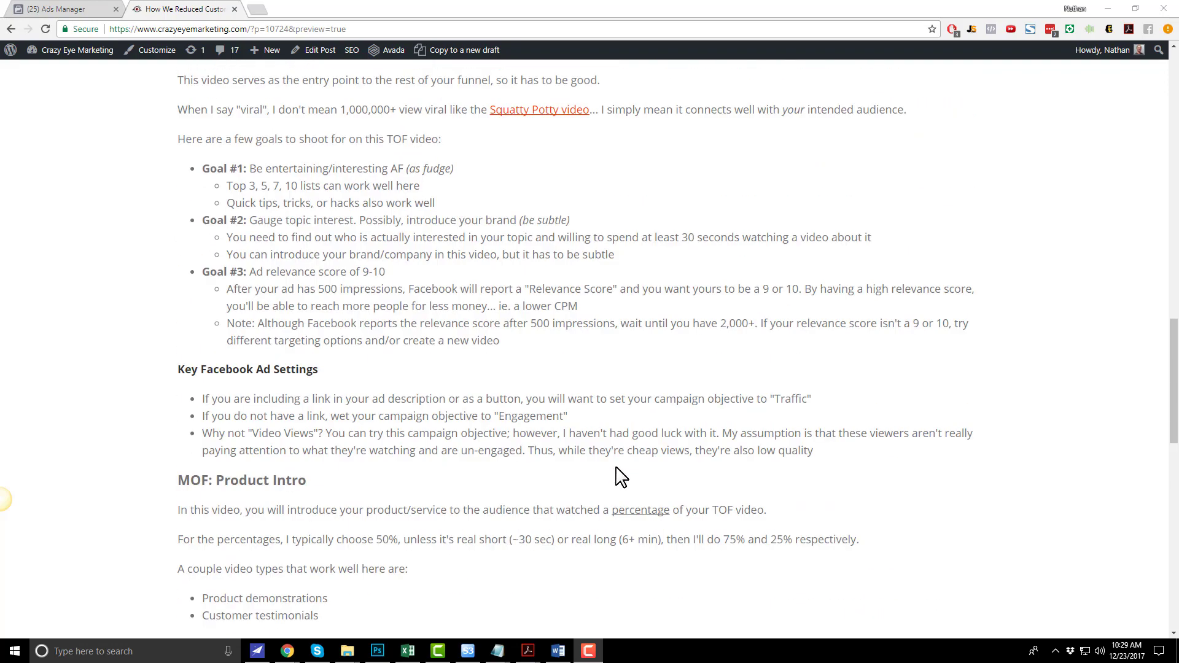
scroll(622, 493, up, 2)
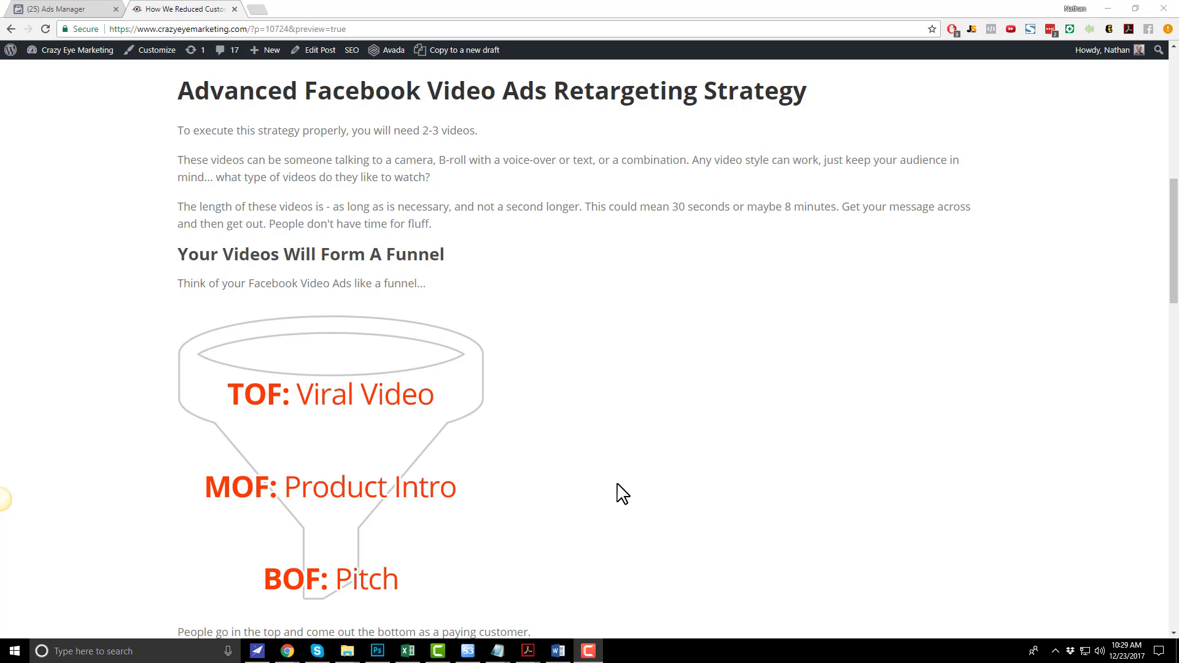
Switch to Facebook Ads Manager and open Power Editor for the ad account
click(93, 6)
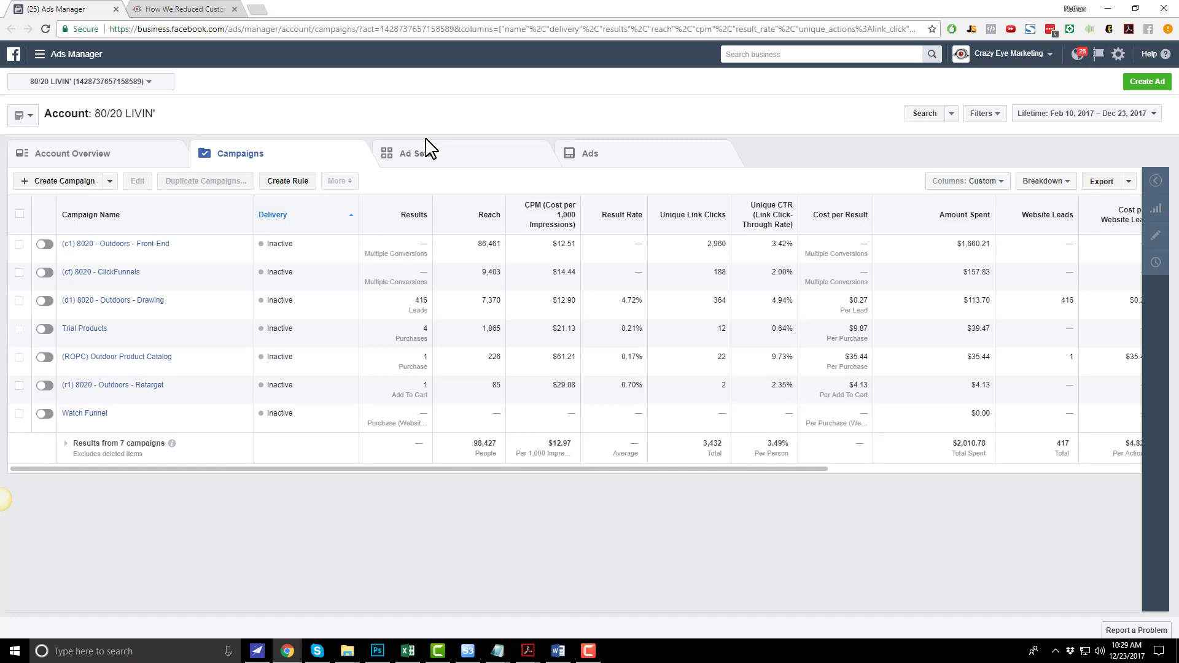
click(51, 55)
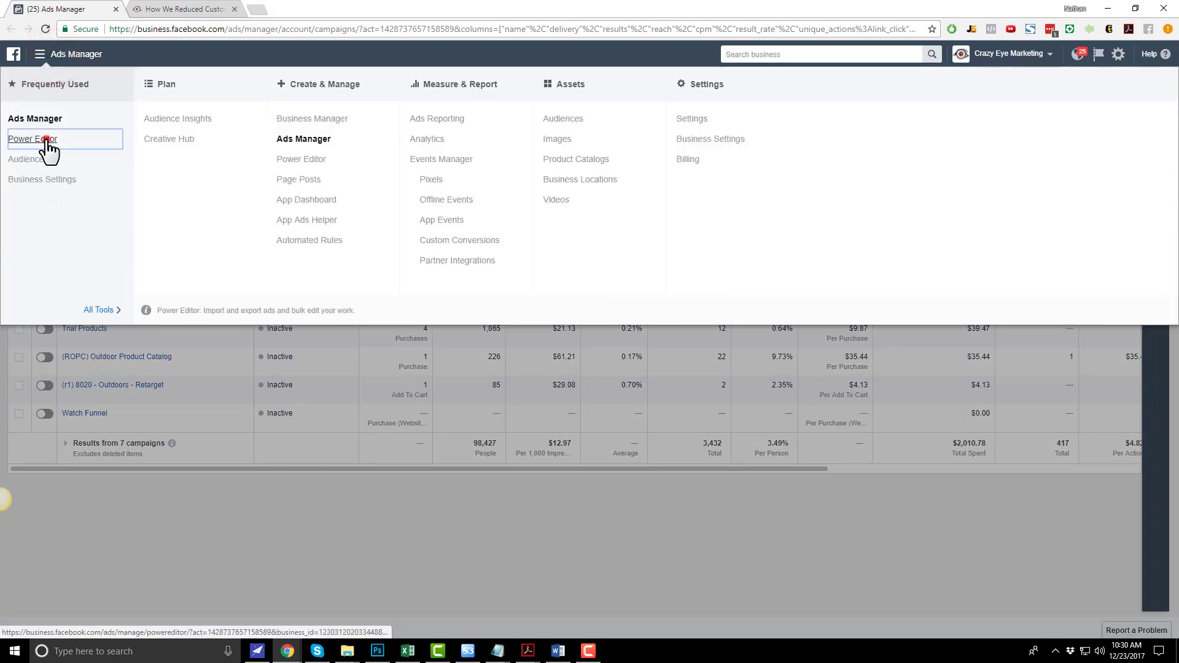
click(38, 141)
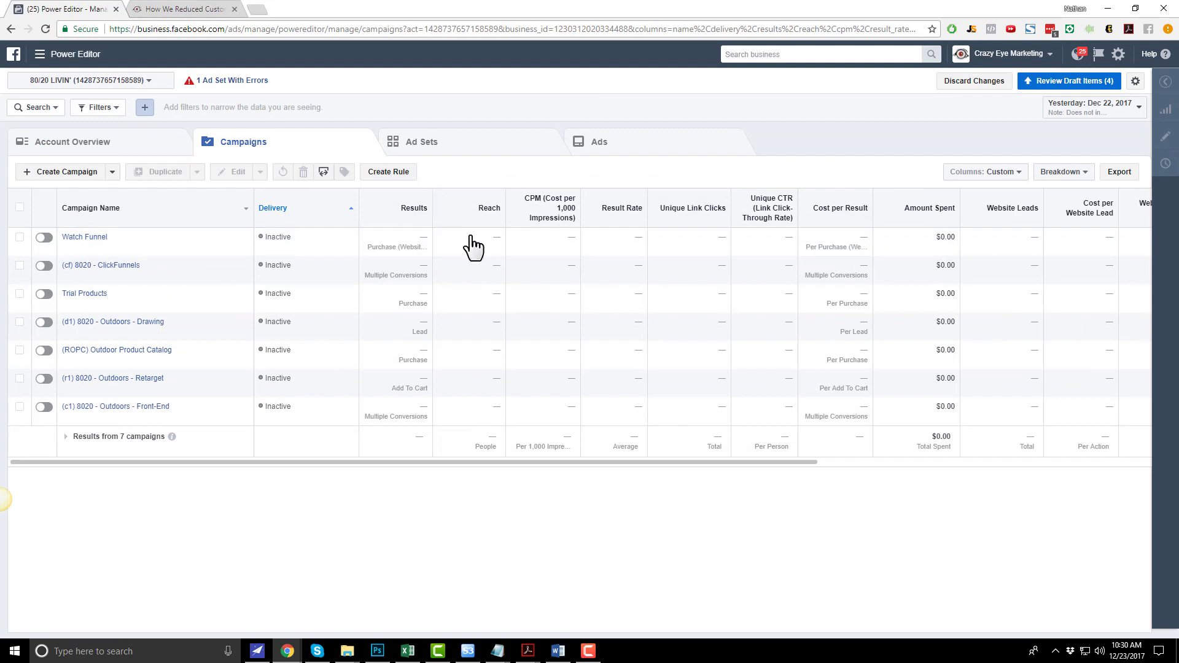
Start a new campaign named "TOF Video" with Post engagement as its objective
click(72, 173)
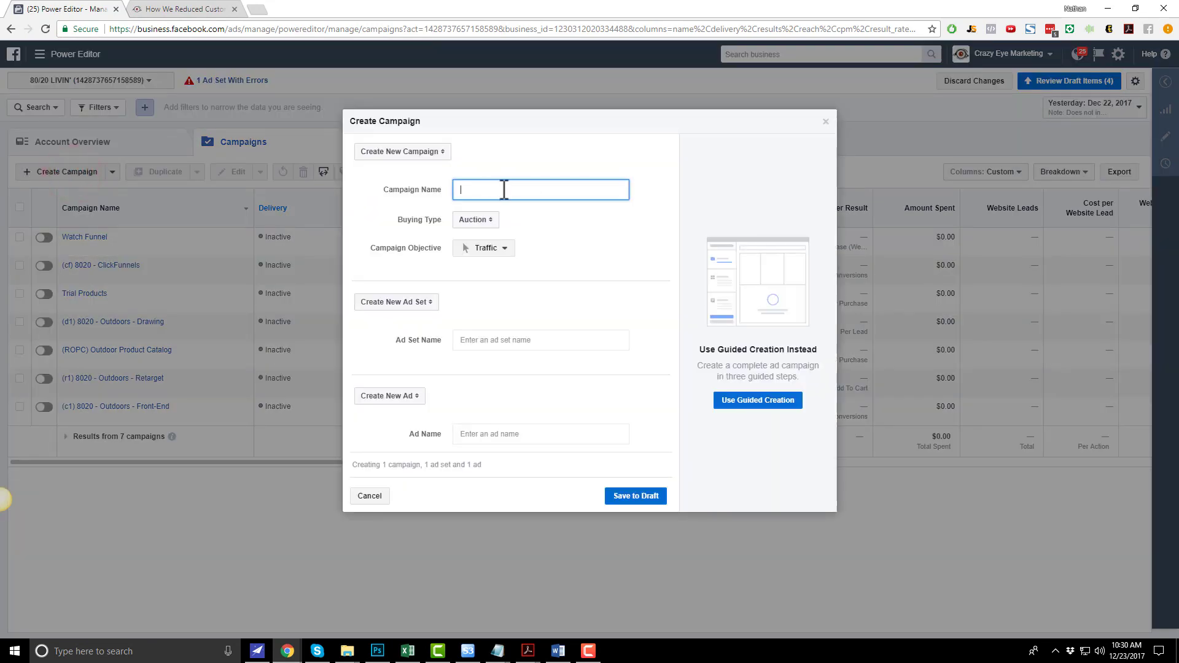
click(503, 189)
click(499, 250)
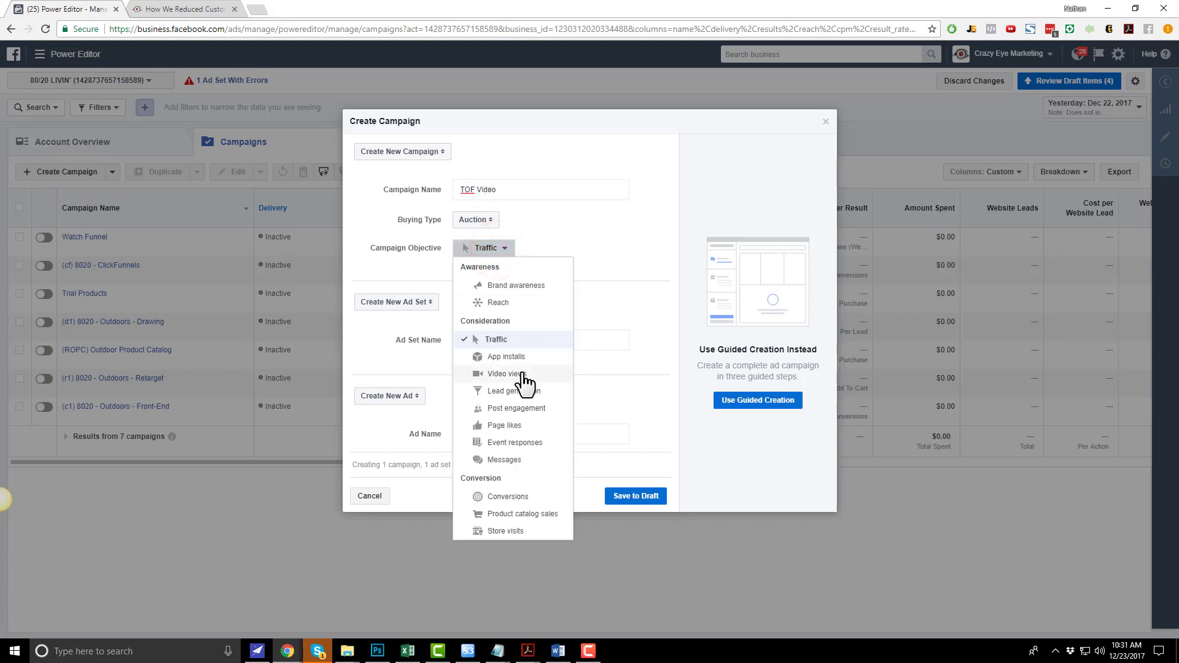
click(517, 409)
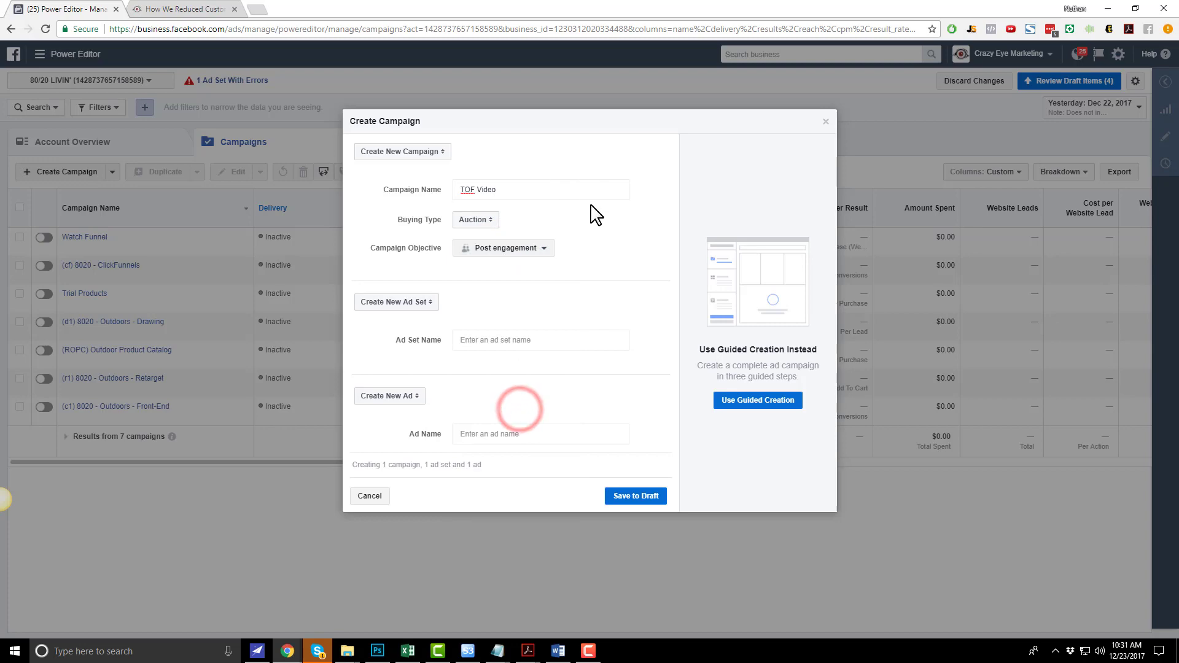
Check the article's key Facebook ad settings for the TOF video and return to the campaign being created
click(198, 8)
scroll(362, 344, down, 10)
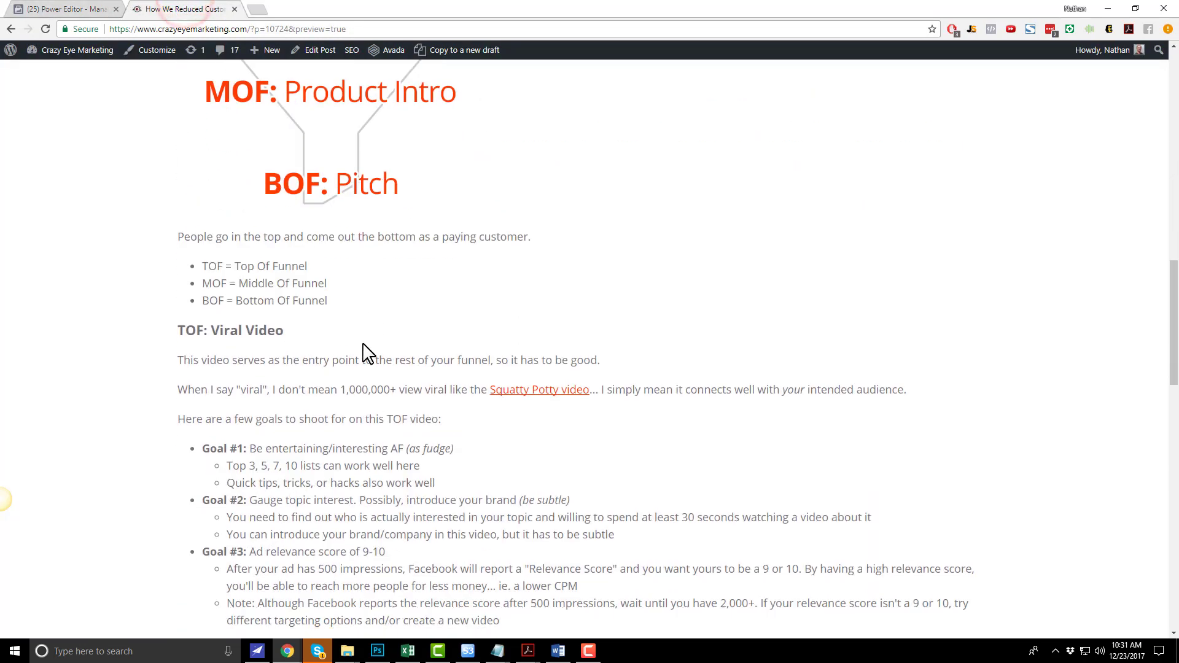
scroll(350, 368, down, 5)
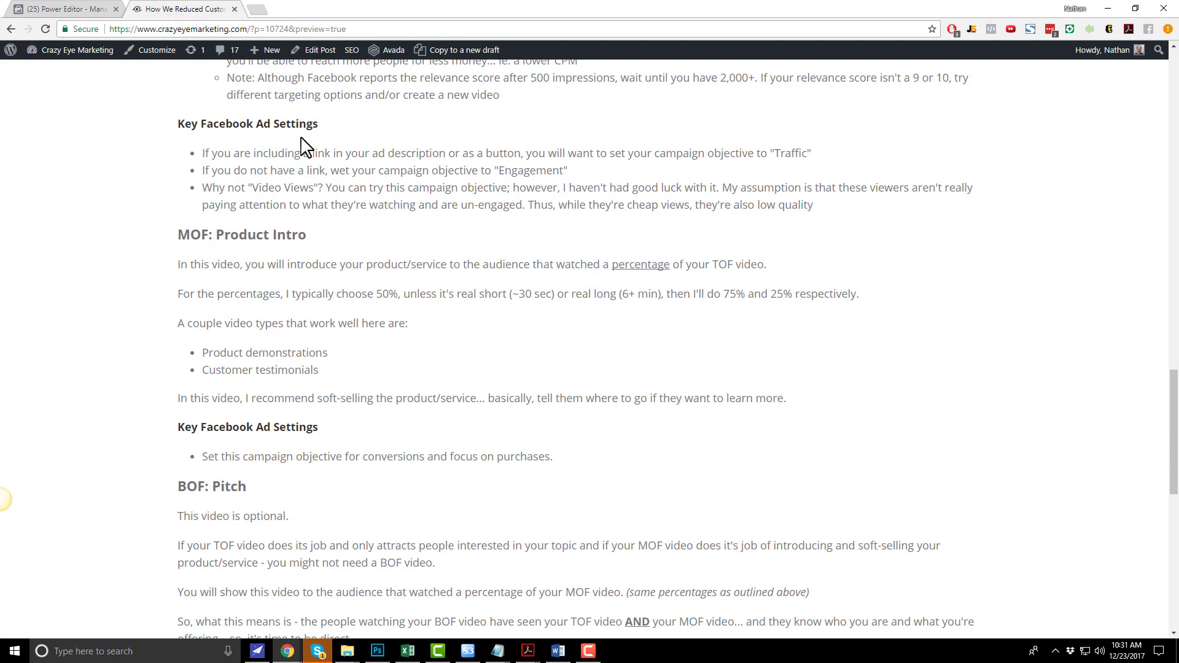
click(58, 9)
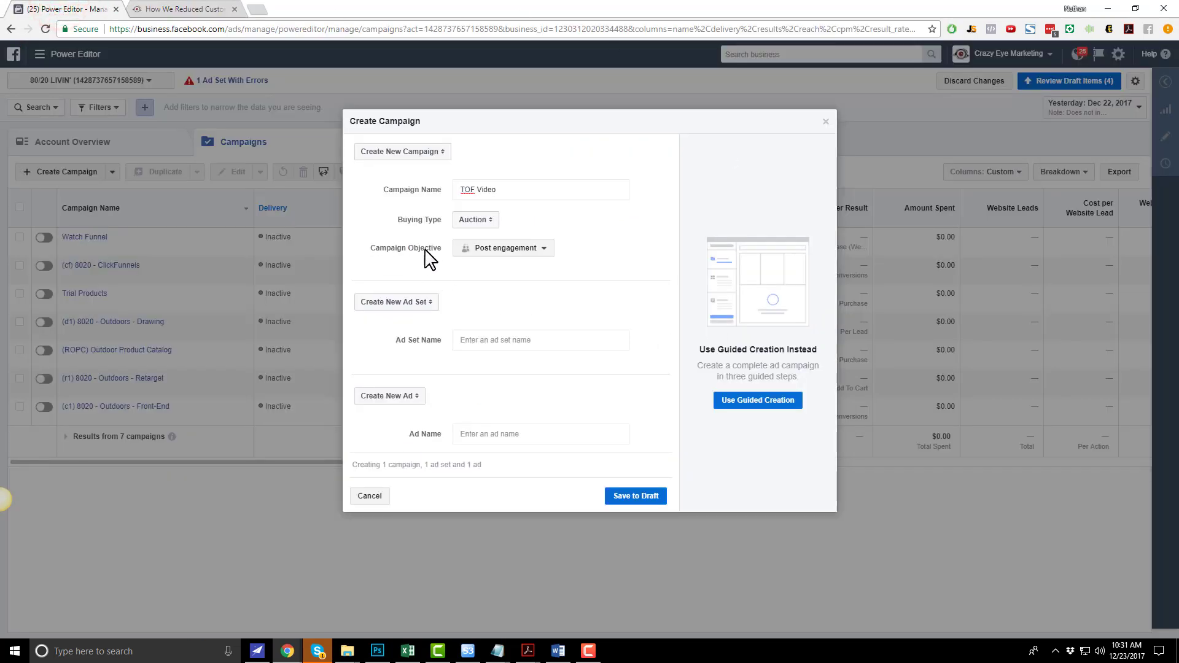
Name the new ad set "TOF Video 1" and the new ad "ad", and save the campaign to draft
click(520, 341)
text(TOF Video 1)
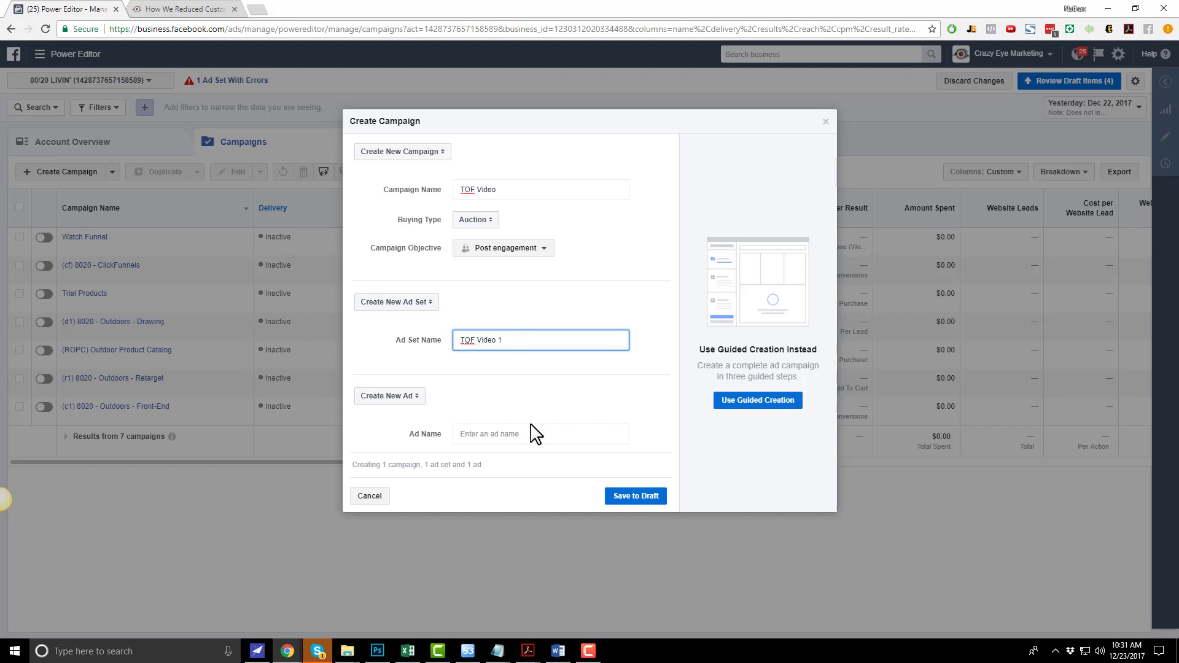
click(558, 433)
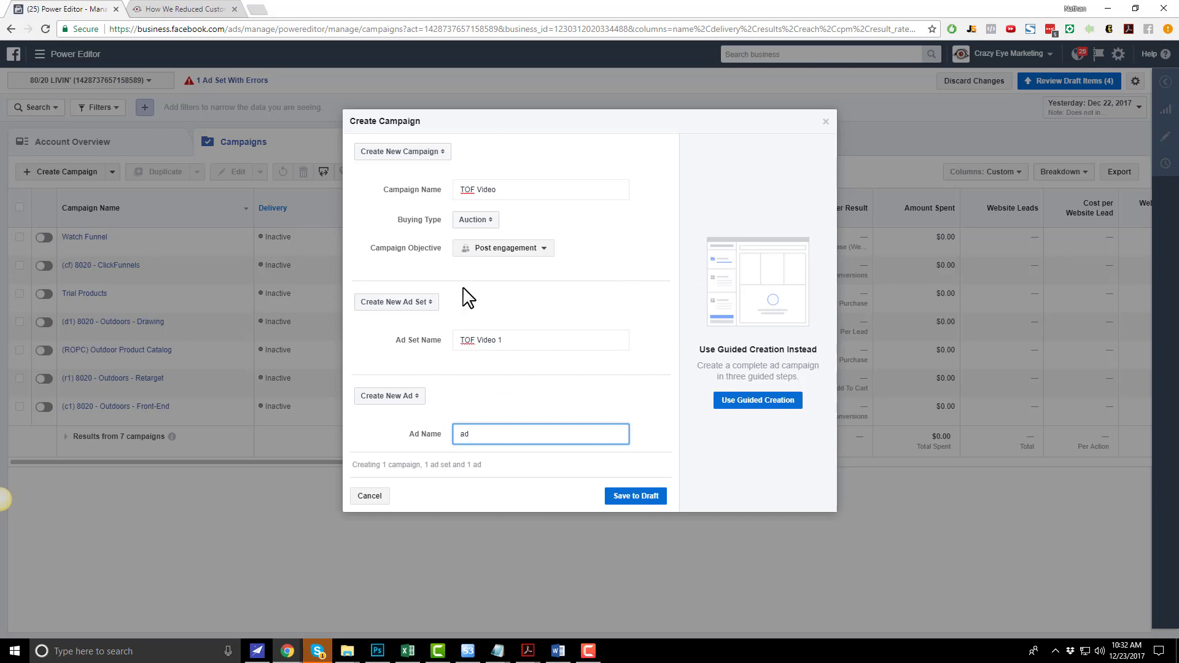
click(635, 499)
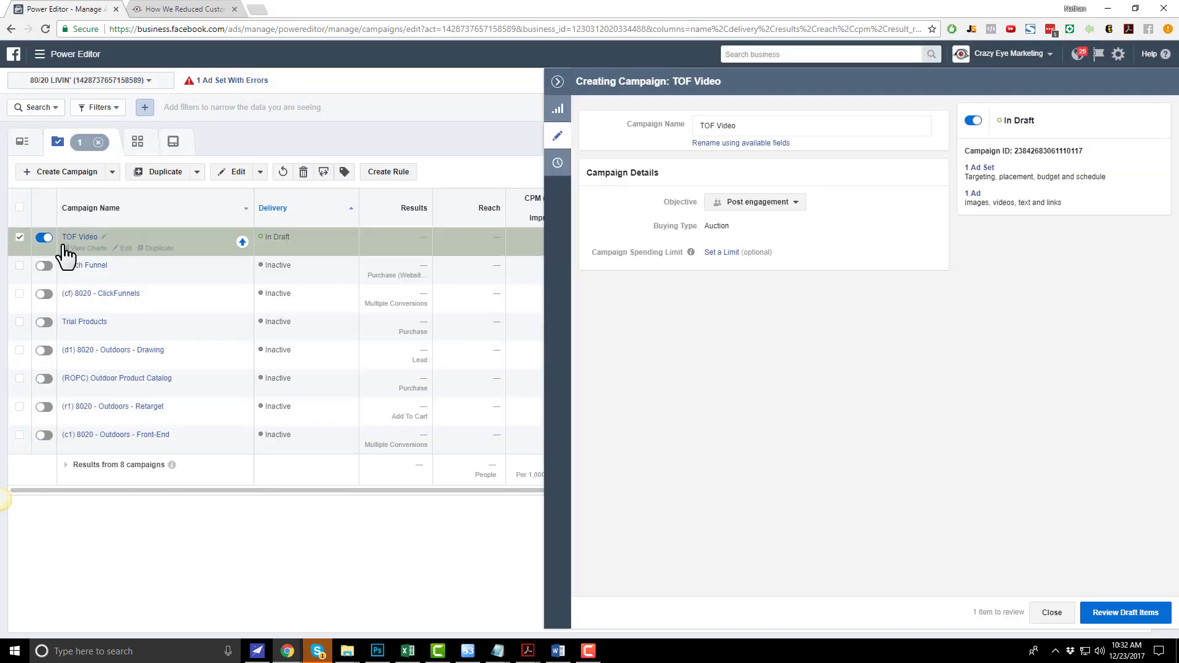
Open the TOF Video campaign's ad set, edit its daily budget, and review its audience, placement and delivery settings
click(71, 237)
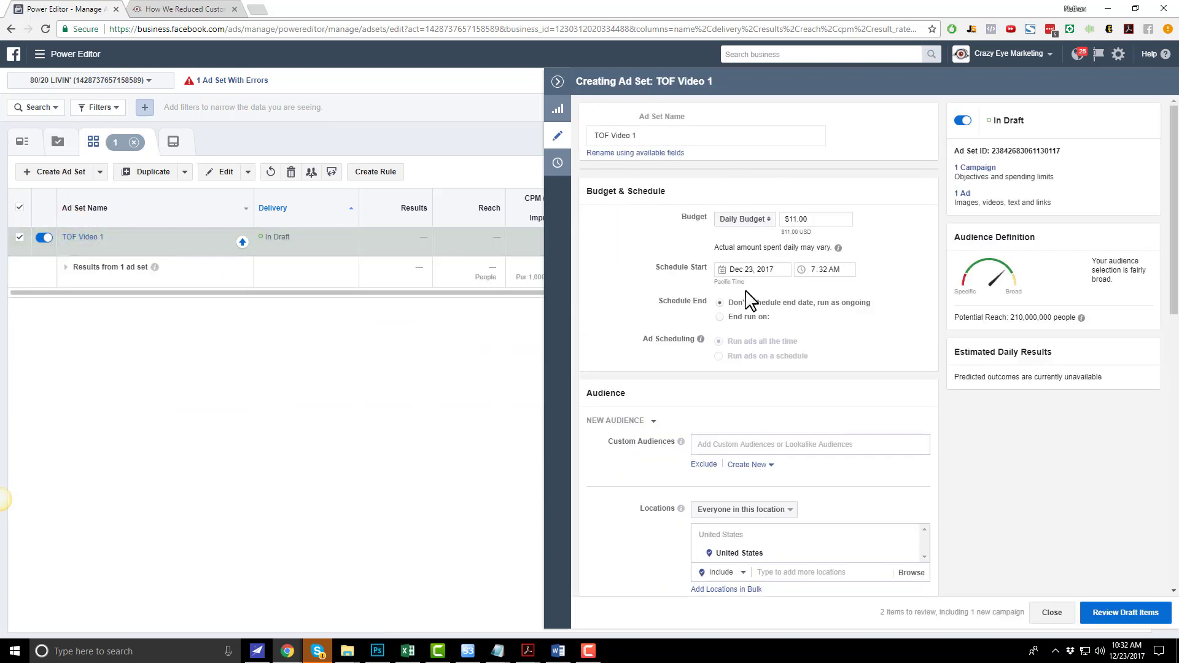
click(830, 223)
text(1)
click(921, 274)
scroll(921, 281, down, 4)
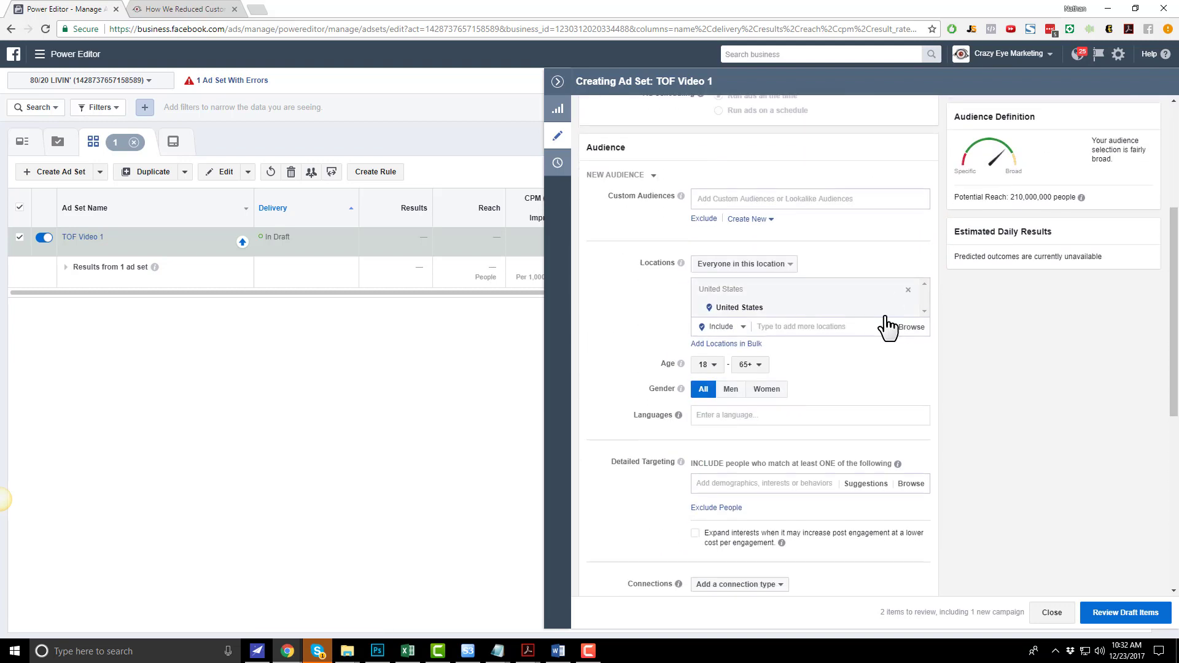
scroll(884, 324, up, 4)
scroll(881, 324, down, 10)
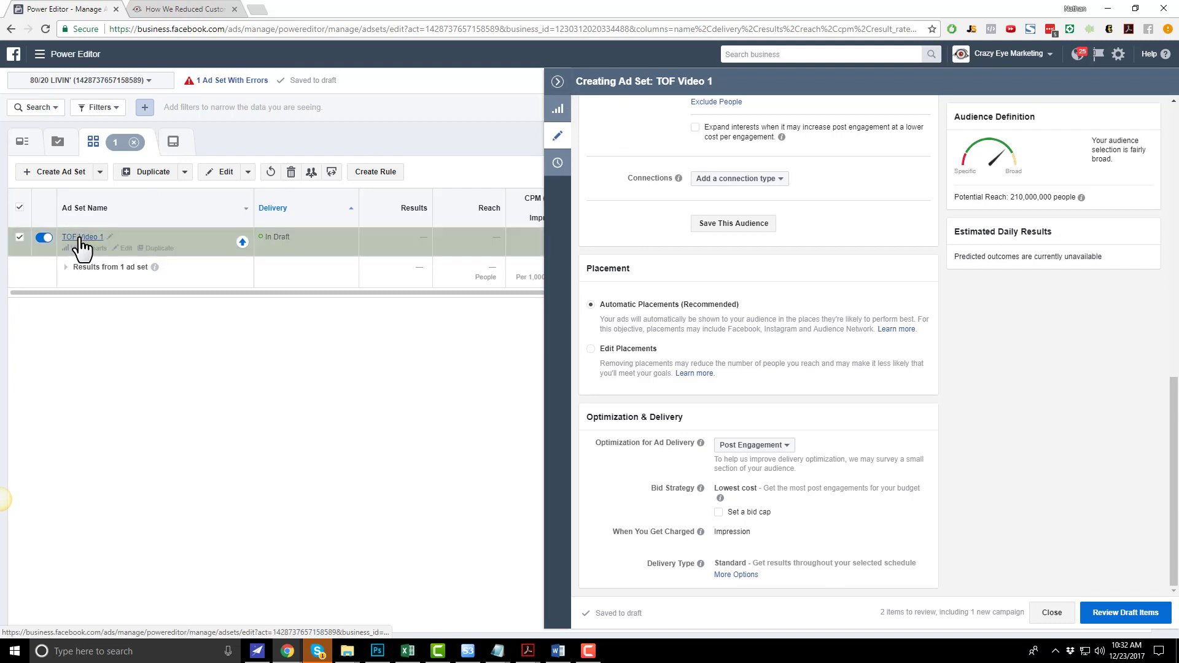
Open the ad in the TOF Video 1 ad set and set it up as a newly created Video / Slideshow ad
click(78, 237)
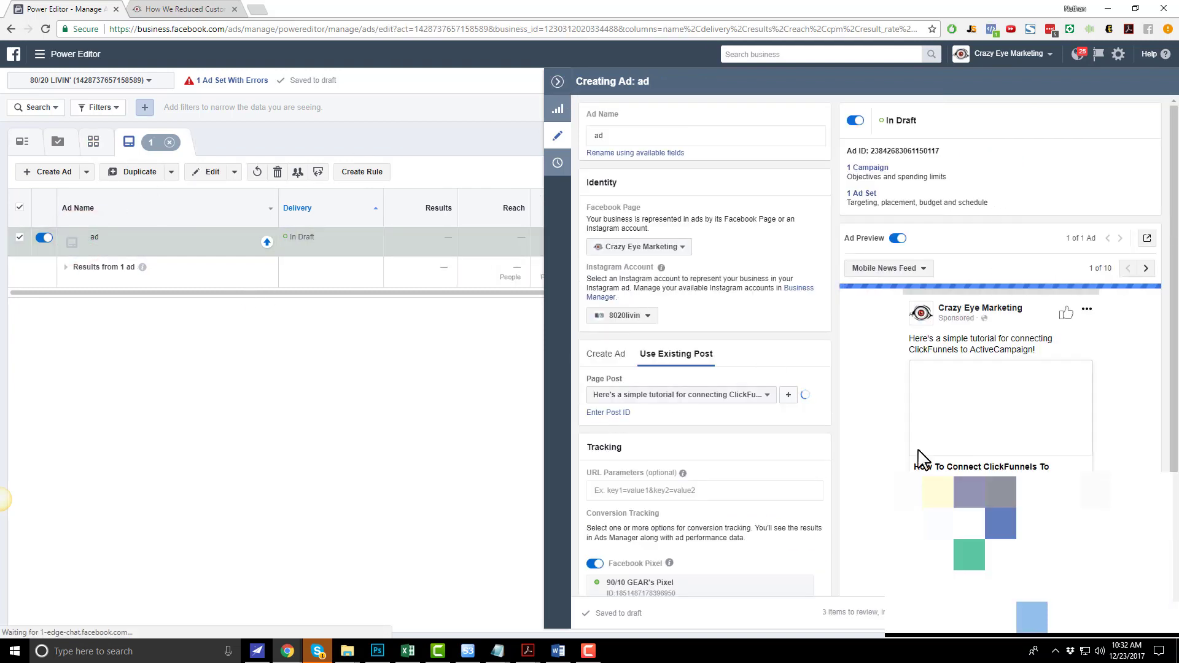
click(608, 355)
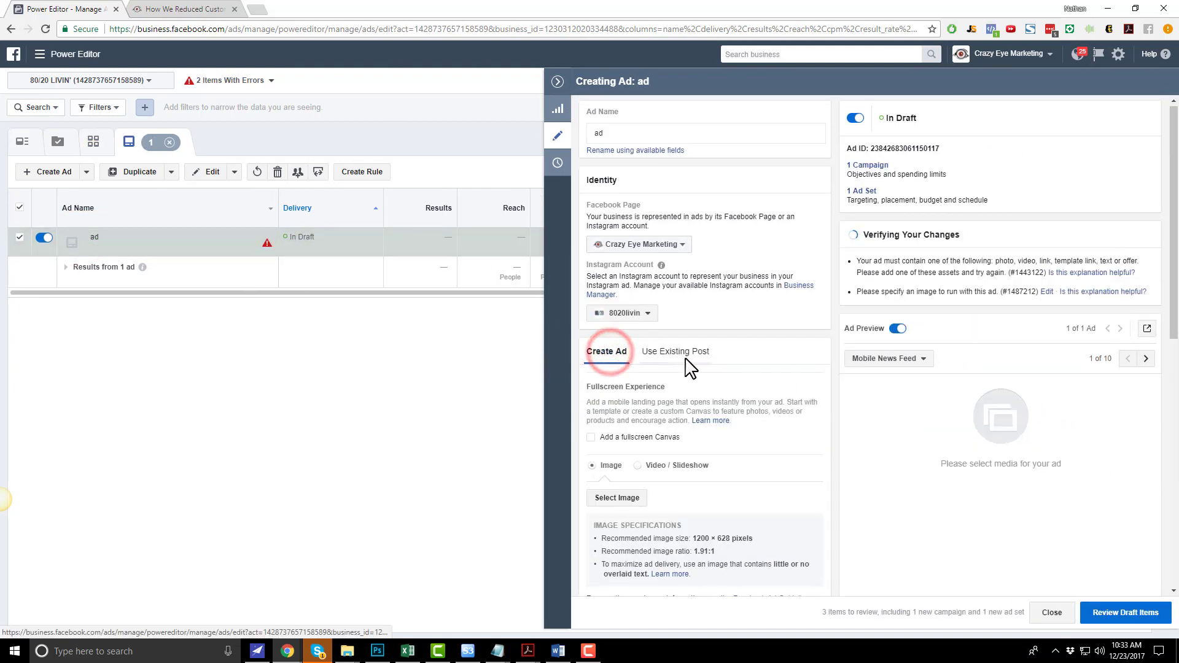
scroll(737, 377, down, 2)
scroll(737, 376, down, 2)
click(657, 283)
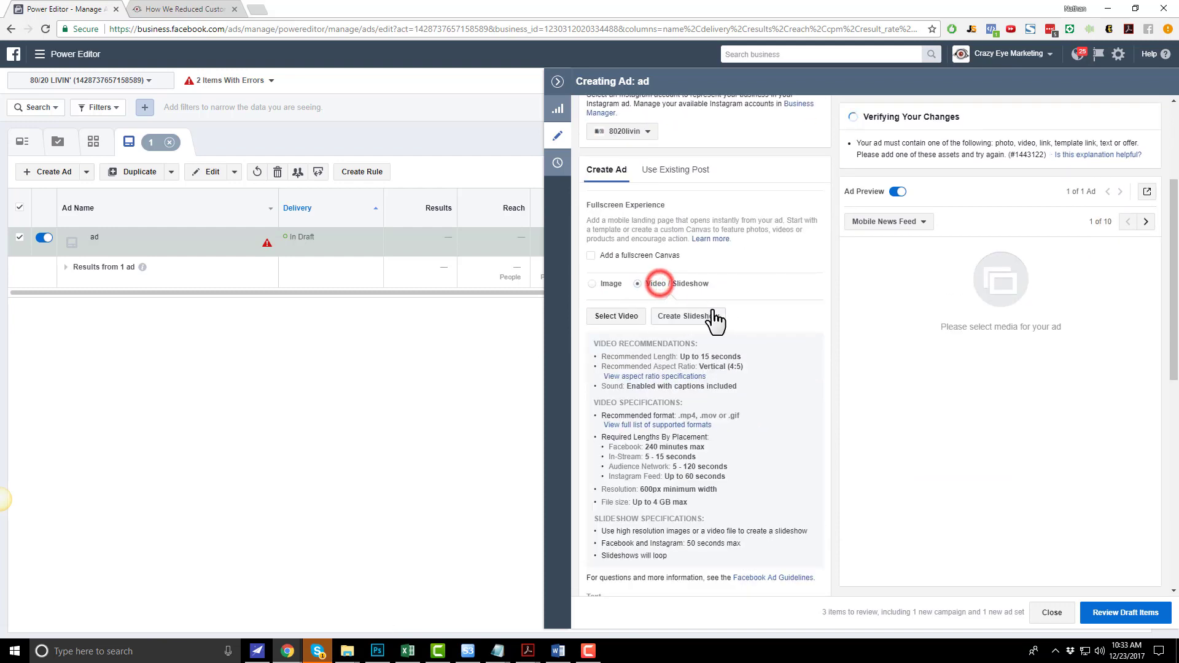
Upload TOF.mp4 from the Video Retargeting Example folder on the Desktop as the ad's video
click(626, 315)
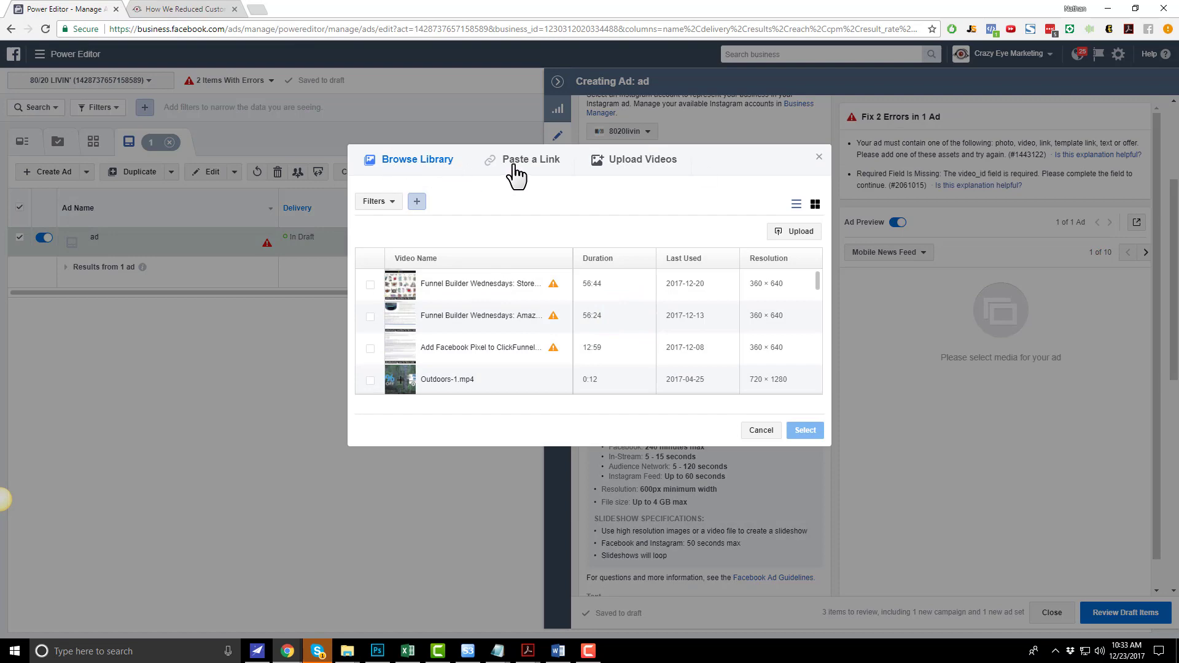
click(634, 162)
click(599, 223)
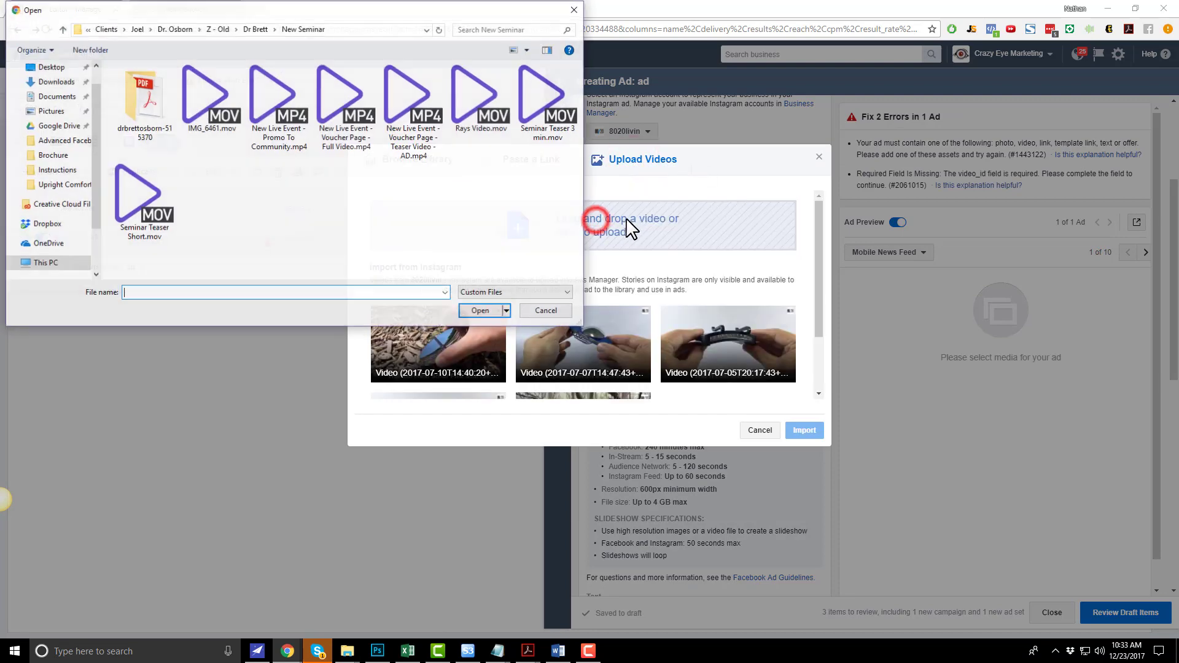
click(49, 67)
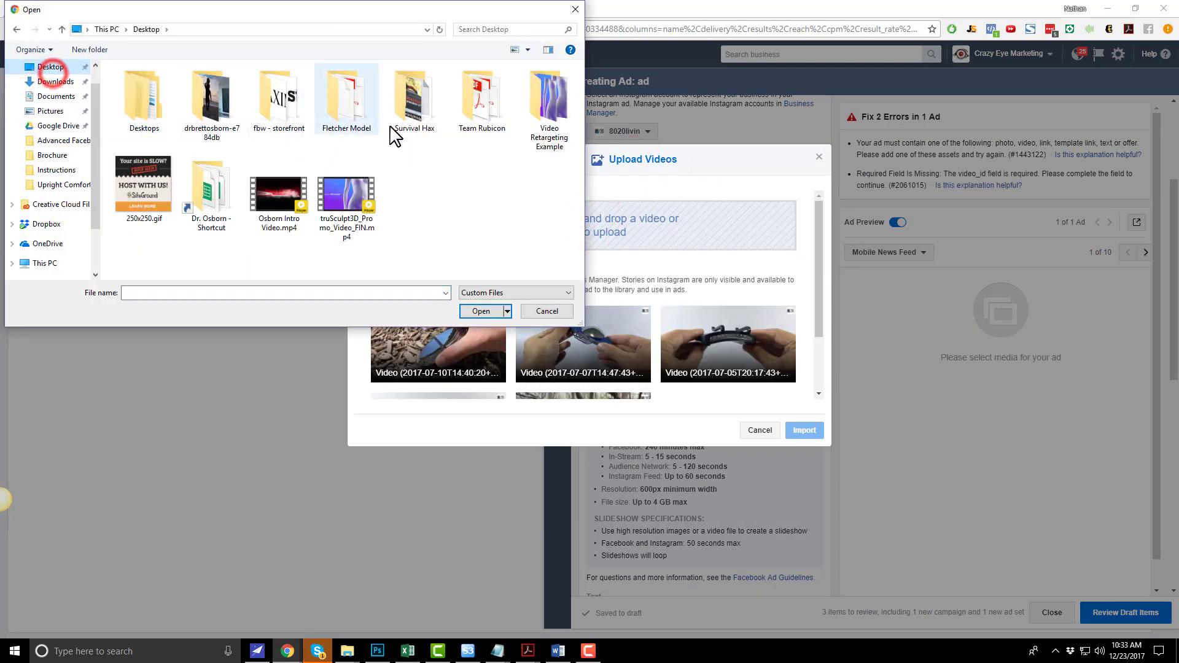
double_click(540, 109)
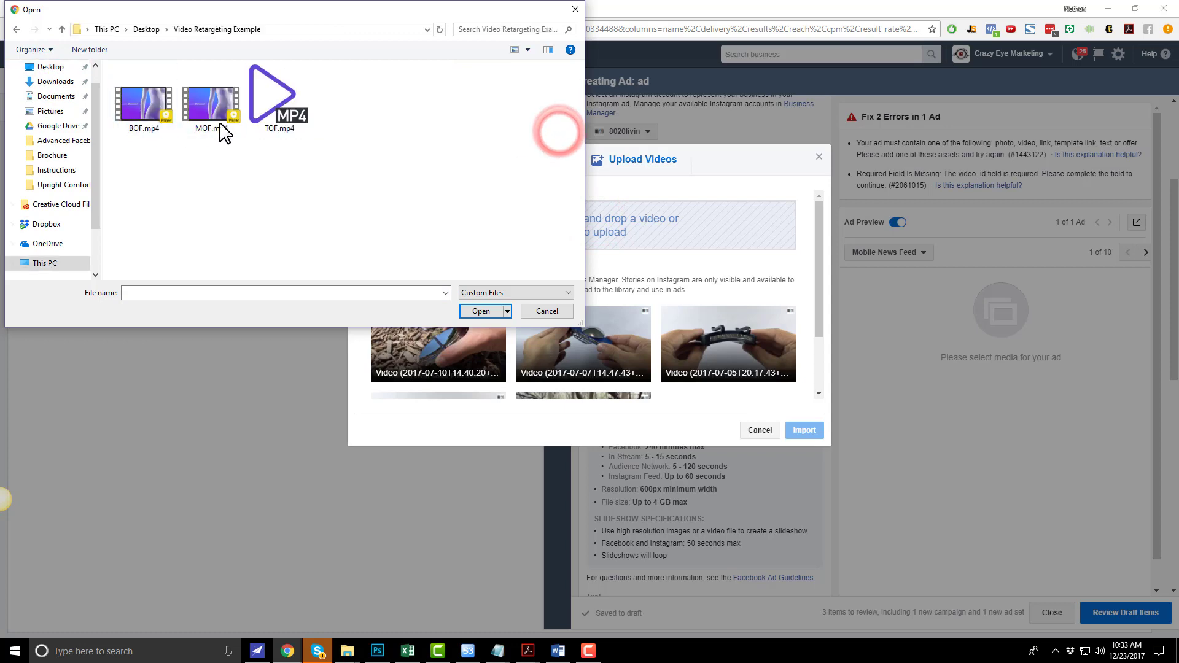
click(284, 126)
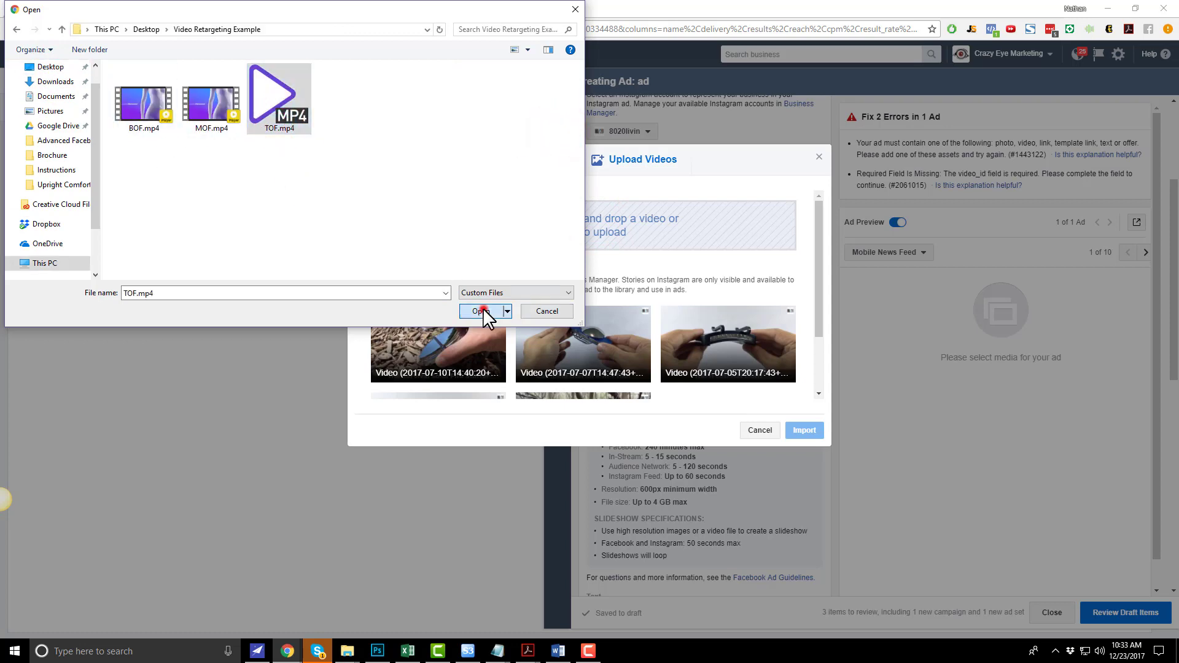
click(483, 310)
Set the ad's text to "Here are the top 5 reasons you need a sales funnel for your business!"
scroll(697, 365, down, 3)
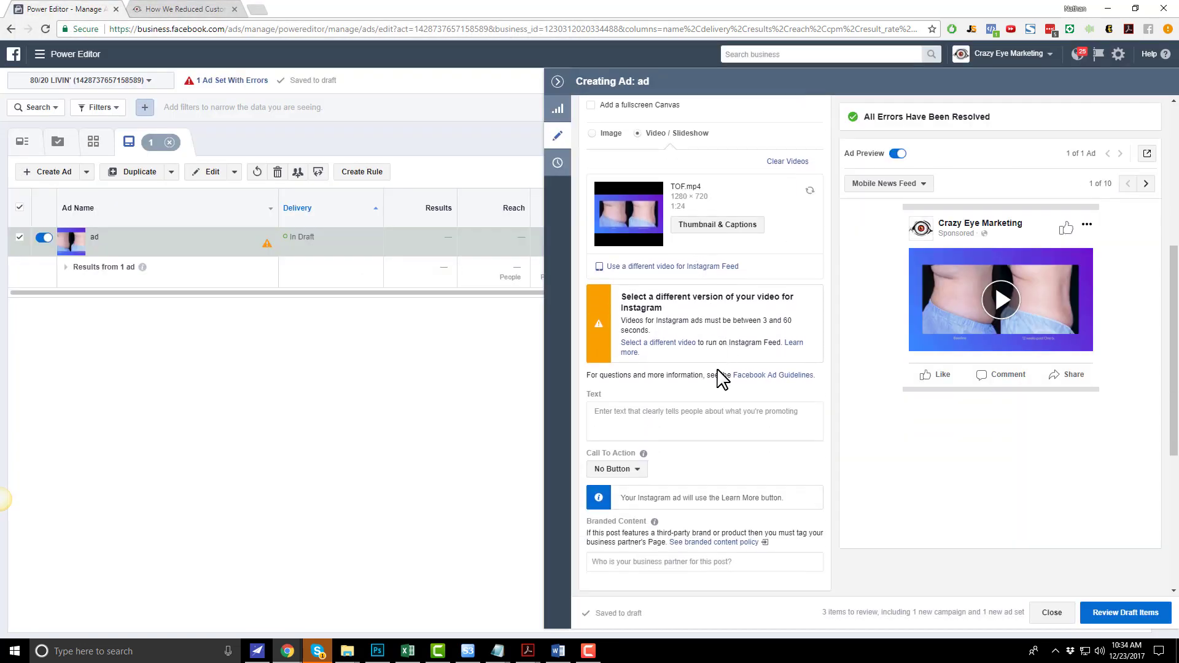
click(655, 322)
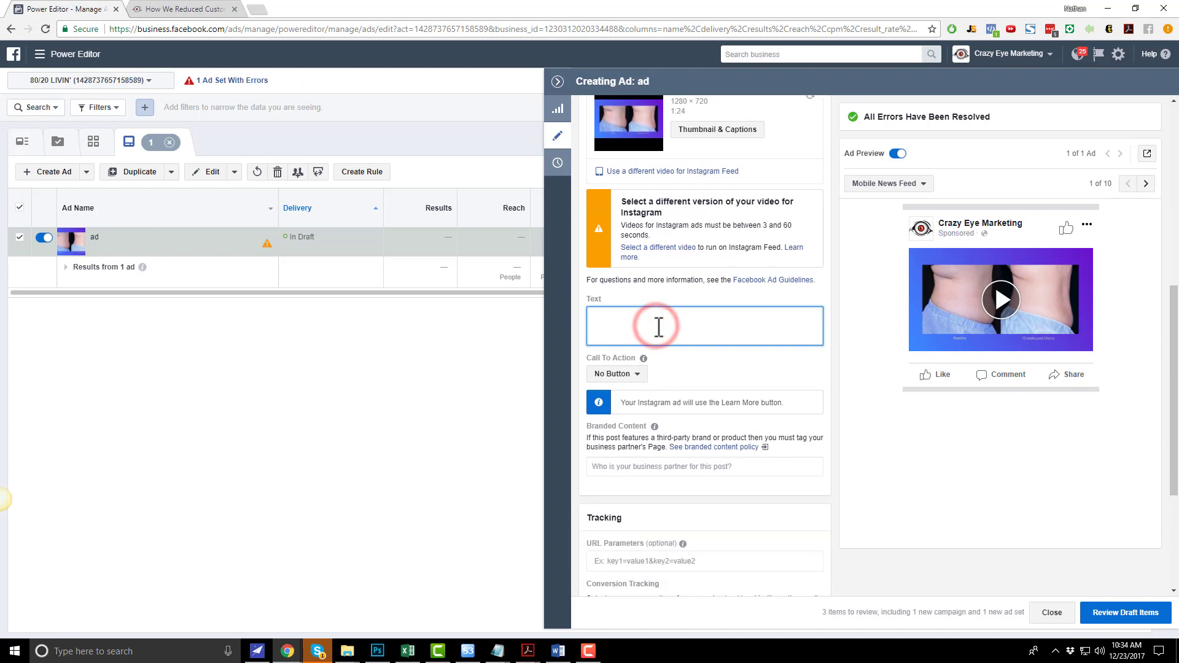
text(Here are the top 5 reasons you need a sales funnel for your business!)
scroll(729, 422, down, 1)
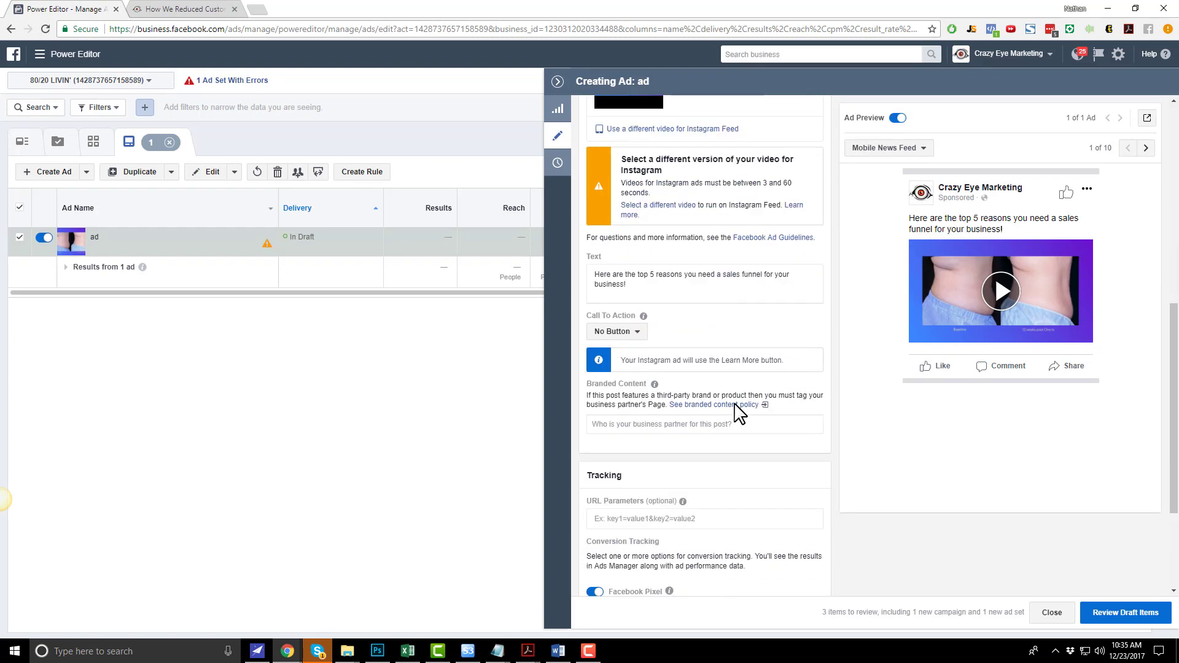
Review the draft items and confirm the selected TOF Video campaign, ad set and ad for publishing
scroll(773, 443, down, 2)
click(1125, 612)
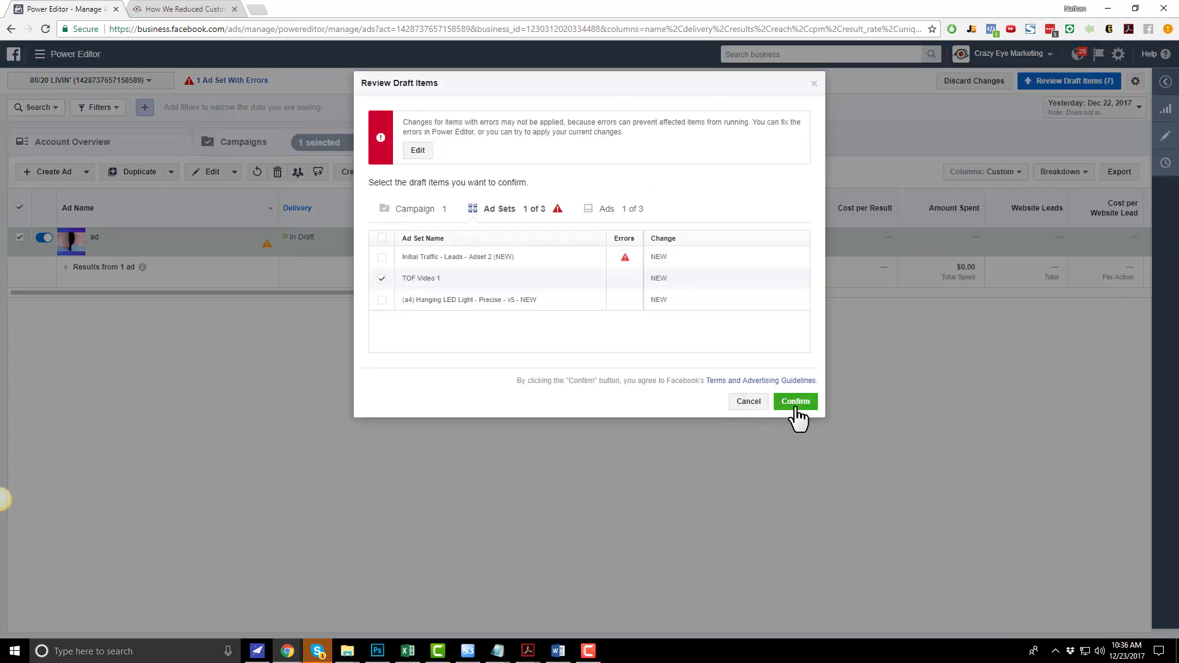
click(795, 402)
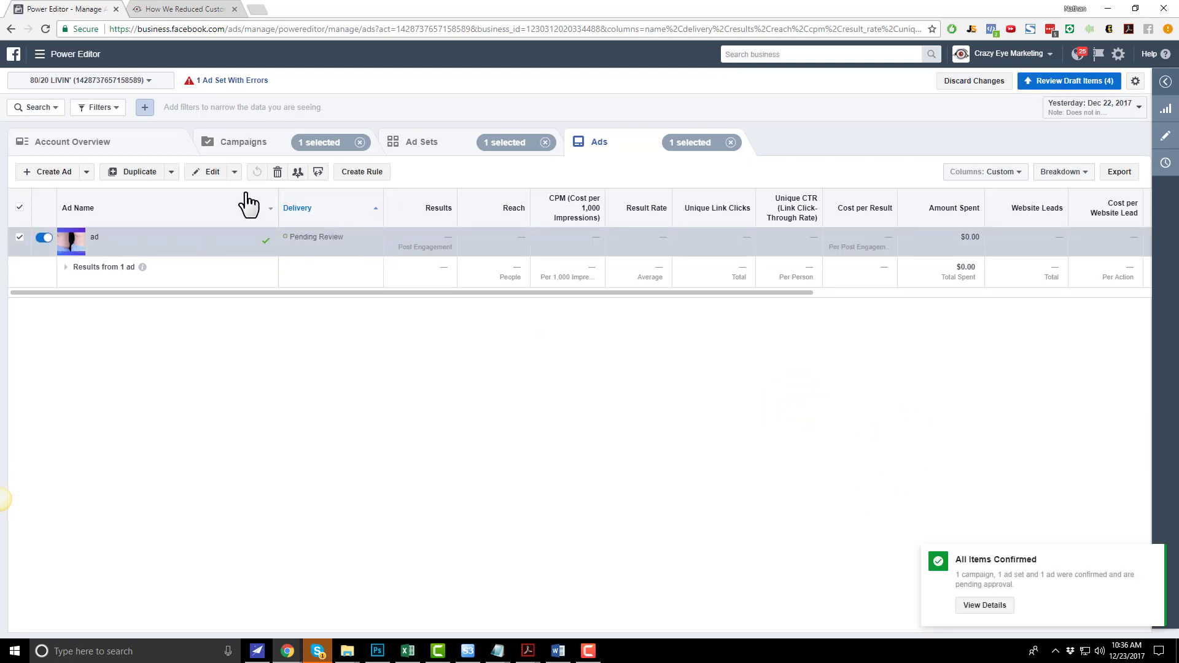
Switch to the Audiences library and start a custom audience based on video engagement
click(54, 55)
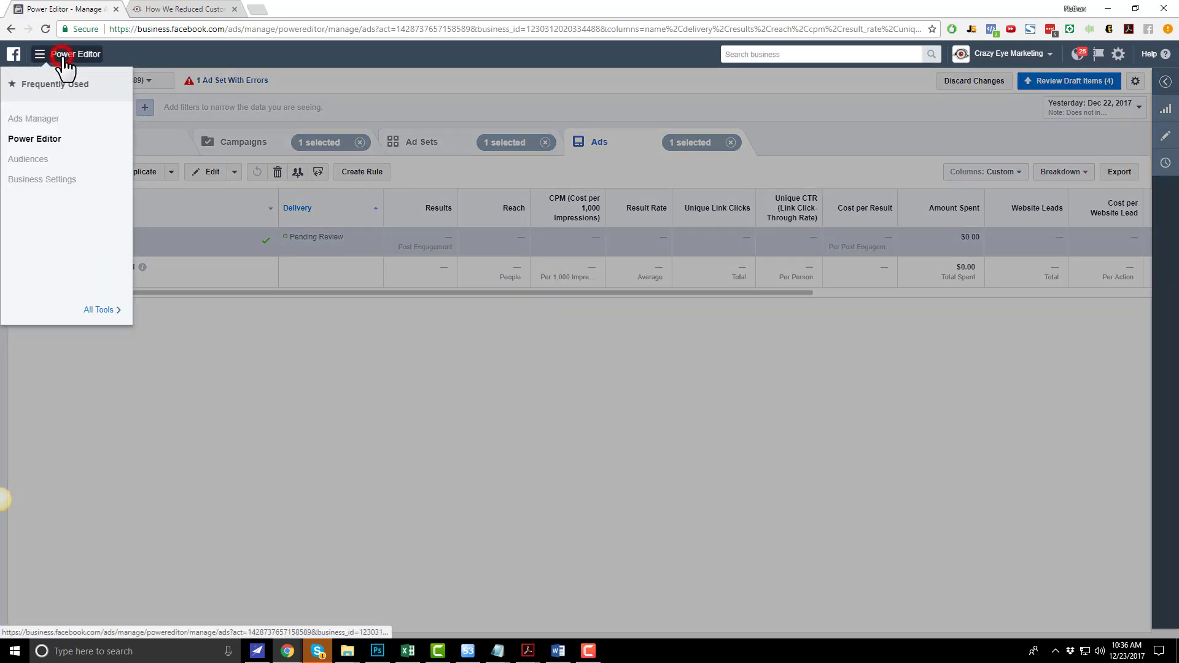
click(33, 158)
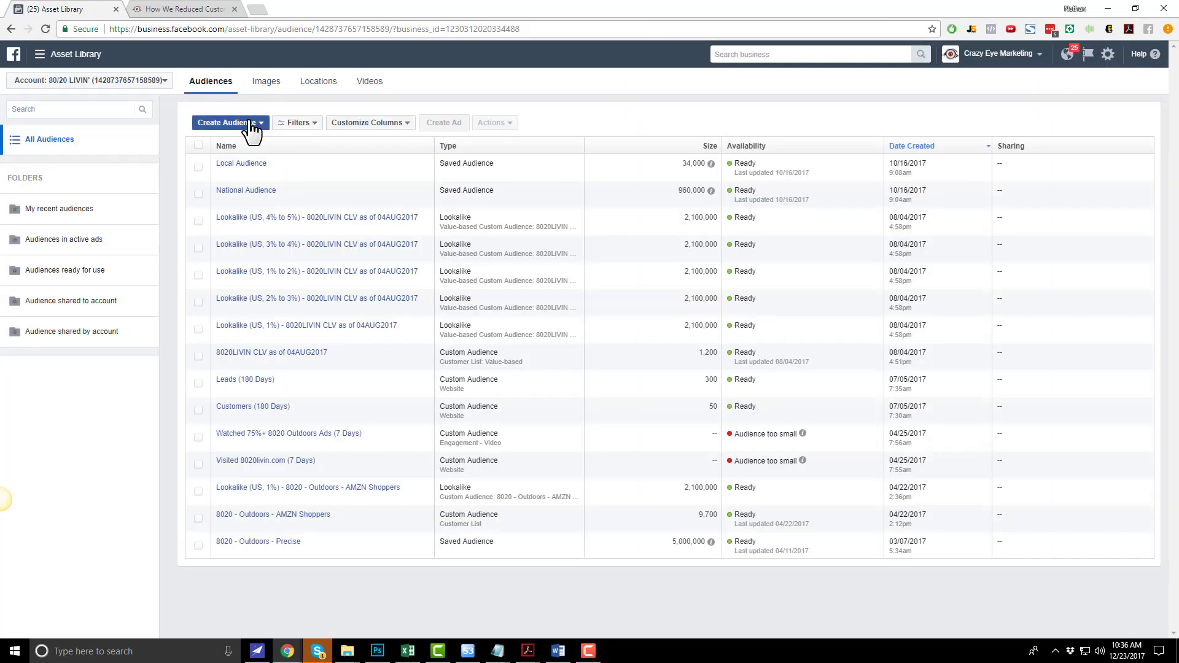
click(251, 126)
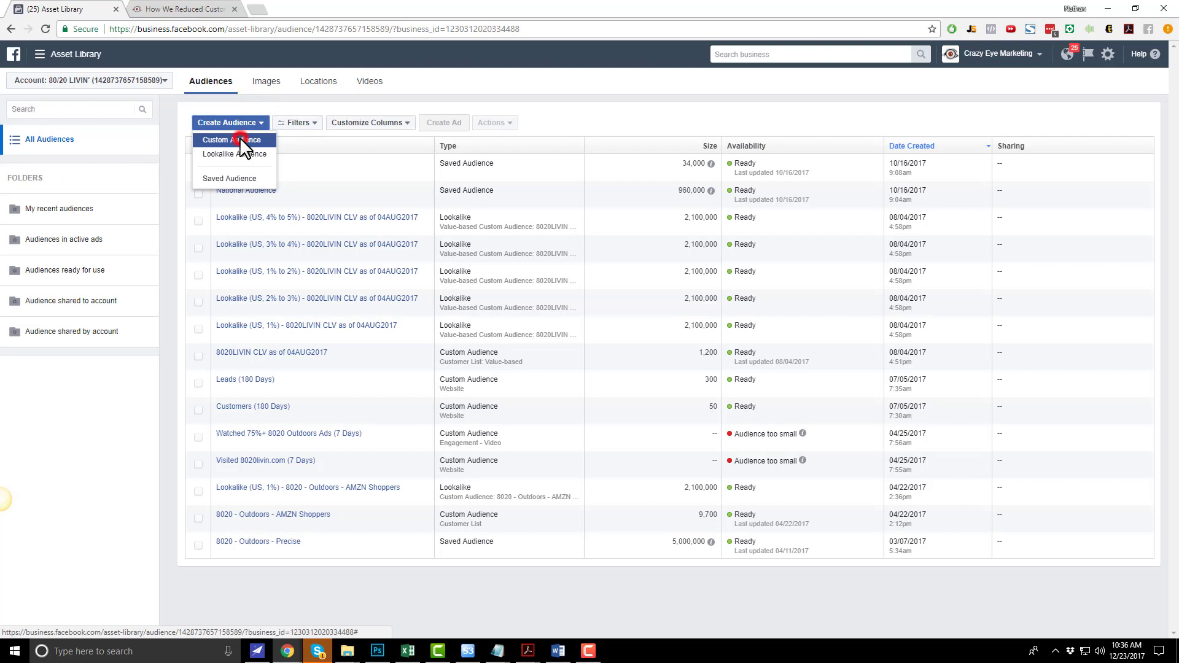
click(240, 140)
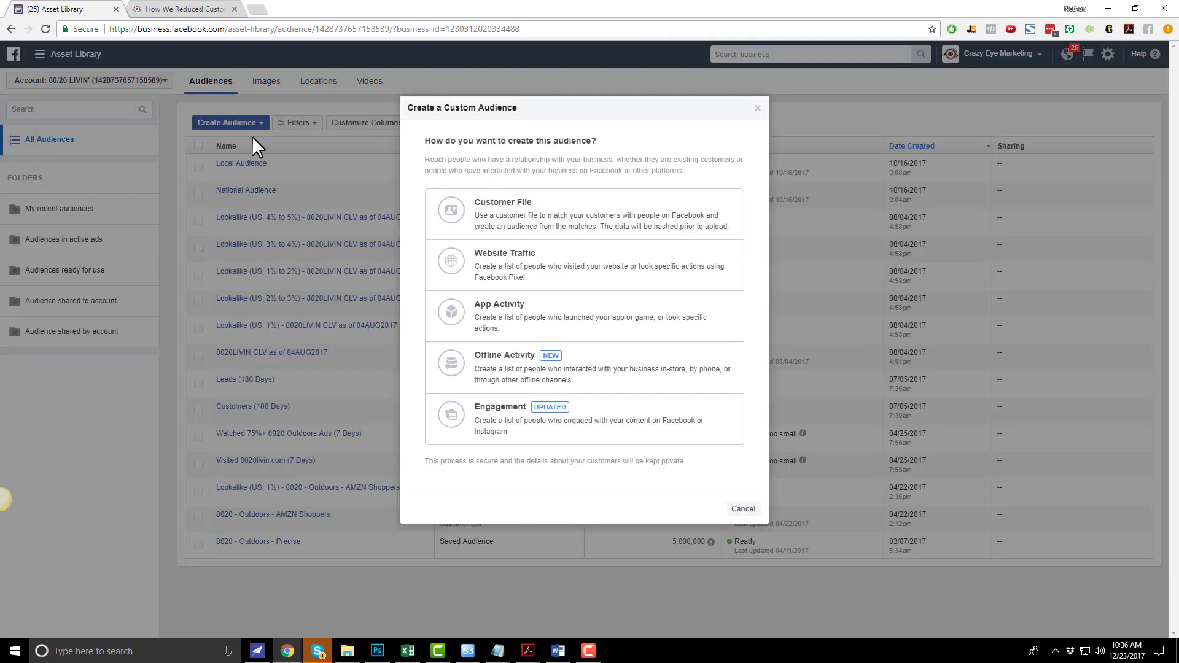
click(496, 430)
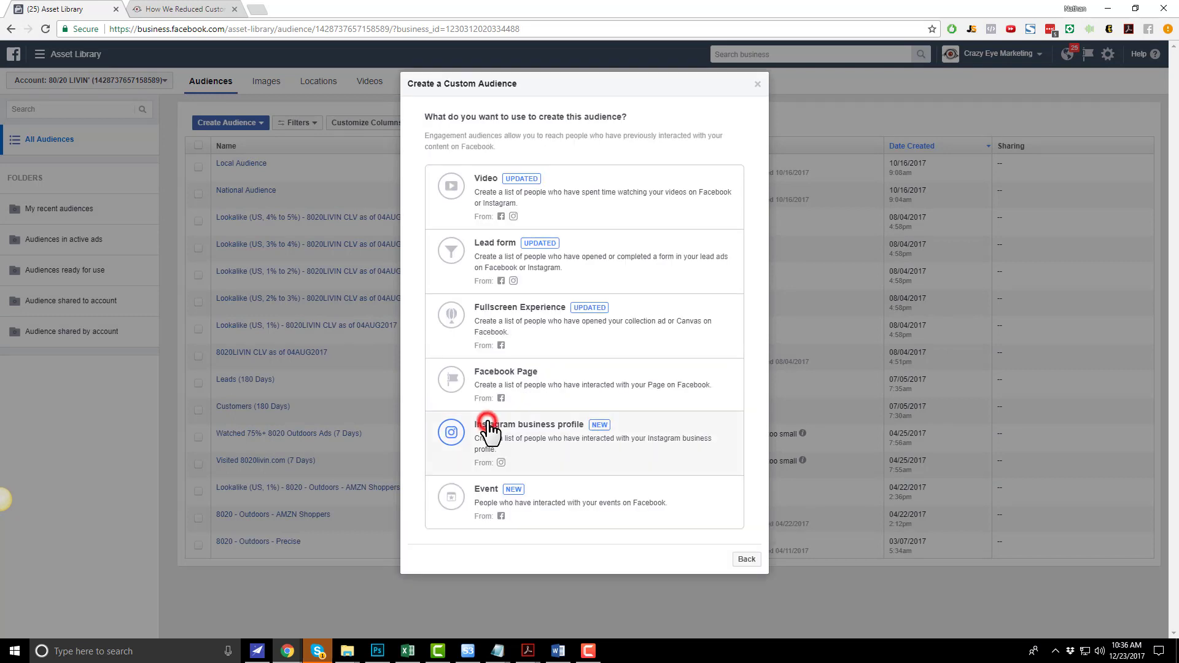
click(500, 208)
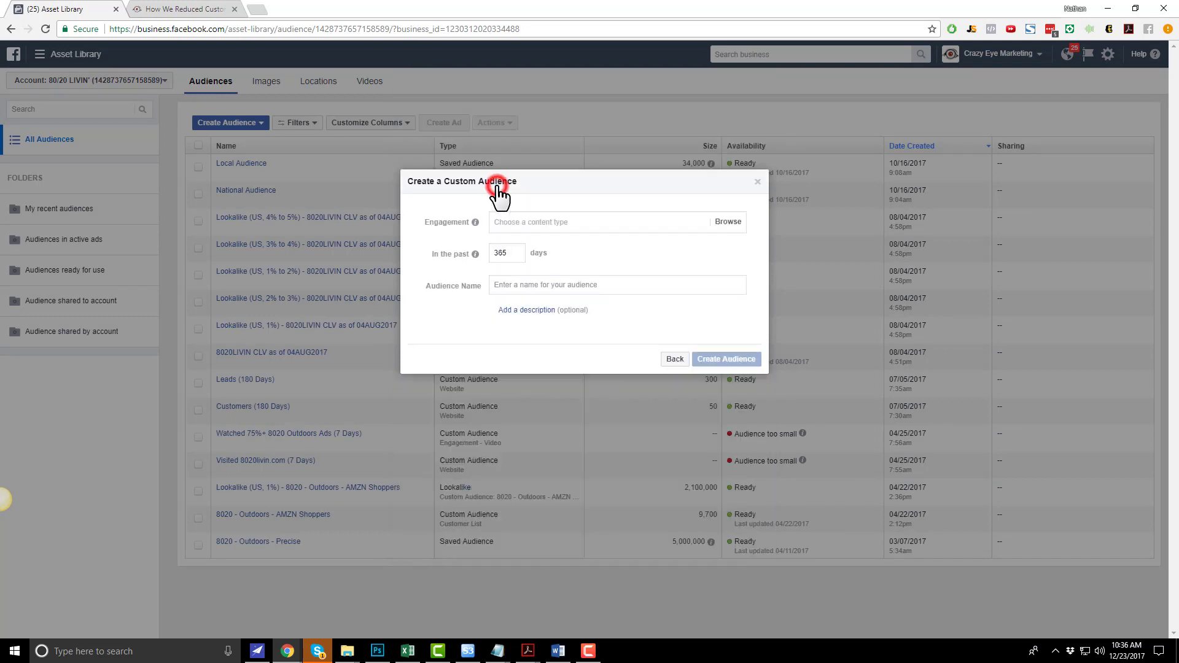
Base the audience on people who have watched 50% of the video used in the TOF Video campaign
click(733, 231)
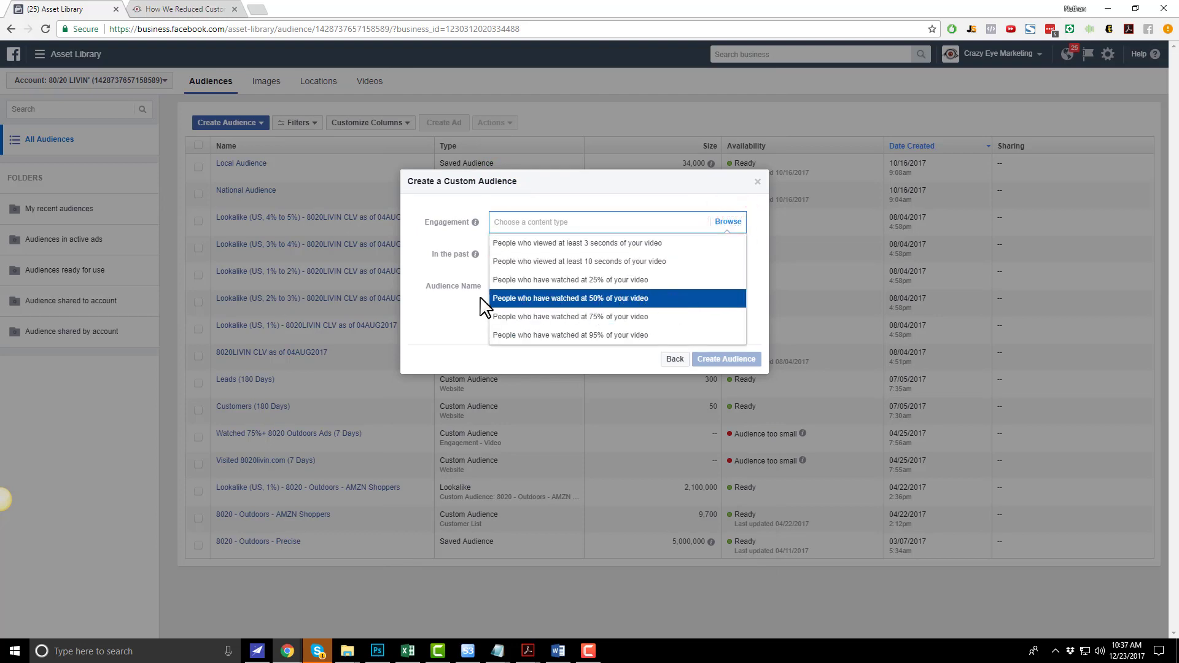
click(531, 299)
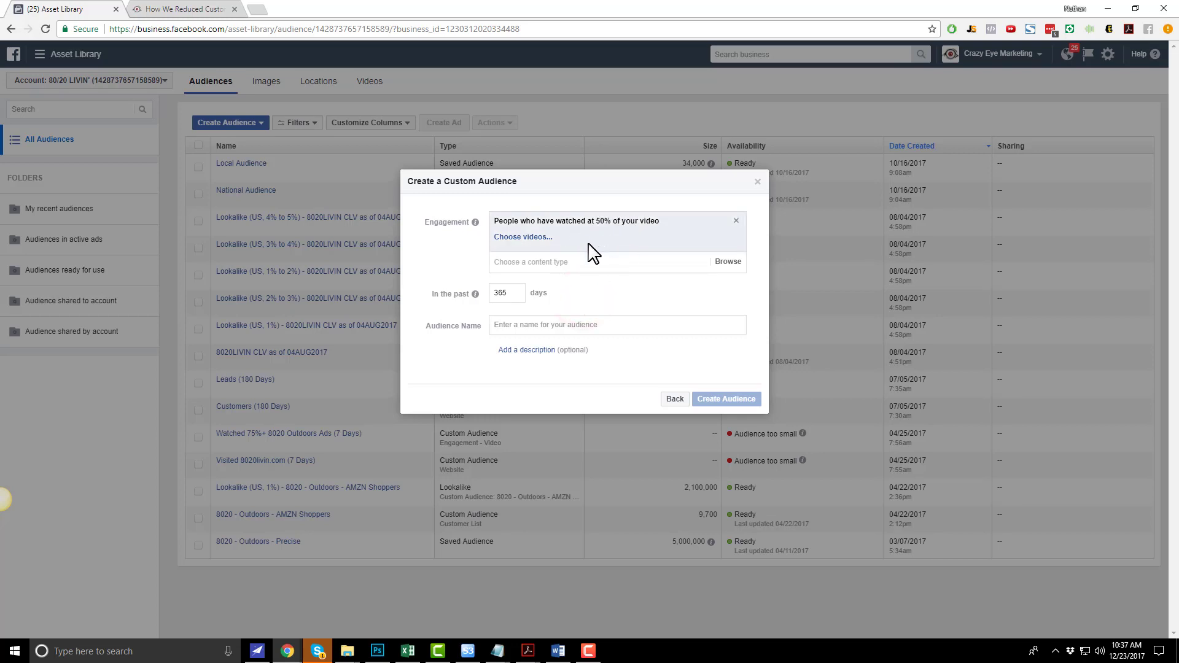
click(525, 237)
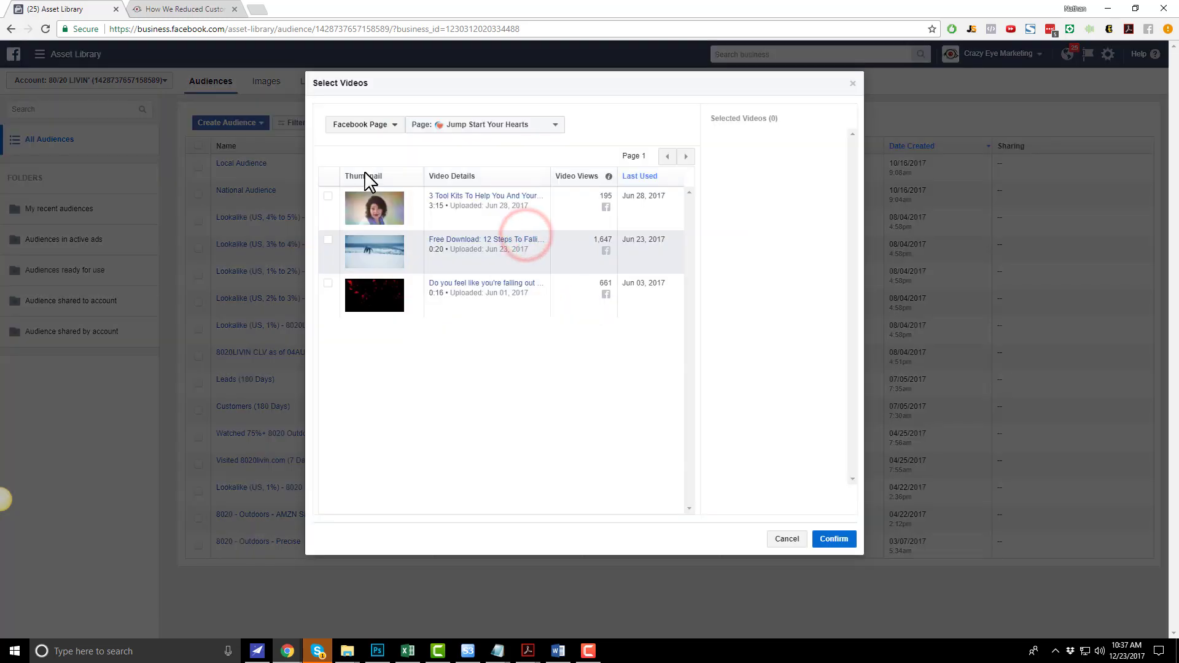
click(374, 125)
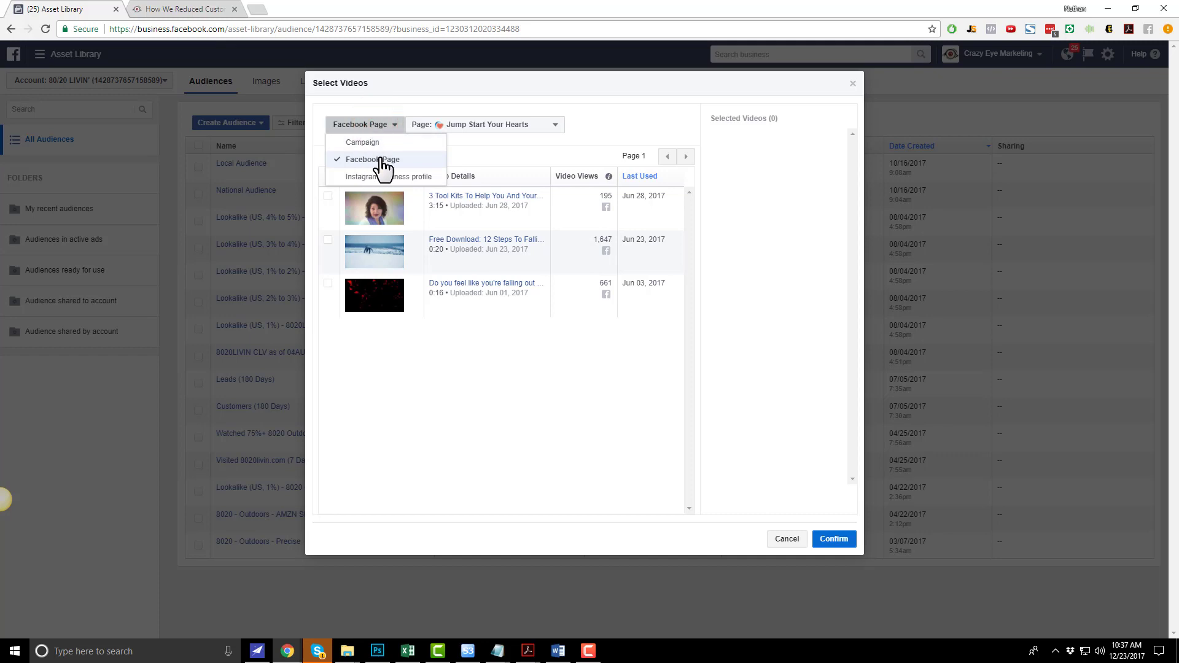
click(366, 145)
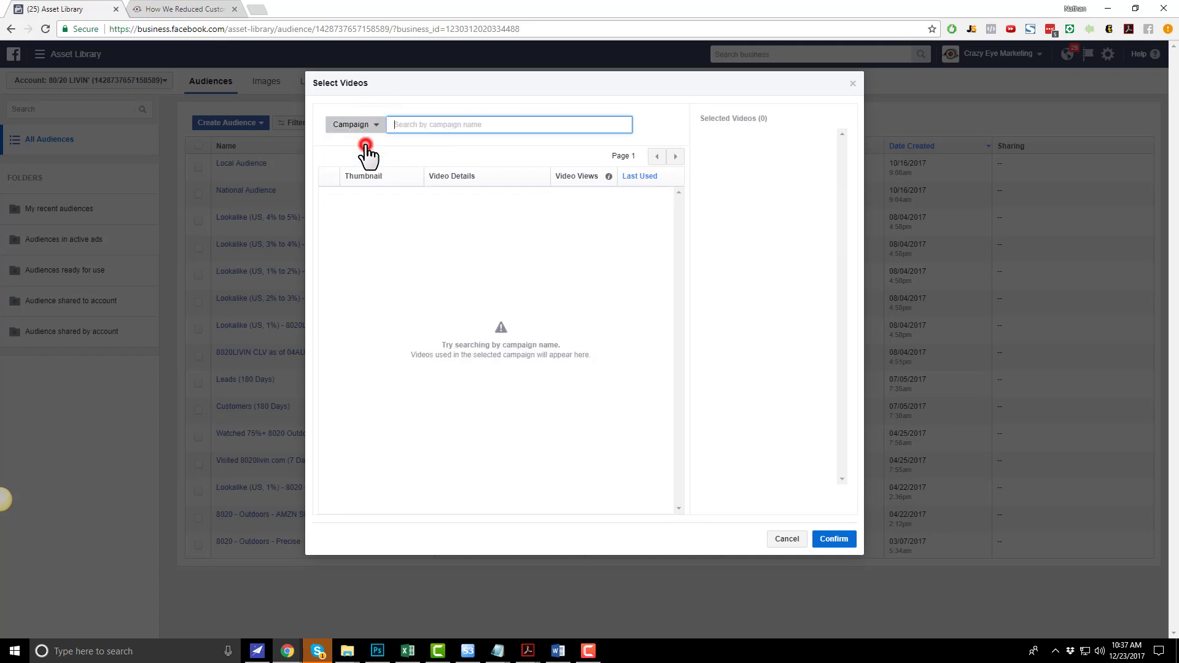
click(461, 123)
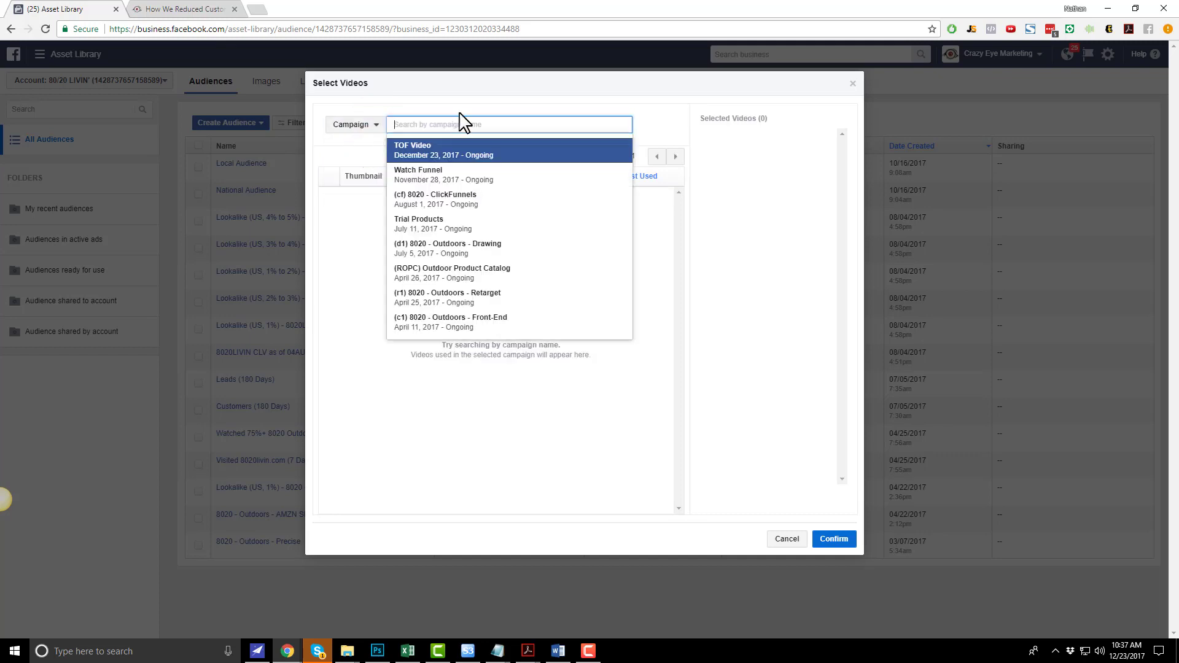
click(429, 152)
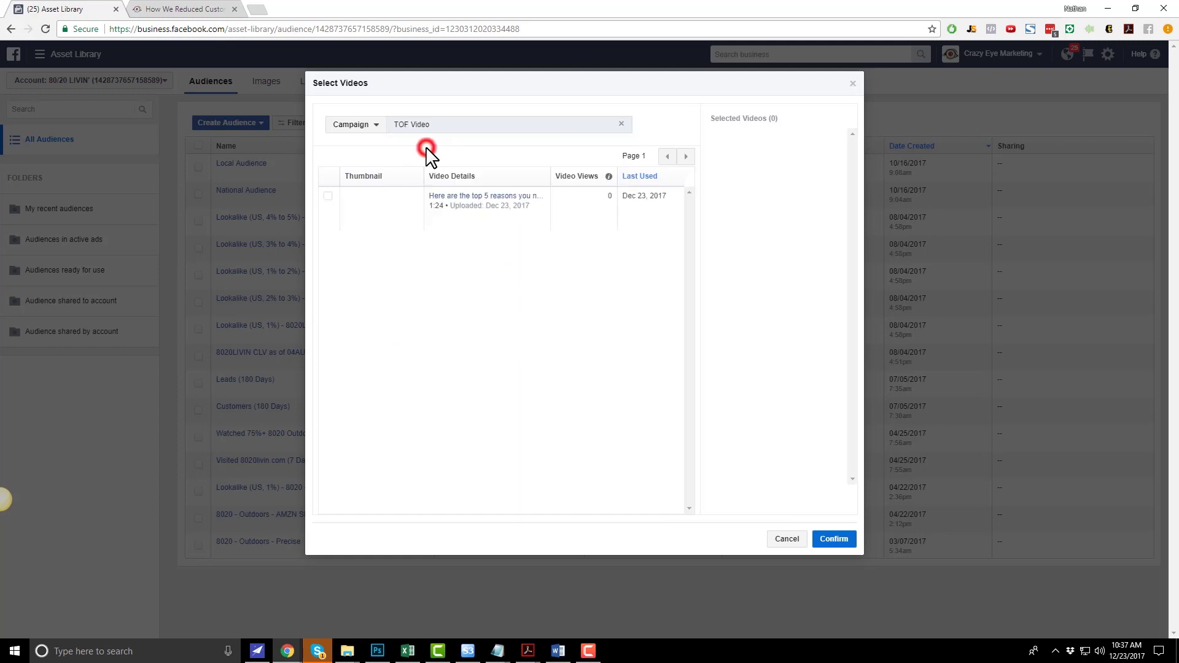
click(328, 196)
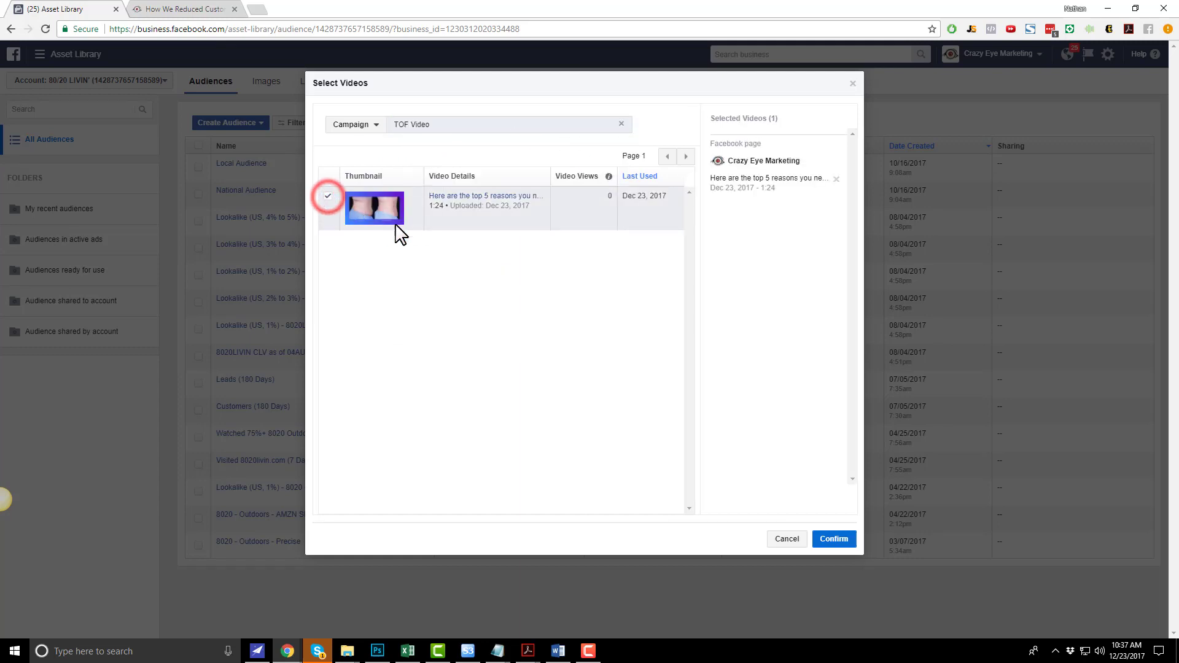
click(837, 543)
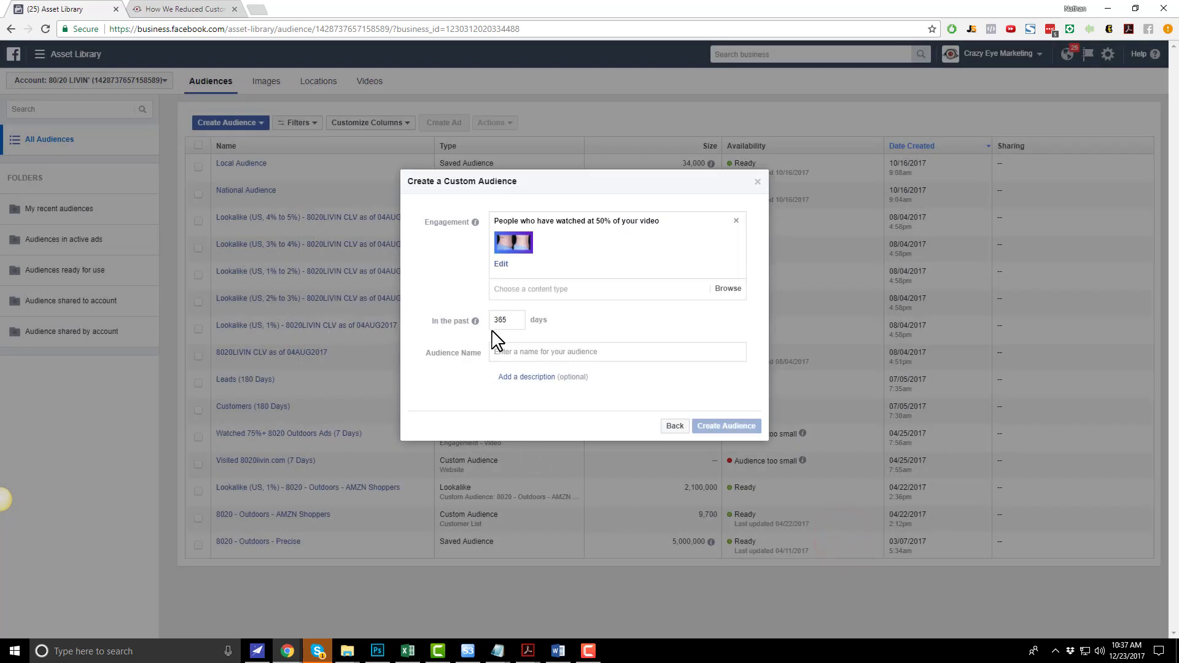
Set the audience window to the past 7 days, name it "Watched 50%+ of TOF Video" and create it
double_click(511, 326)
click(551, 355)
text(Watched 50%+ of TOF Video)
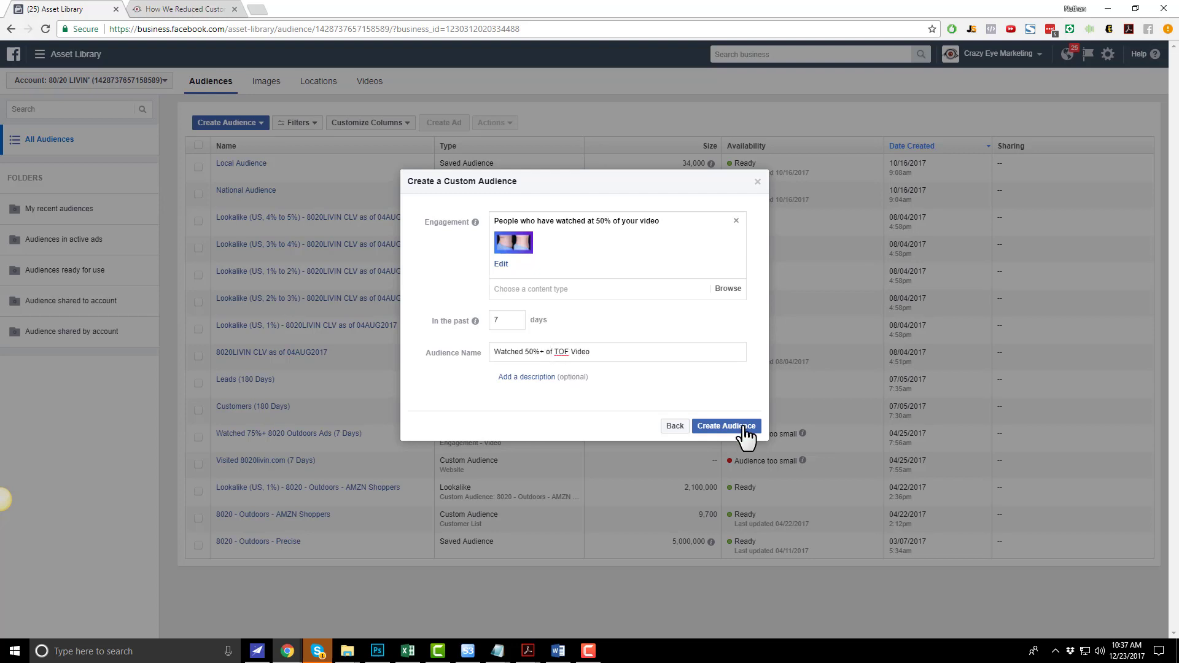
click(746, 426)
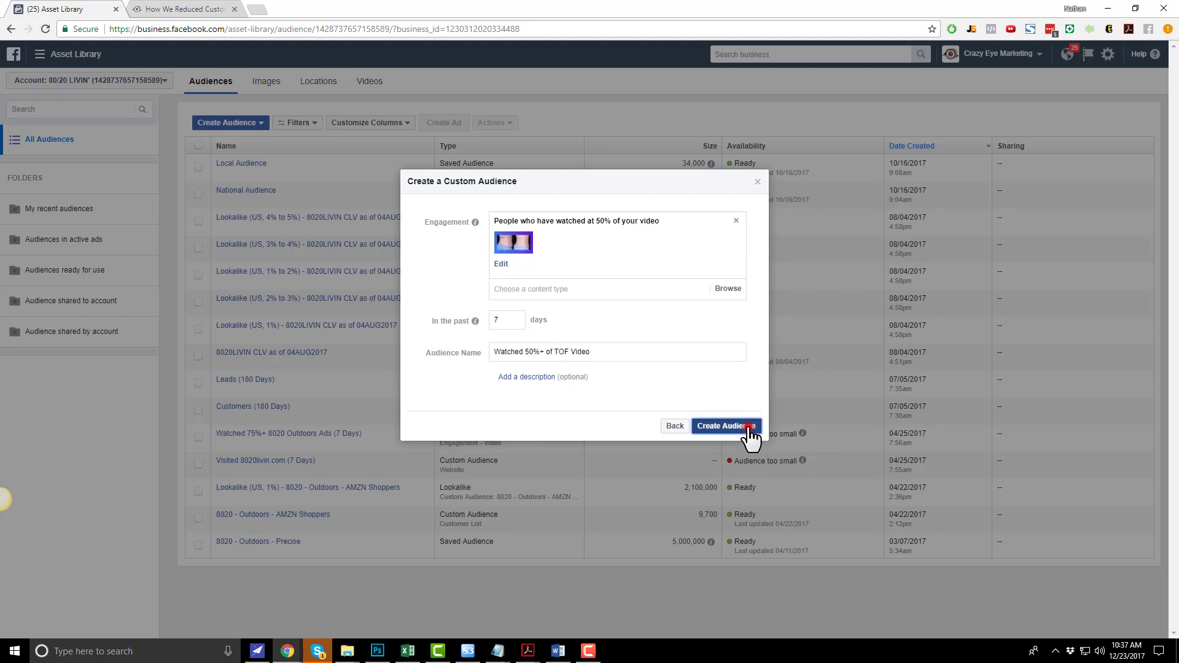
click(748, 335)
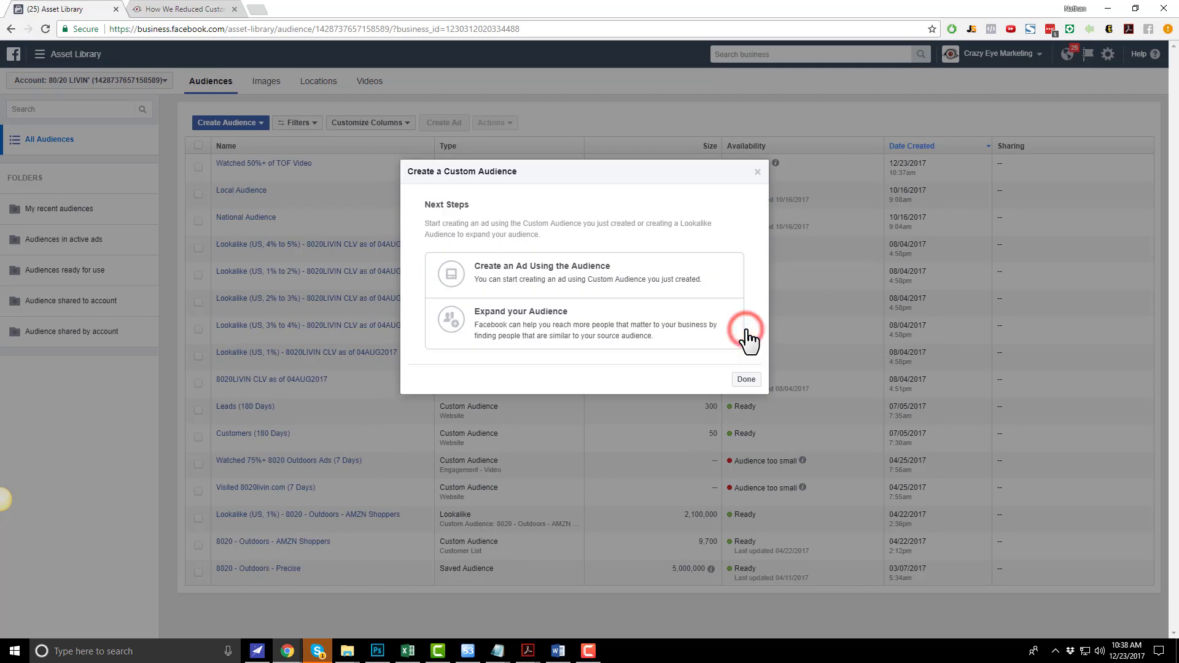
click(747, 381)
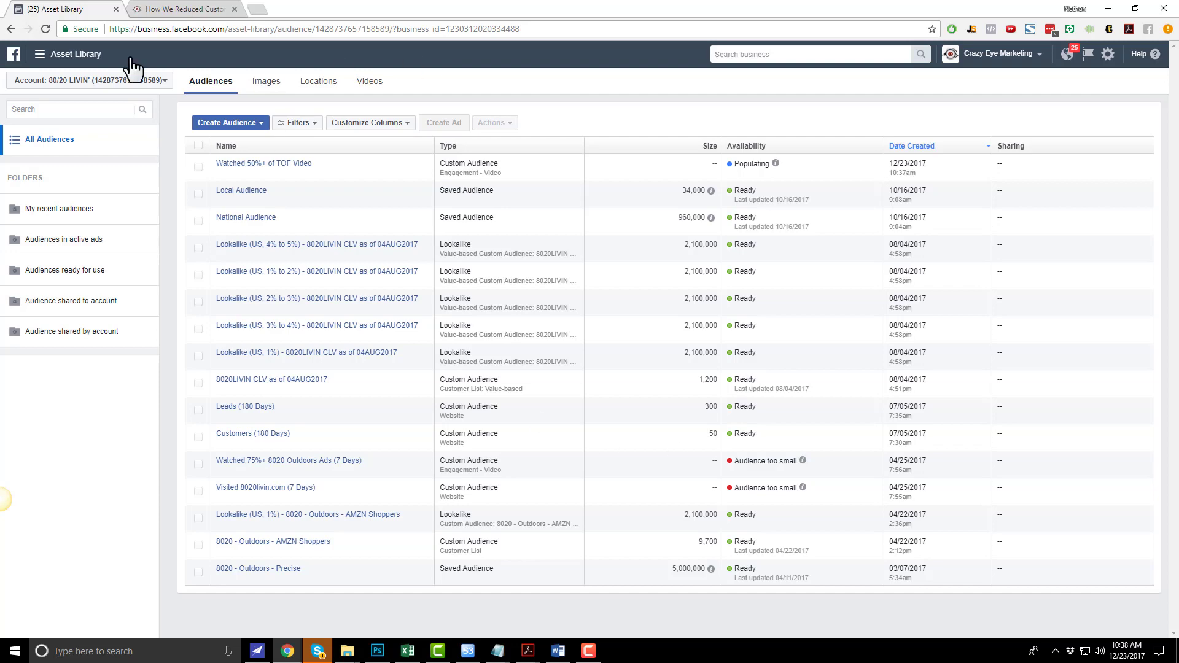
Return to Power Editor and start a new campaign named "MOF & BOF" with the Conversions objective
click(60, 52)
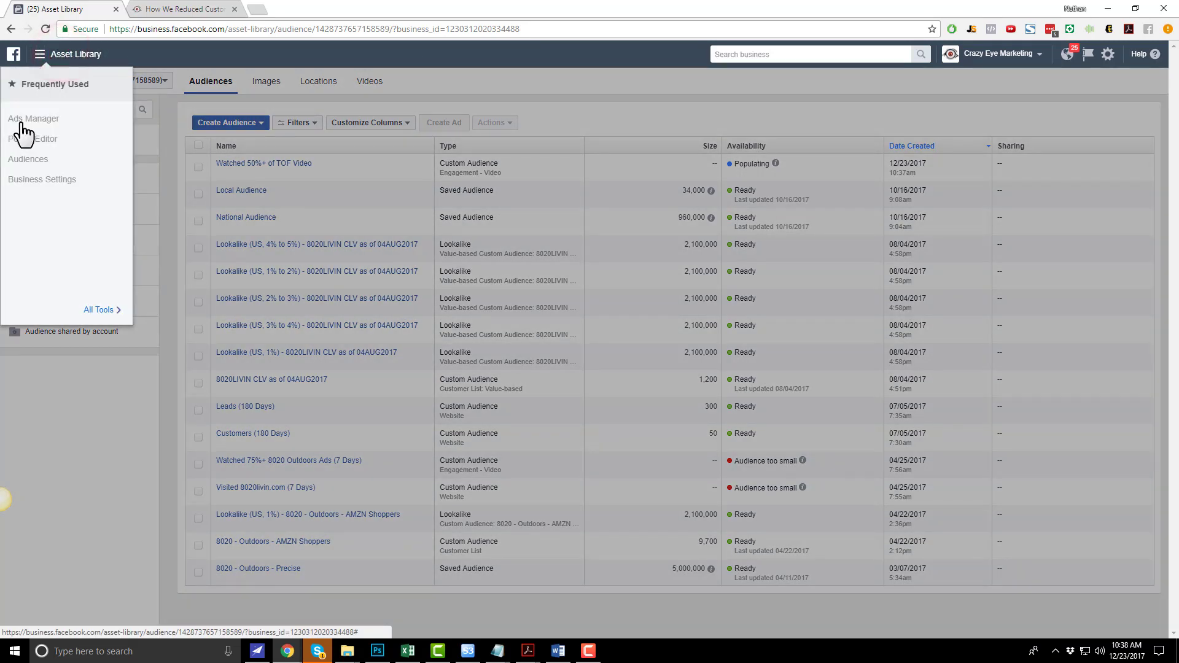
click(27, 143)
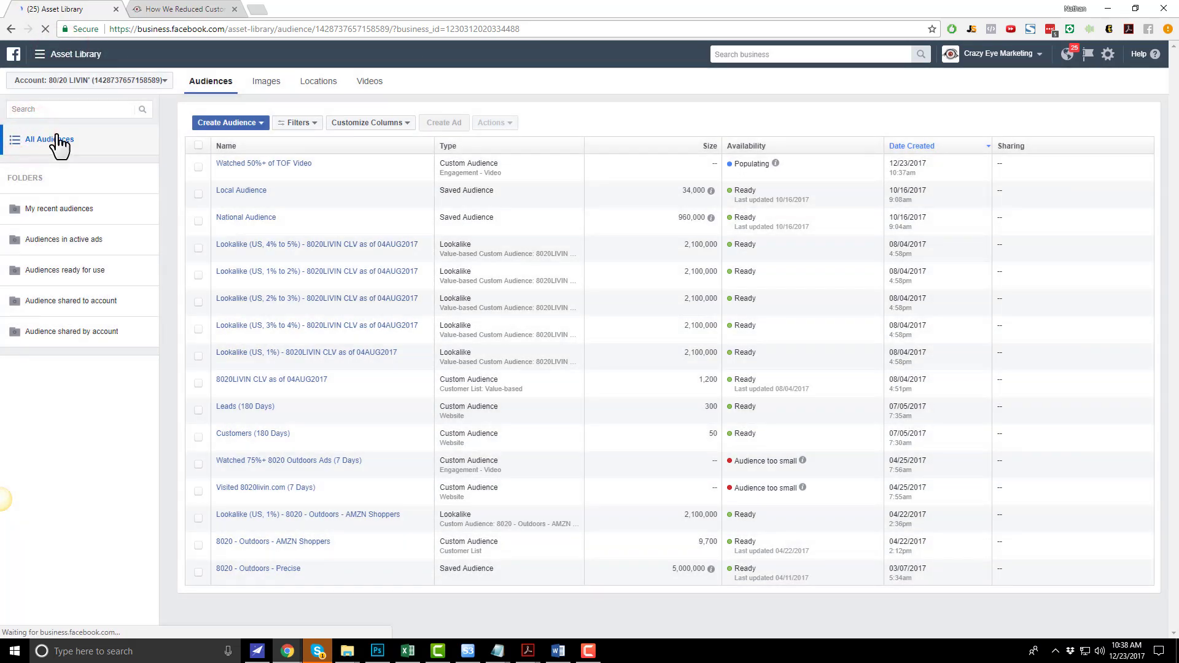
click(55, 172)
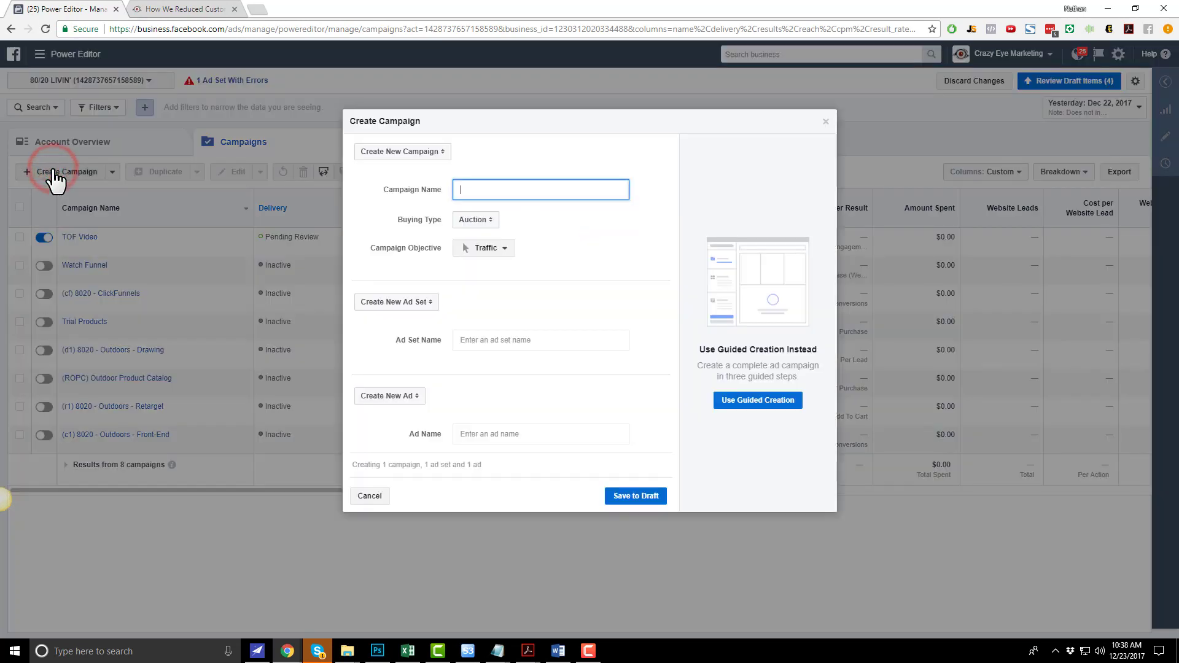
click(486, 189)
text(MOF & BOF)
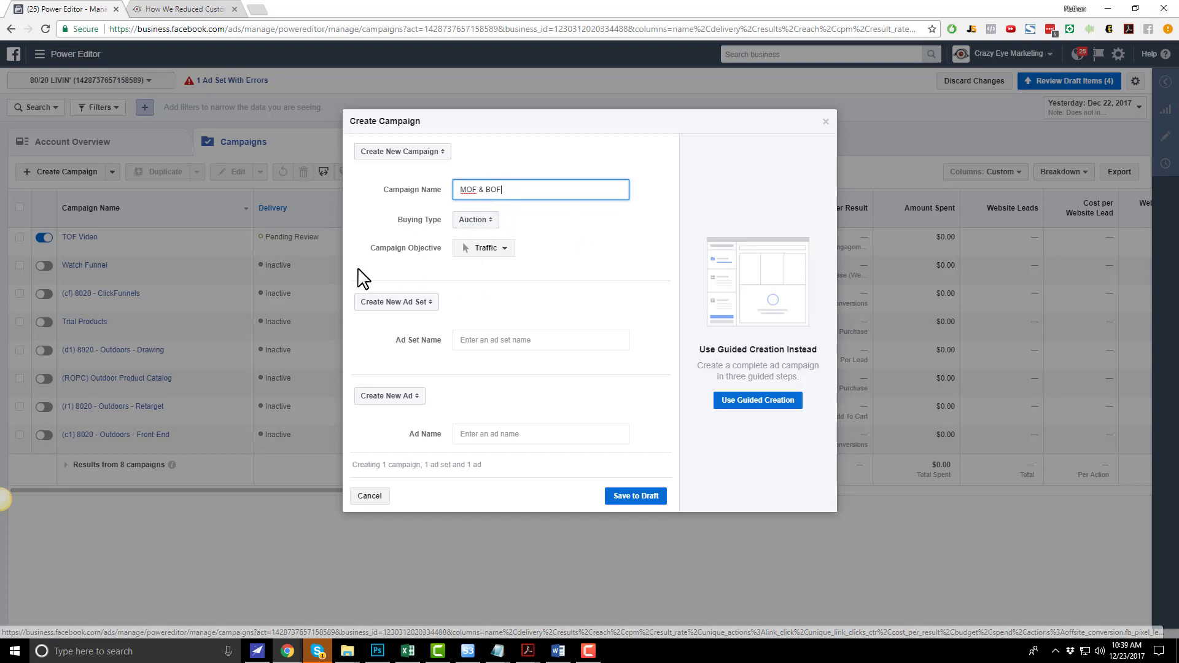
click(498, 248)
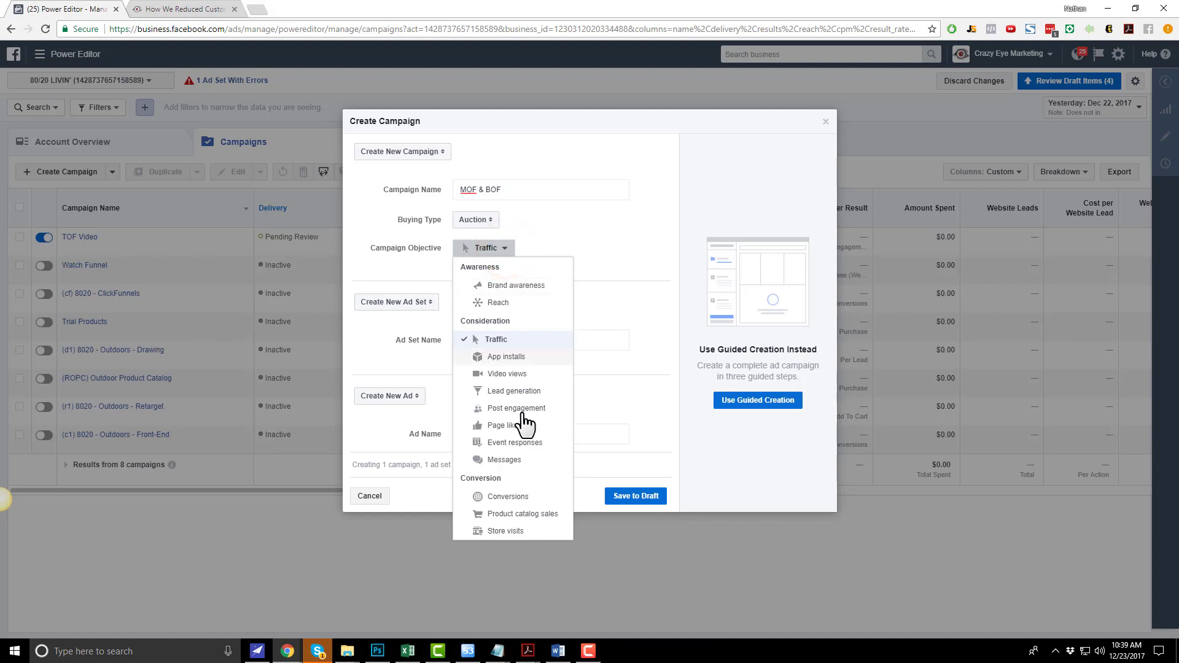
click(532, 496)
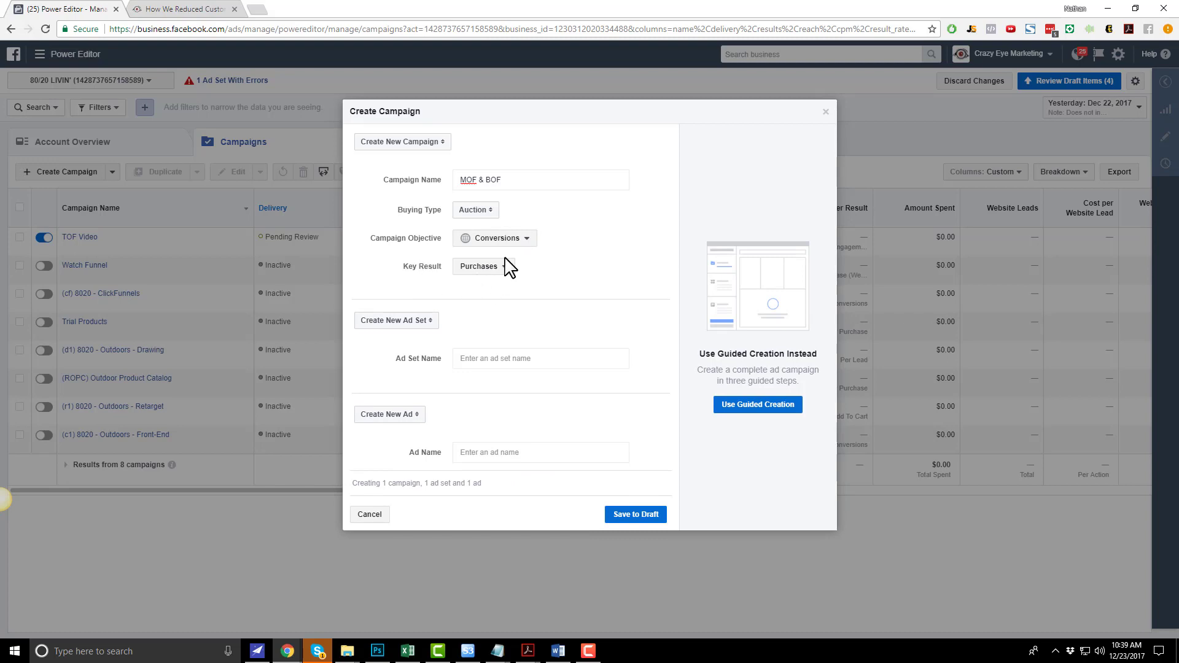
Name the campaign's new ad set "MOF Video 1" and its new ad "ad"
click(524, 358)
text(MOF)
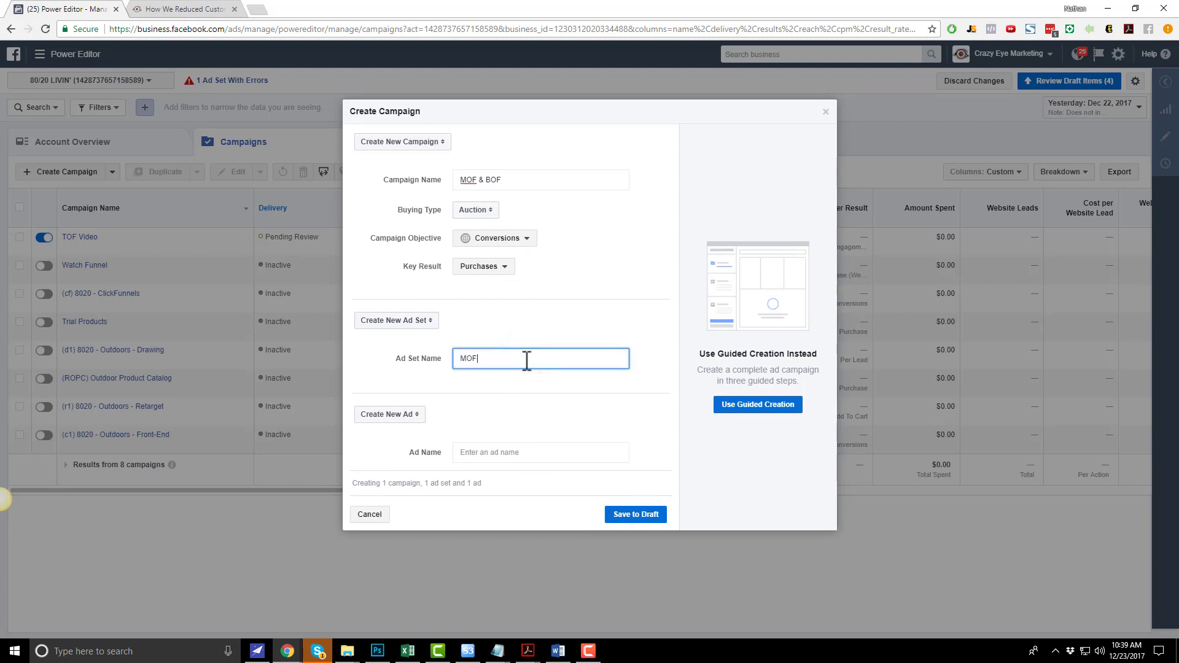
text( Video 1)
drag(526, 361, 429, 367)
click(512, 454)
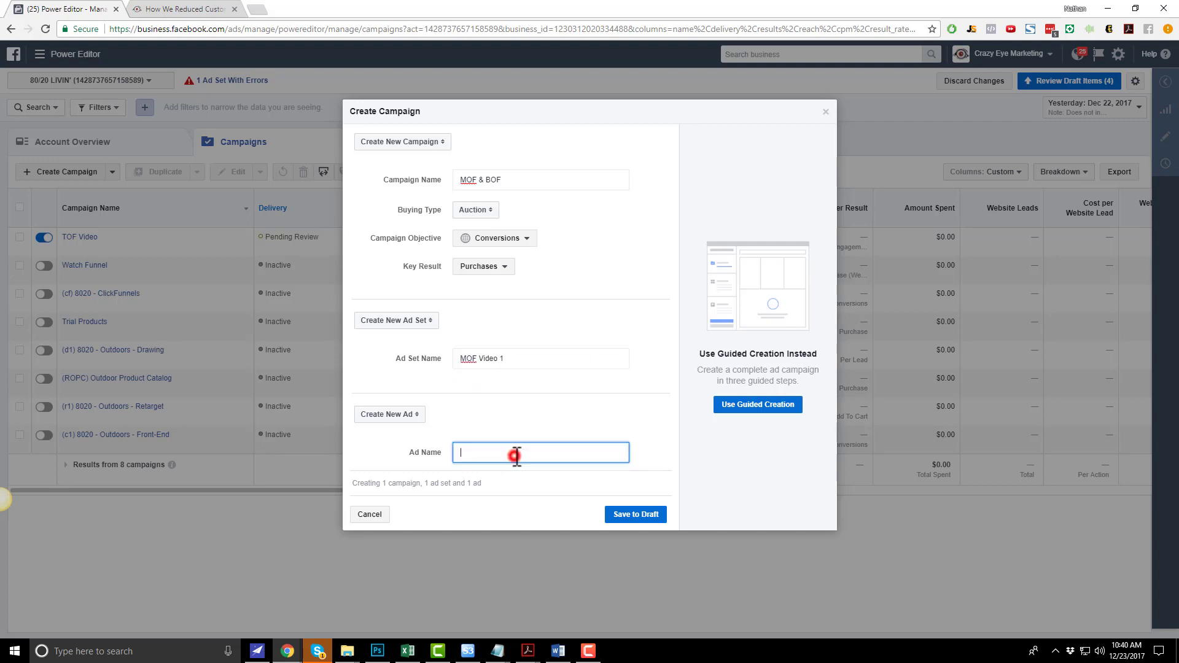
text(ad)
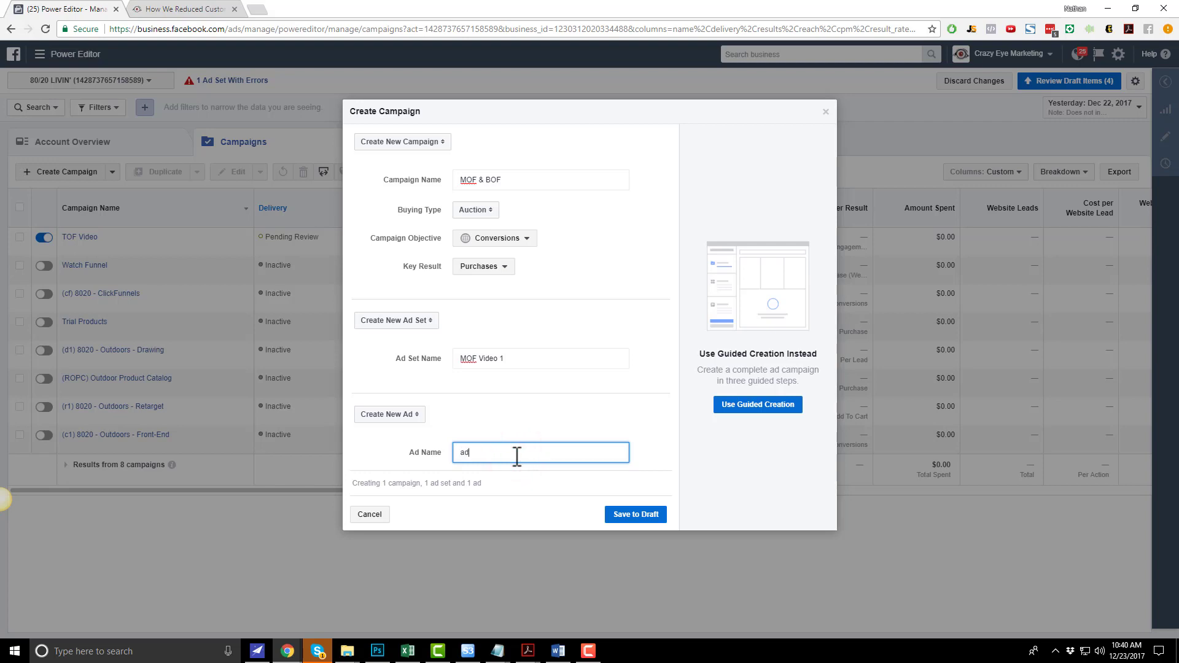
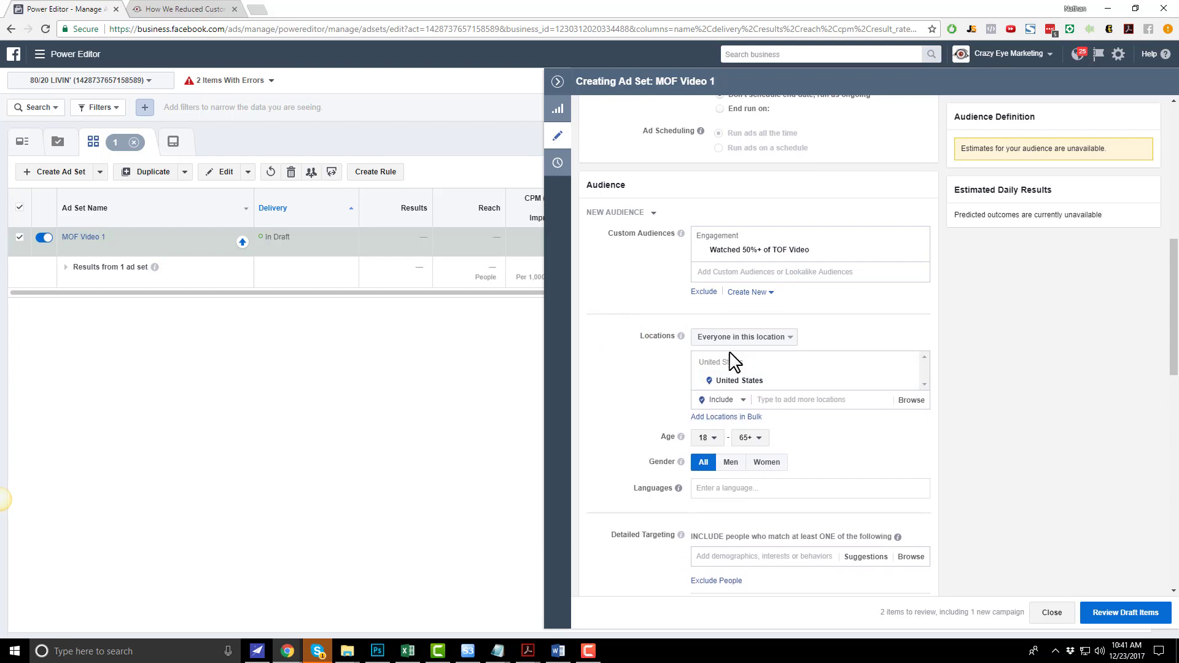
Review the audience, placement, and optimization and delivery settings of the MOF Video 1 ad set, and open its ad
scroll(737, 376, down, 5)
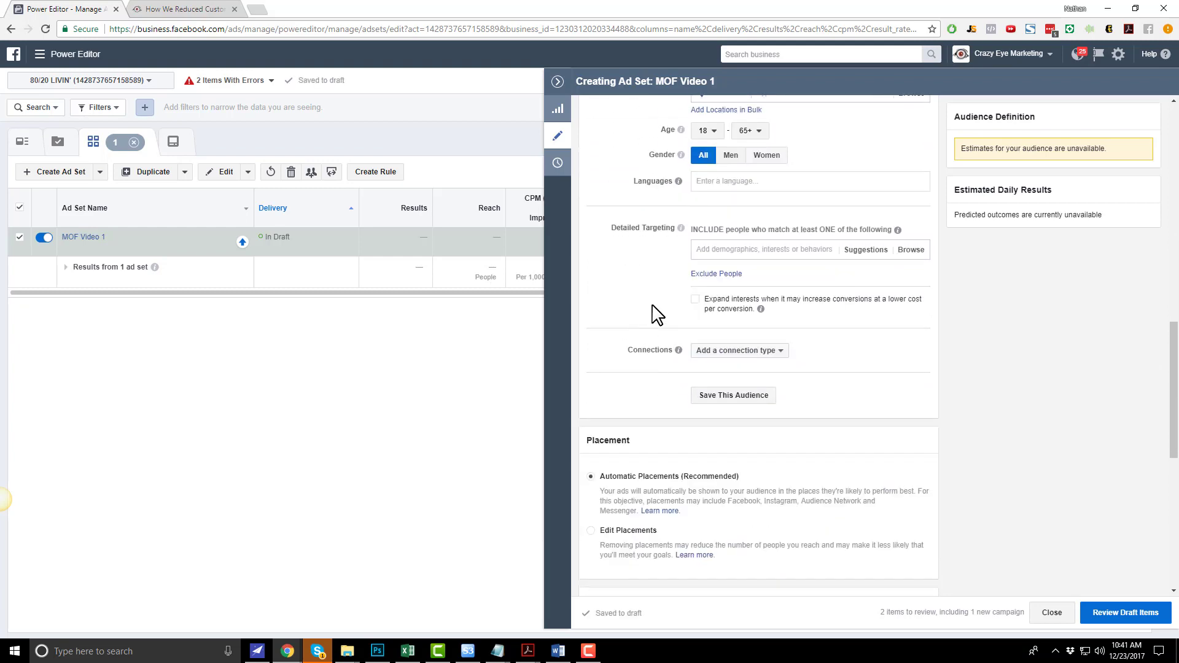
scroll(653, 236, up, 2)
scroll(700, 289, up, 3)
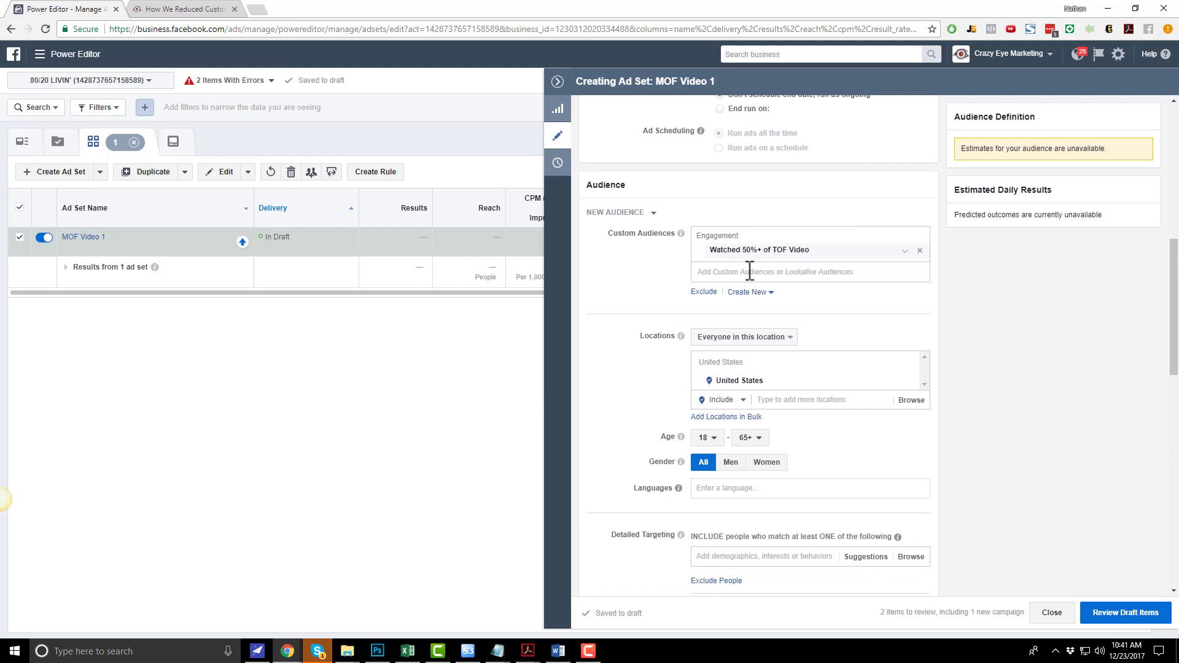
scroll(641, 270, down, 13)
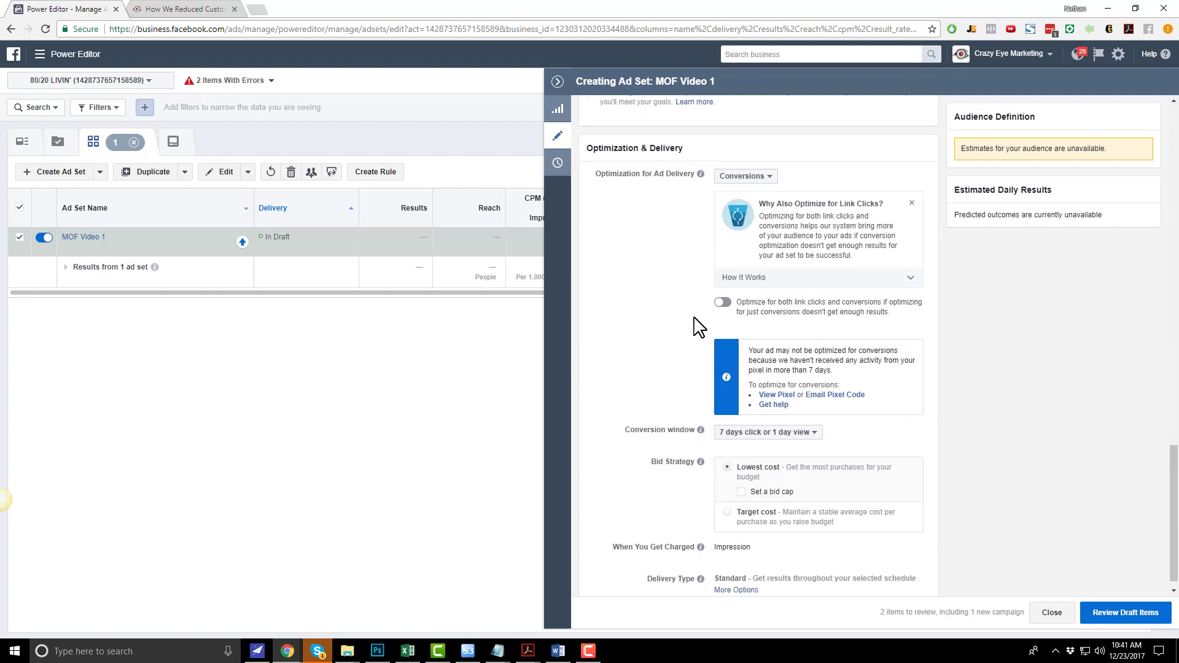
scroll(698, 323, down, 1)
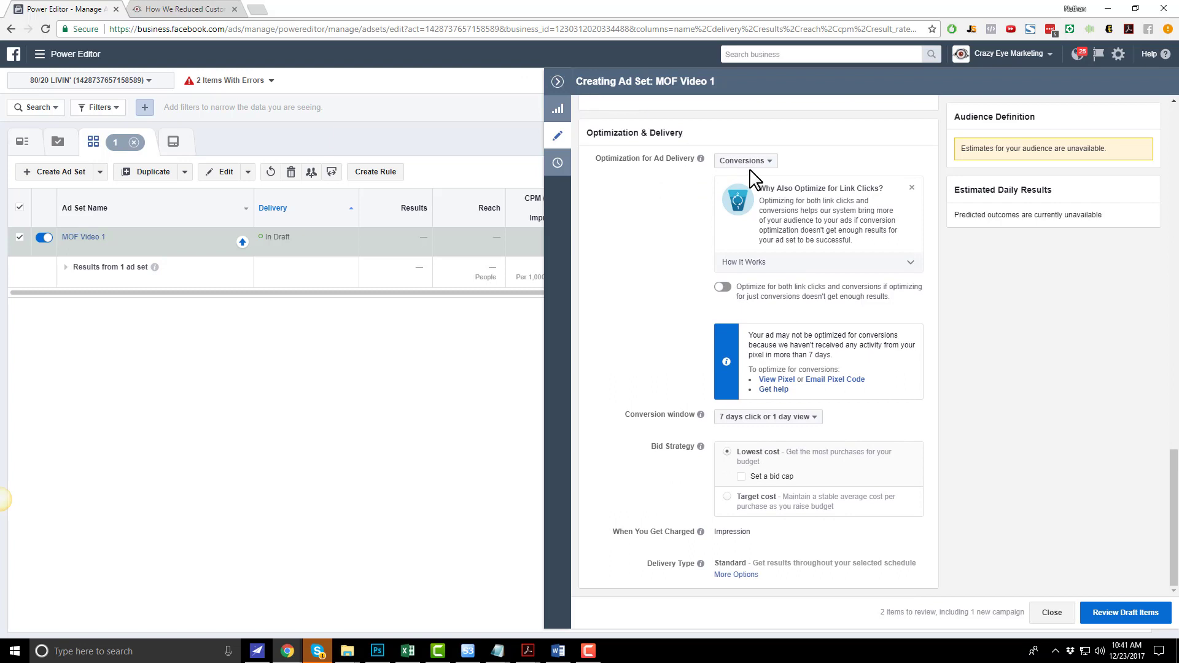
click(86, 237)
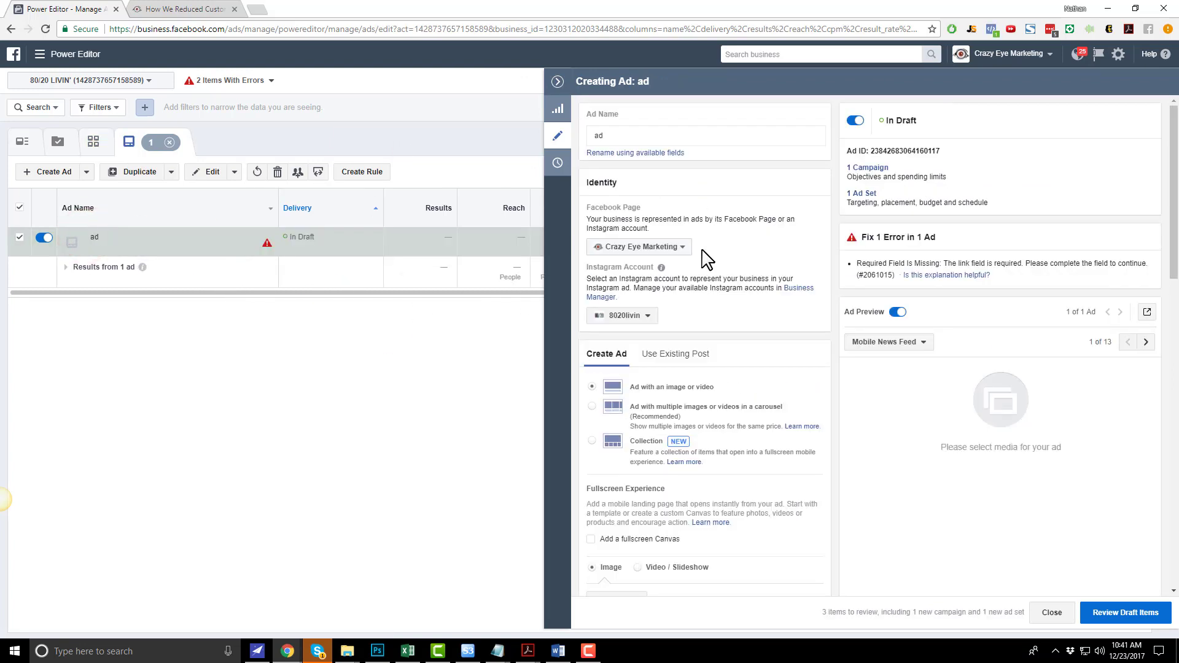
Switch the ad's media to Video / Slideshow and upload MOF.mp4 from the Video Retargeting Example folder
scroll(736, 263, down, 4)
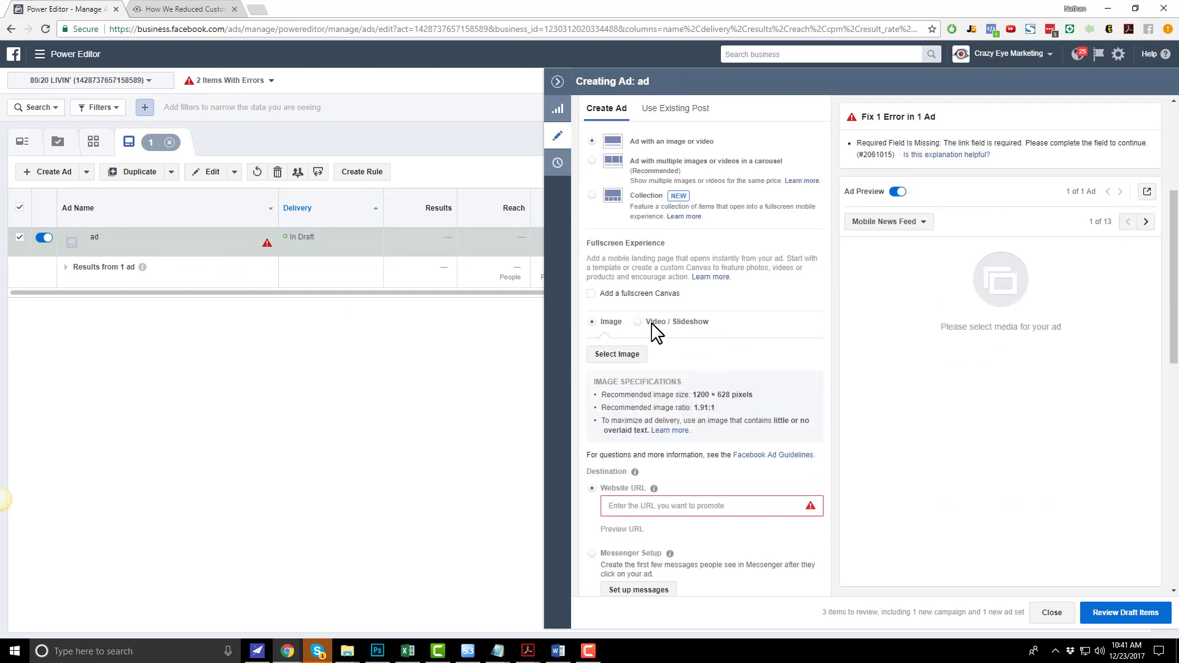
click(656, 322)
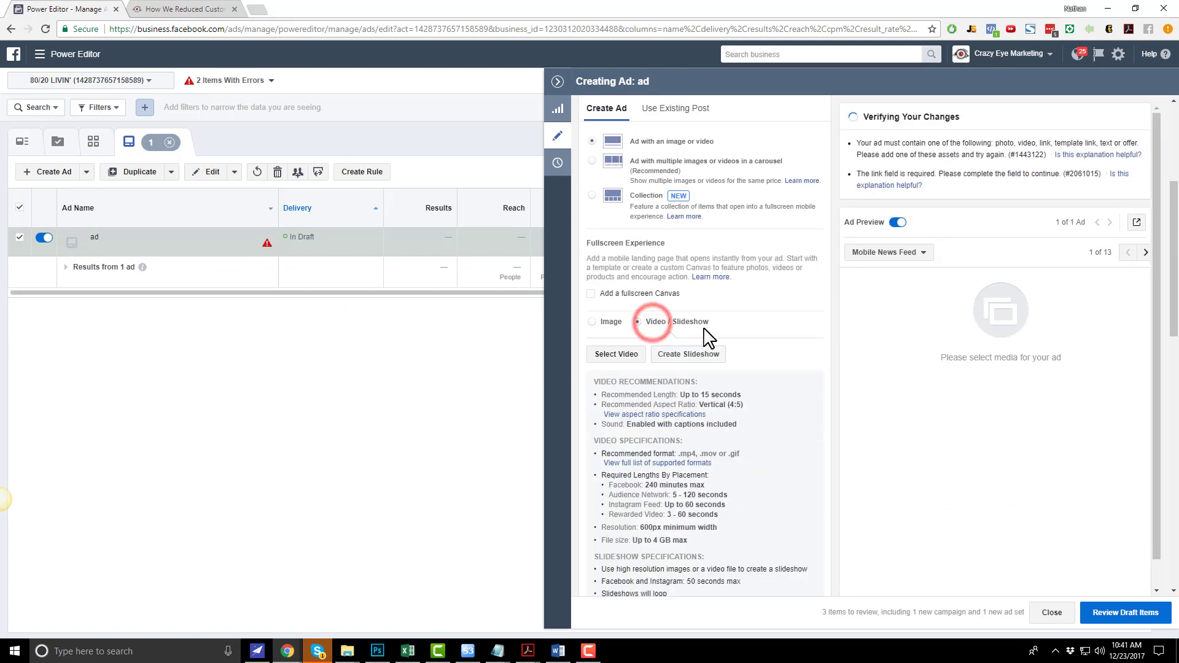
click(615, 355)
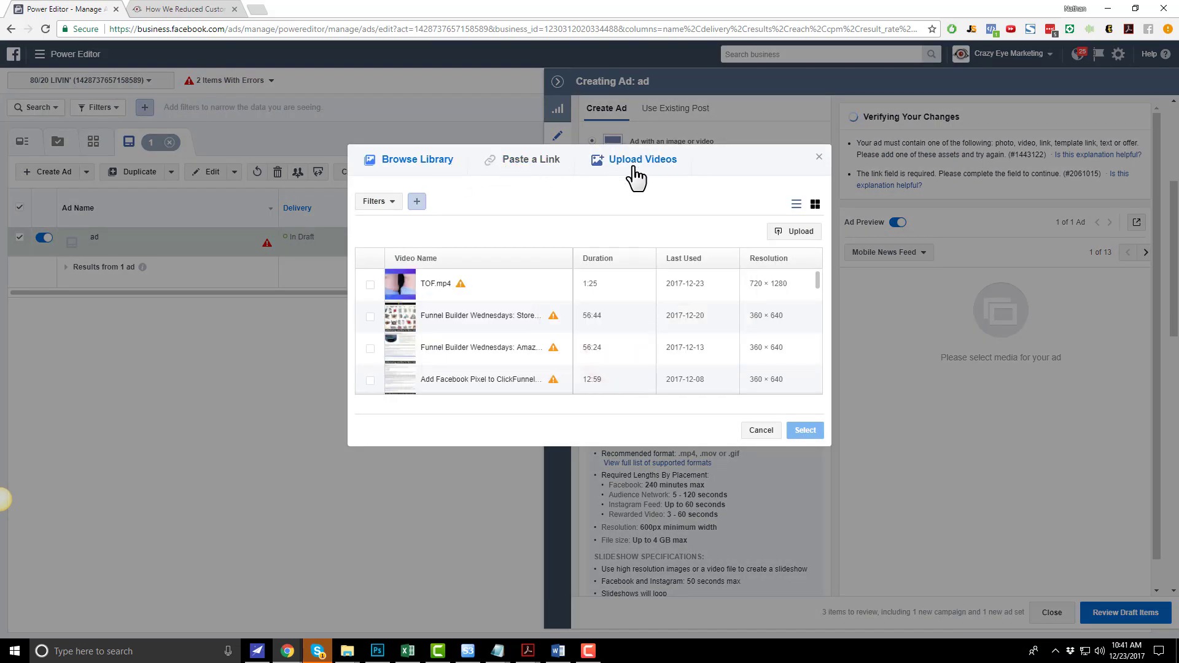
click(636, 174)
click(554, 235)
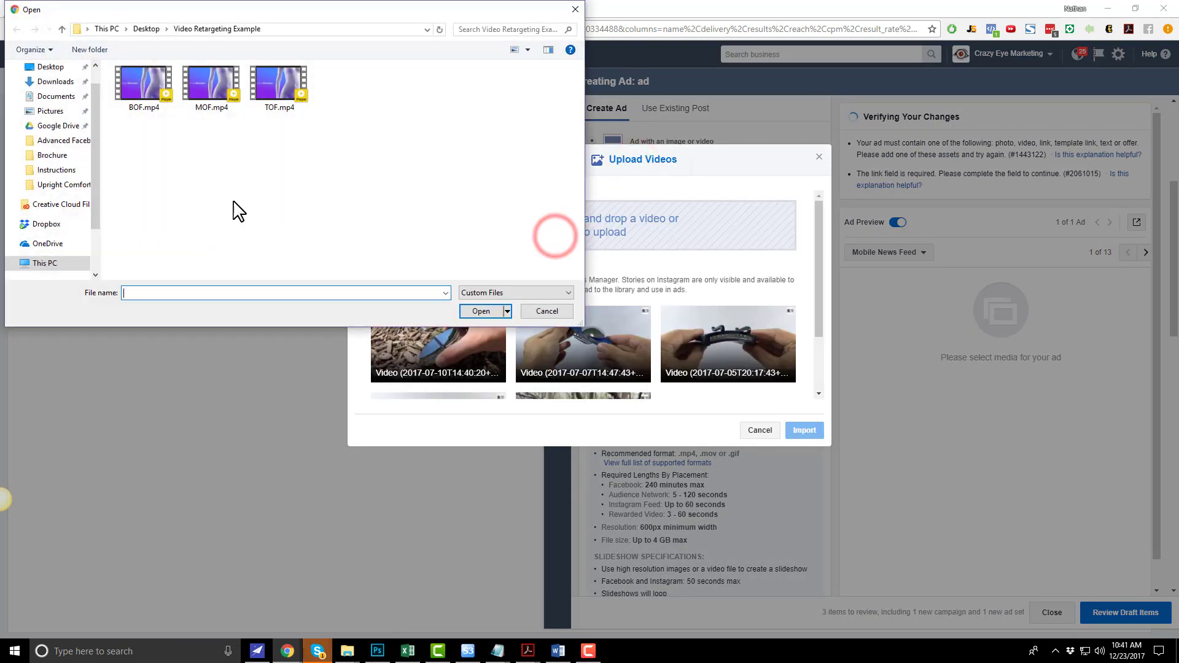
click(210, 89)
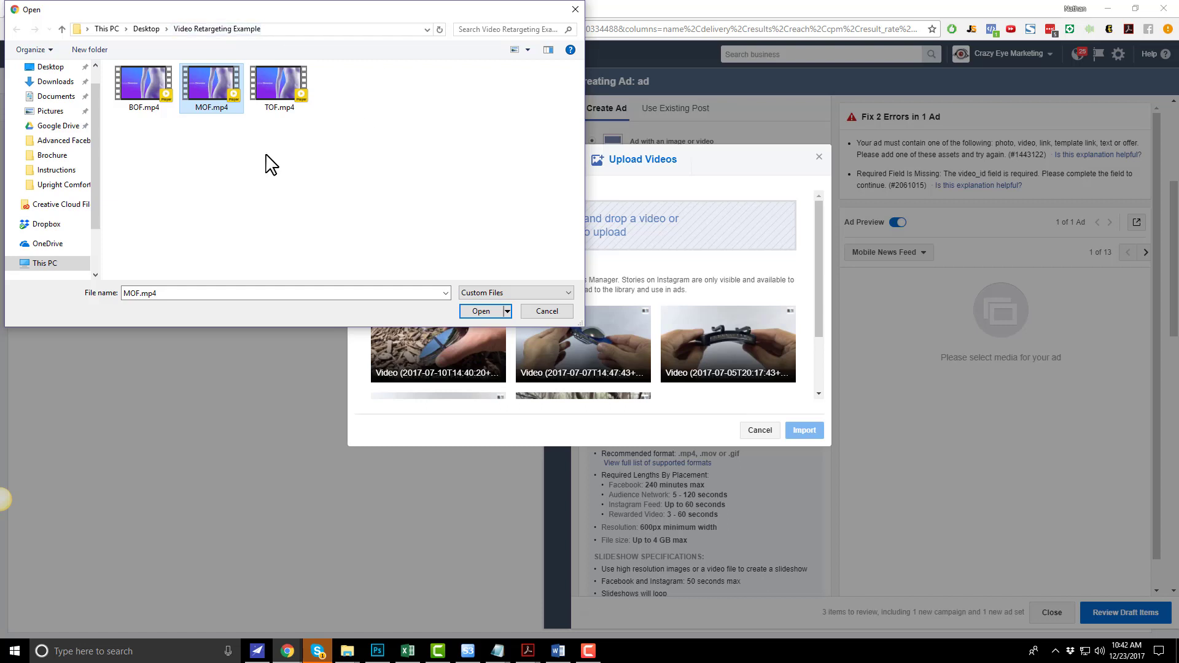
click(482, 311)
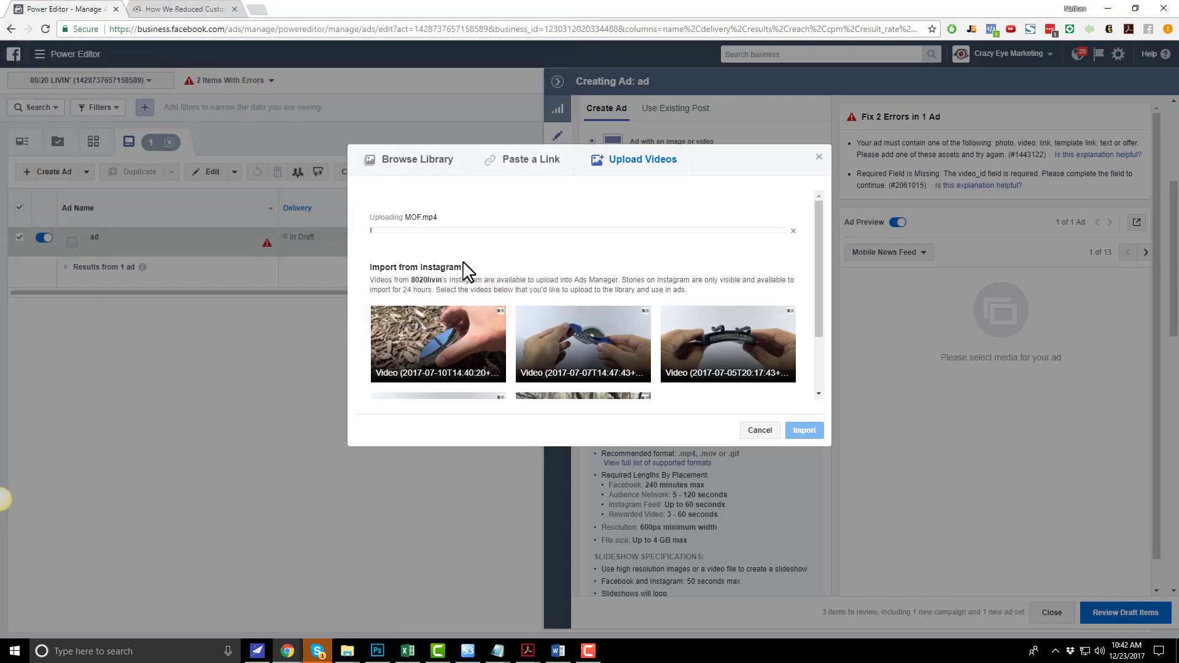
Choose the uploaded MOF.mp4 from the video library as the ad's video
click(430, 162)
click(437, 285)
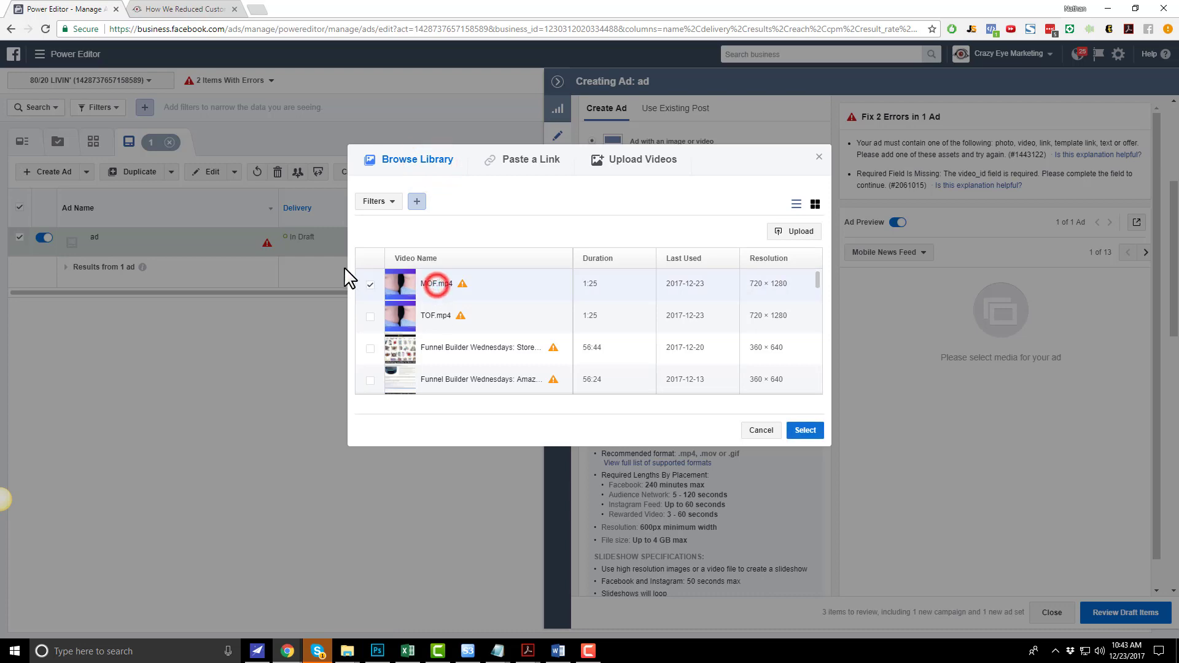
click(807, 432)
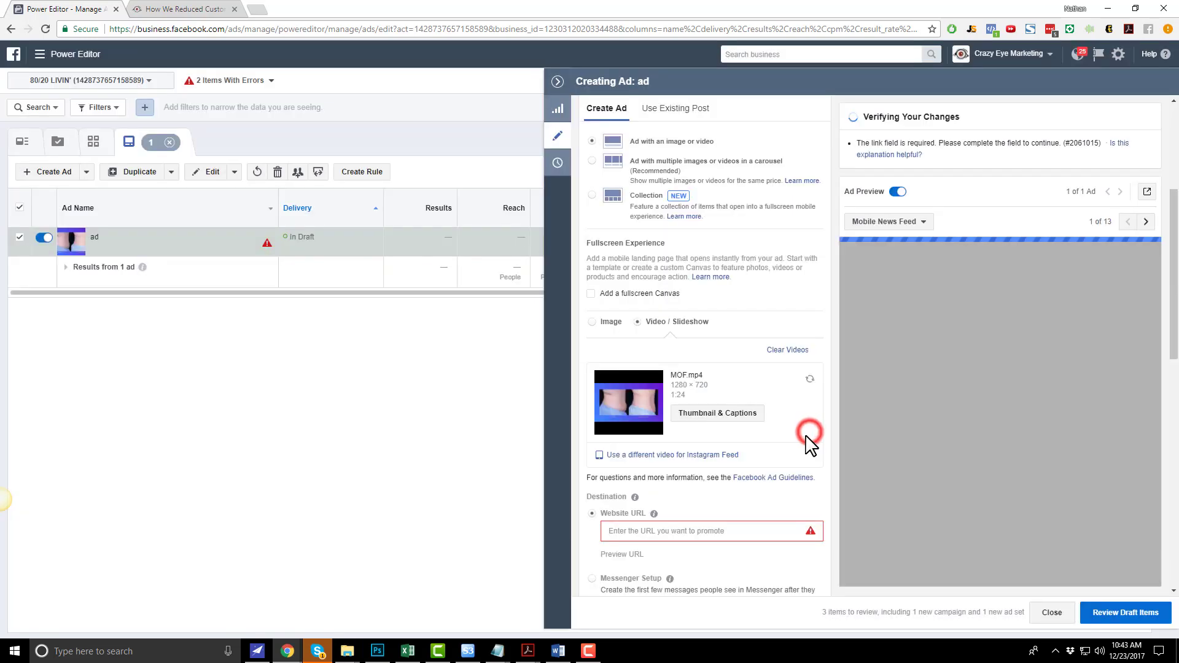
Complete the ad's destination URL and text, with headline "The Sales Funnel Training Vault" and link description "Learn about funnels!", and confirm the draft items
scroll(773, 431, down, 4)
click(692, 371)
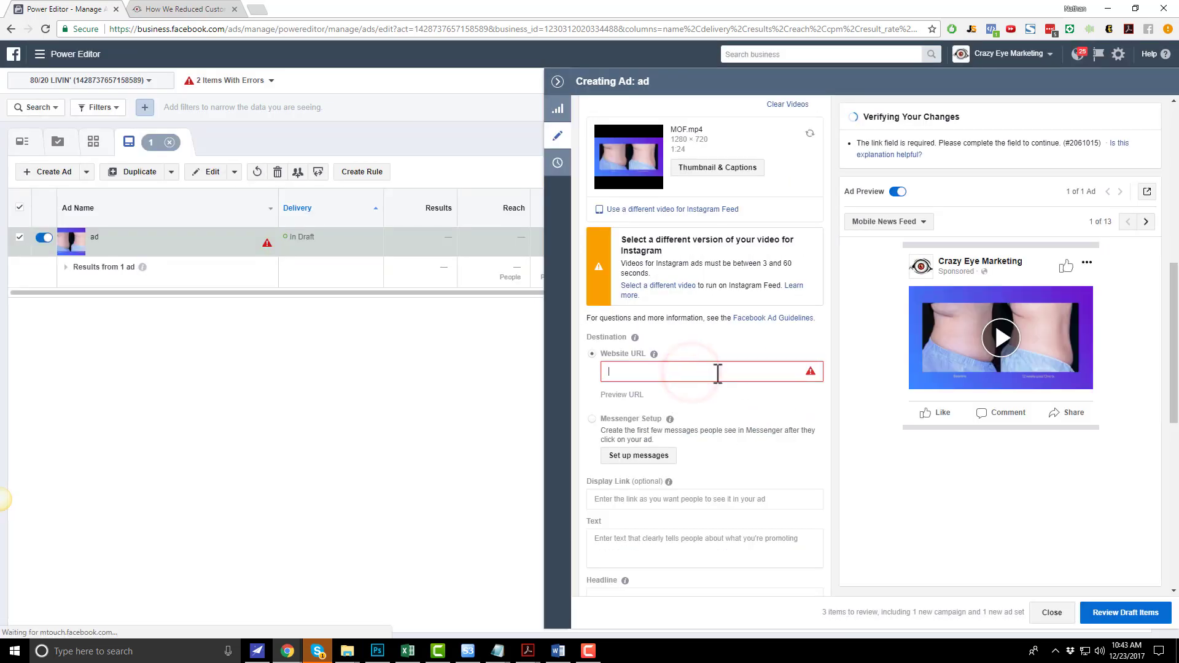
scroll(739, 450, down, 10)
mouse_move(683, 329)
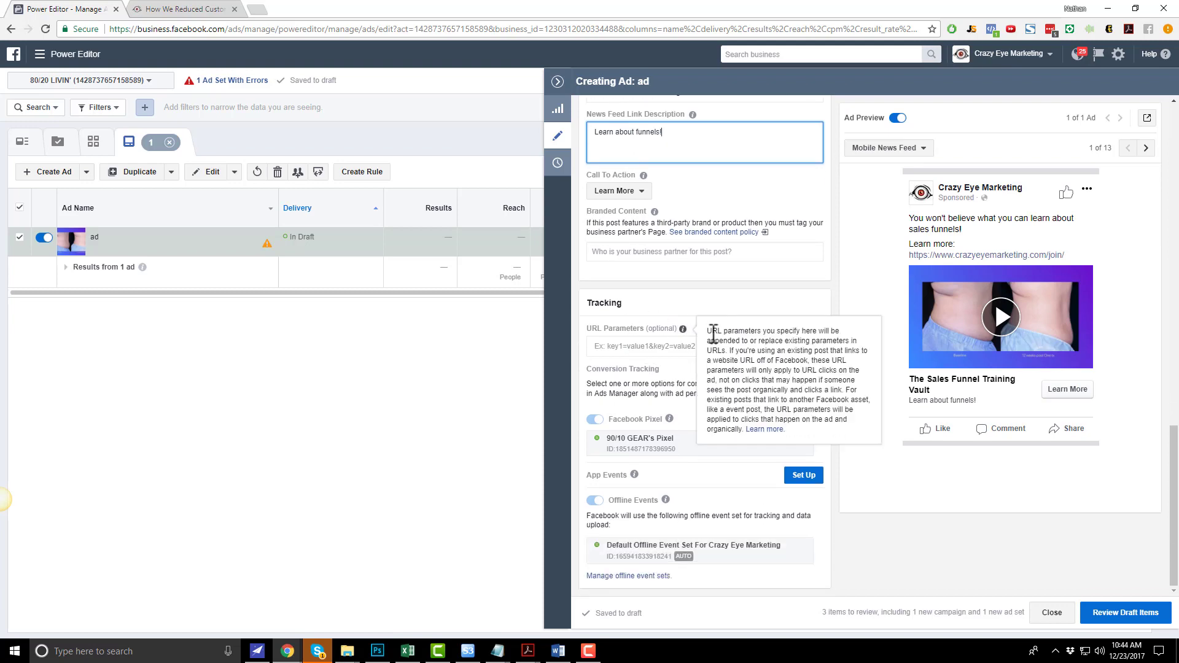
click(1117, 616)
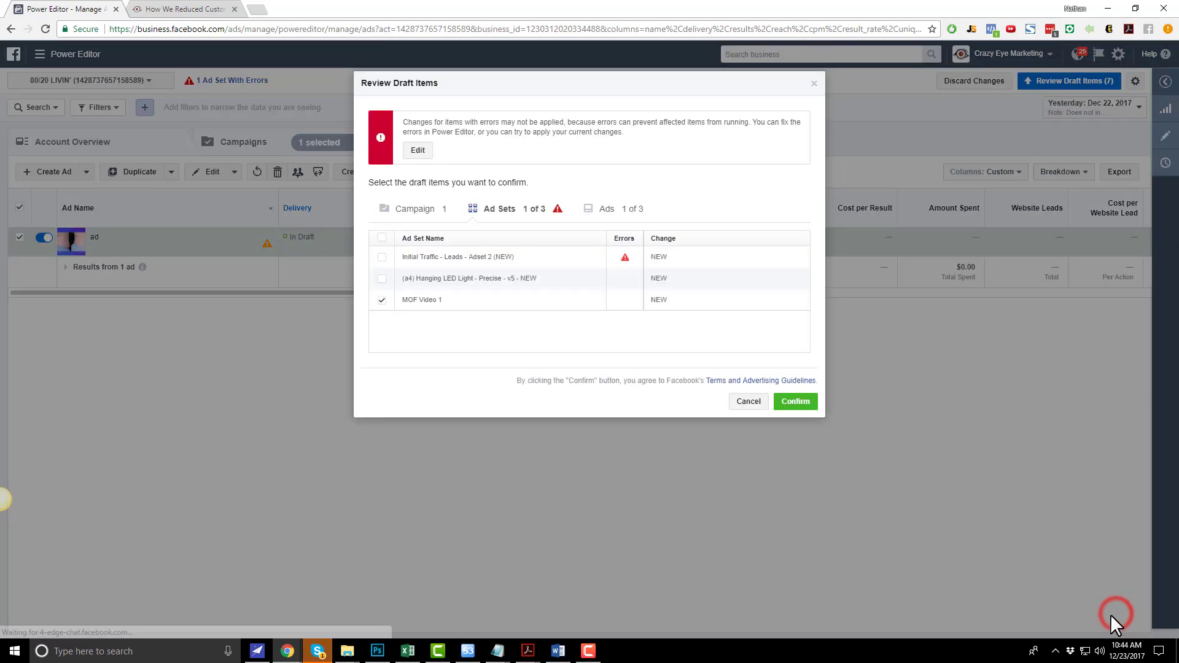
click(792, 402)
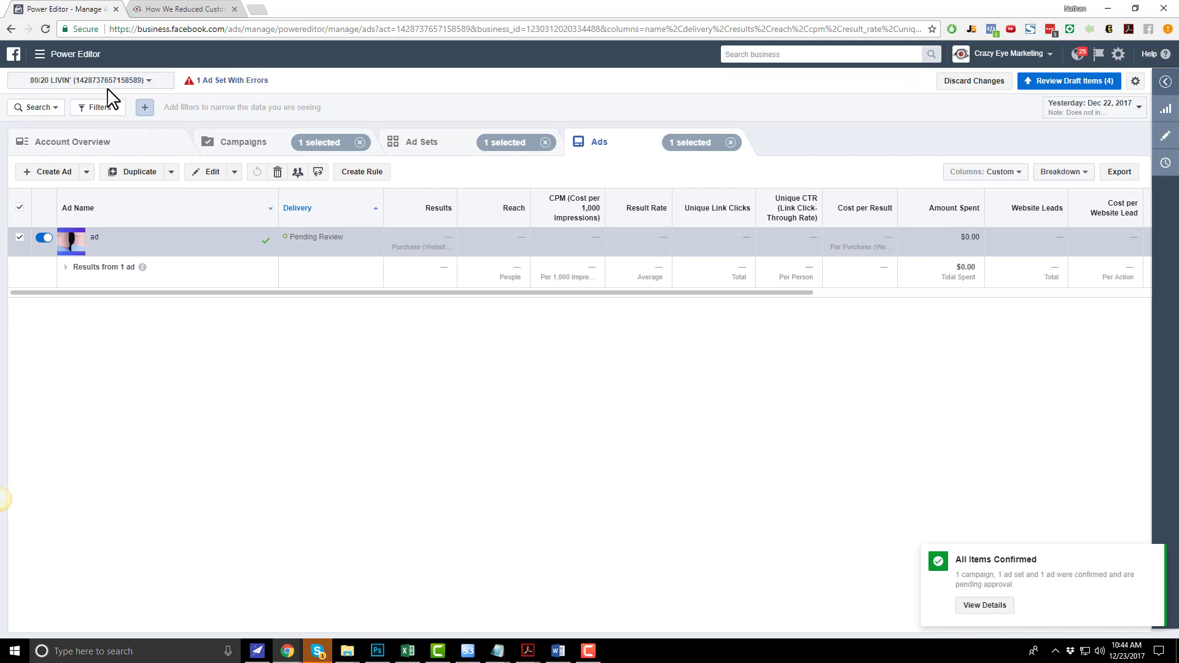
Go to Audiences and start a new custom audience based on video engagement
click(52, 56)
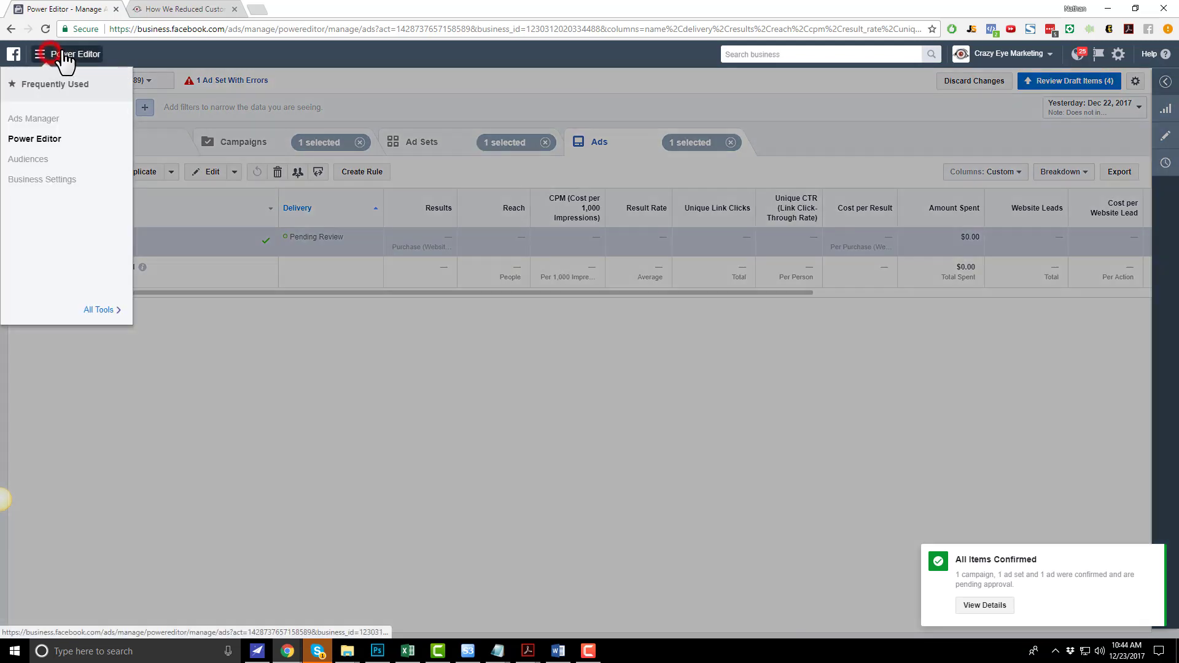
click(34, 158)
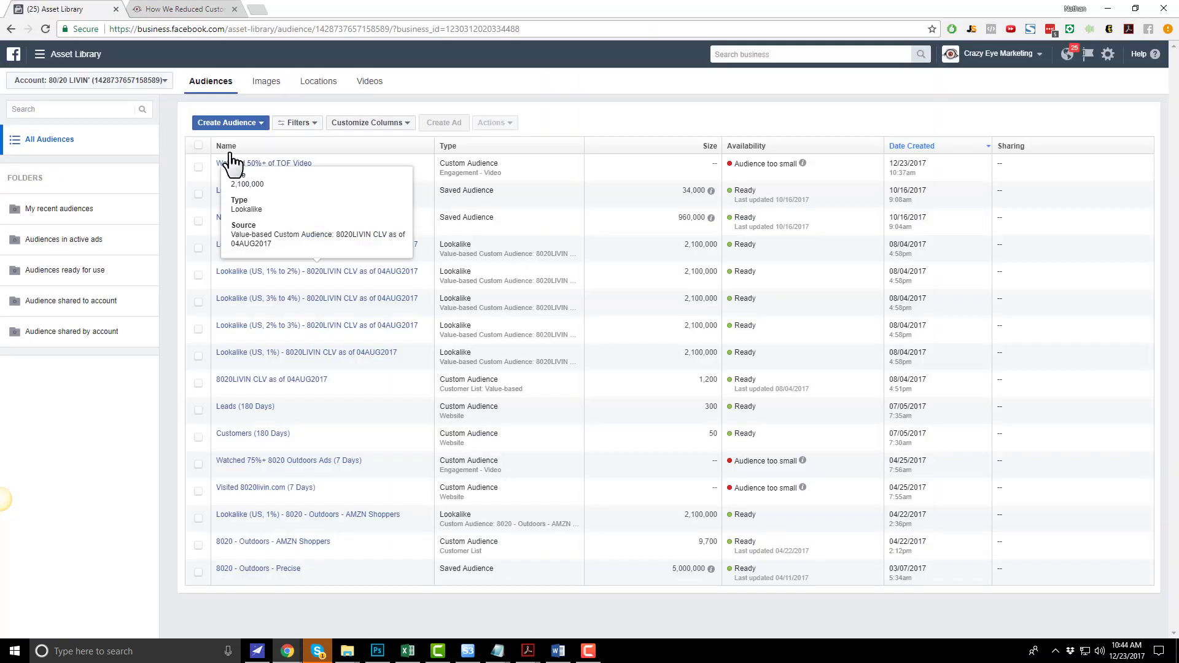
click(233, 123)
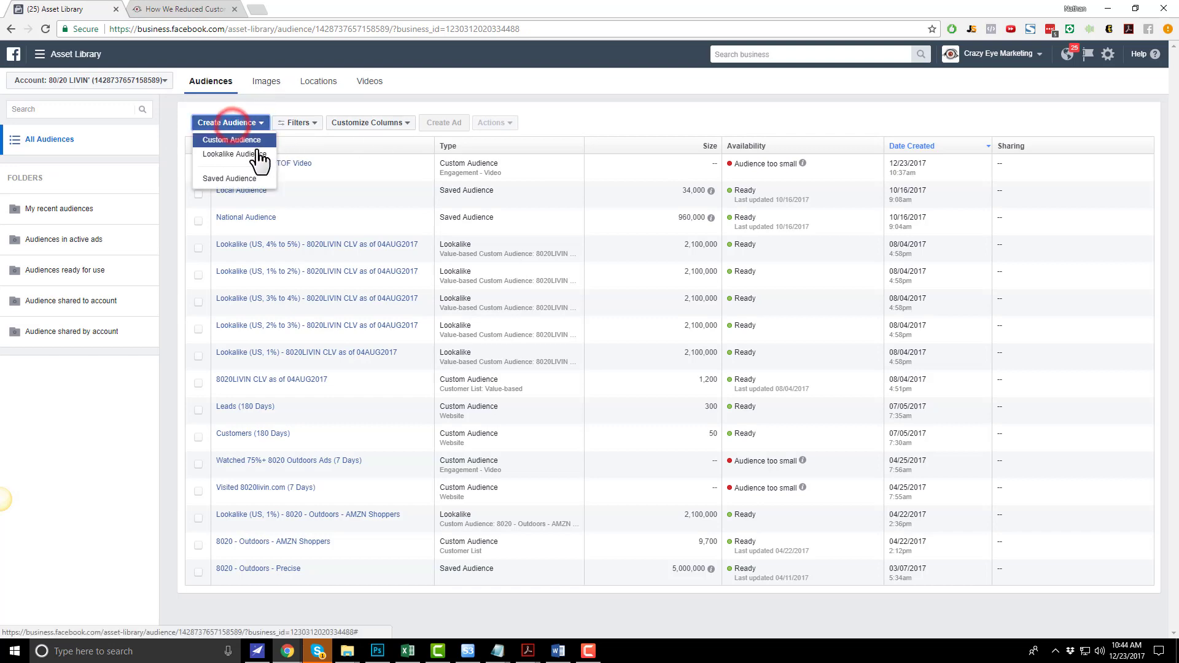
click(252, 141)
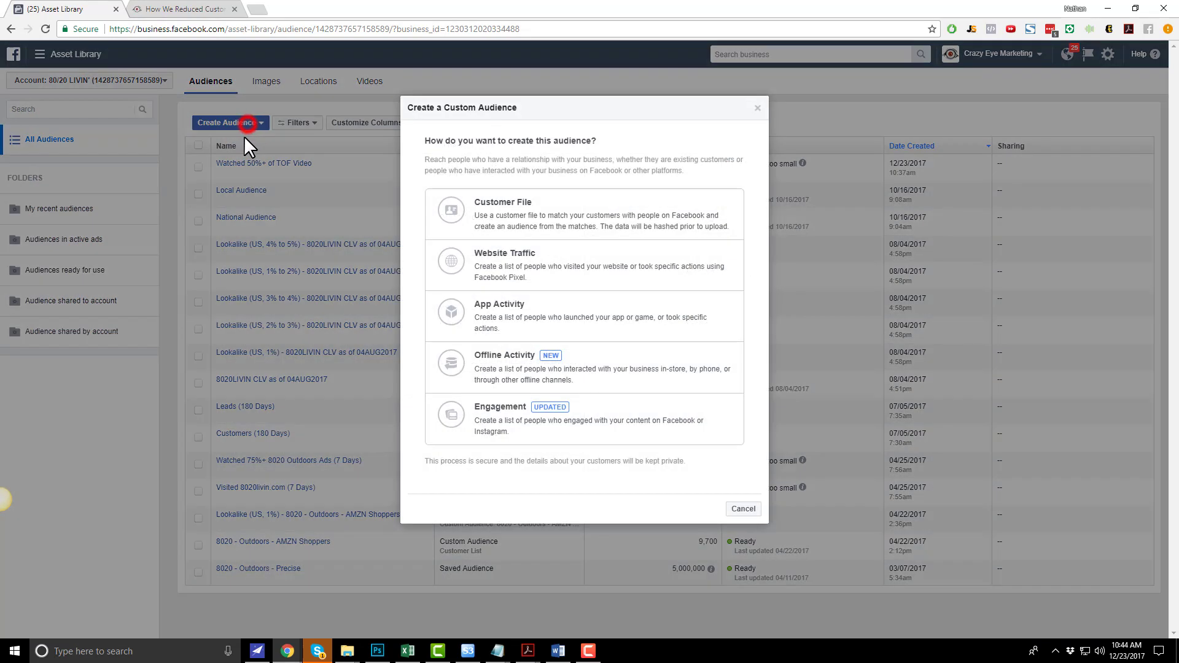
click(487, 410)
click(557, 196)
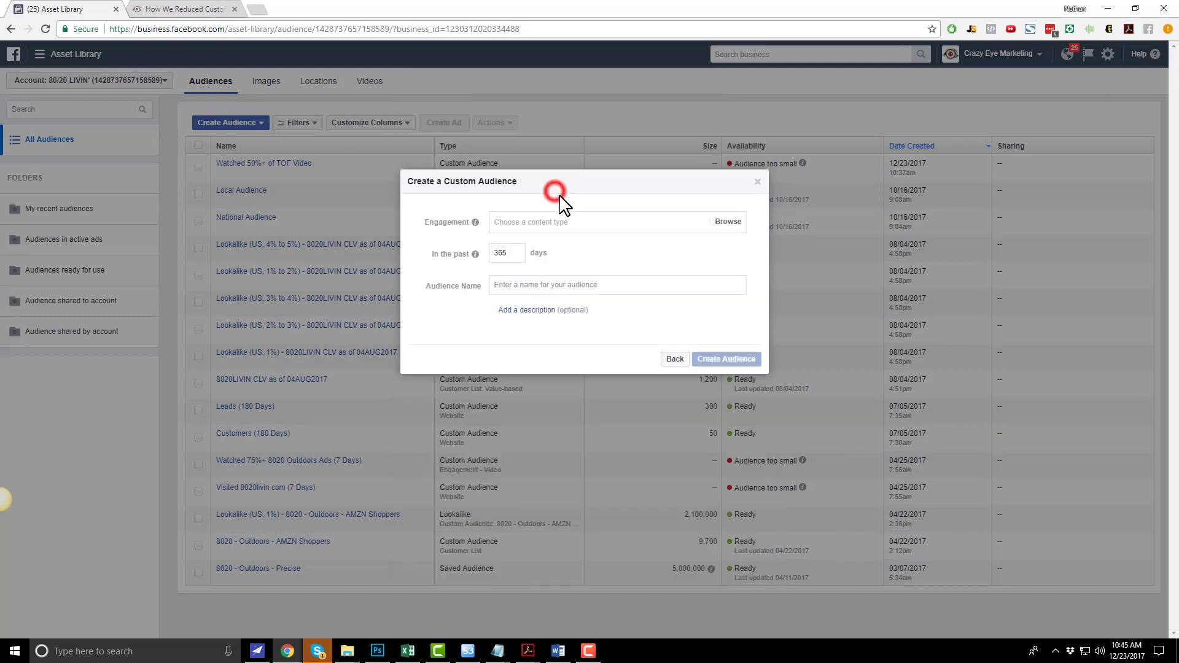
Base the audience on people who have watched 50% of the video used in the MOF & BOF campaign
click(730, 225)
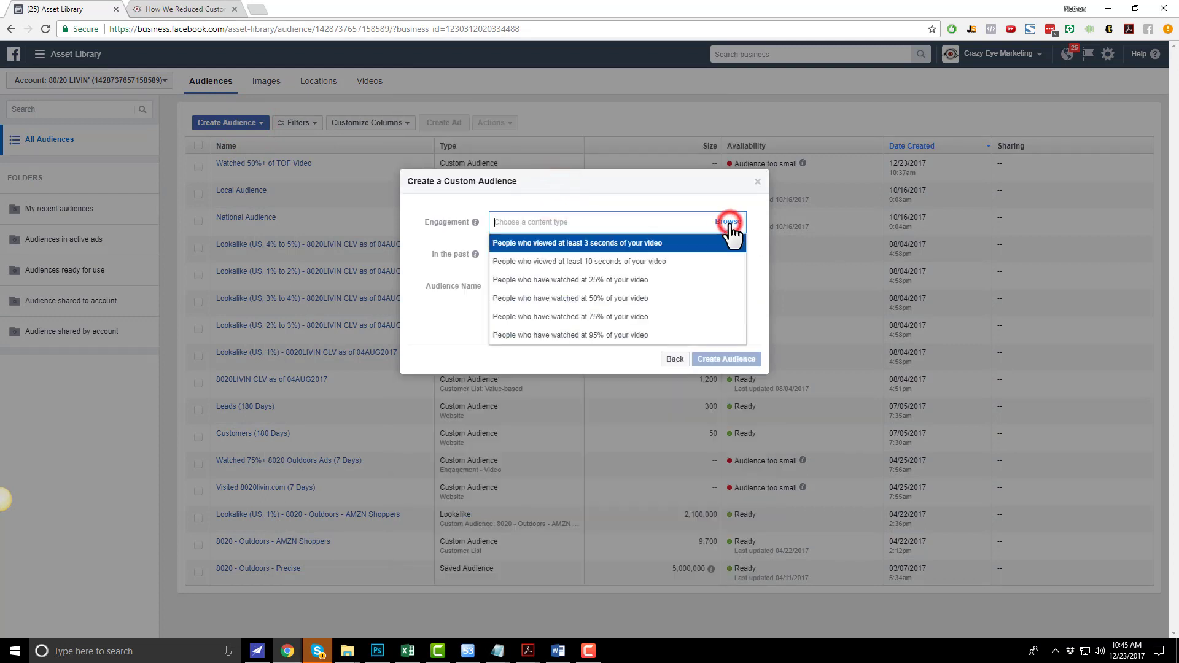
click(640, 297)
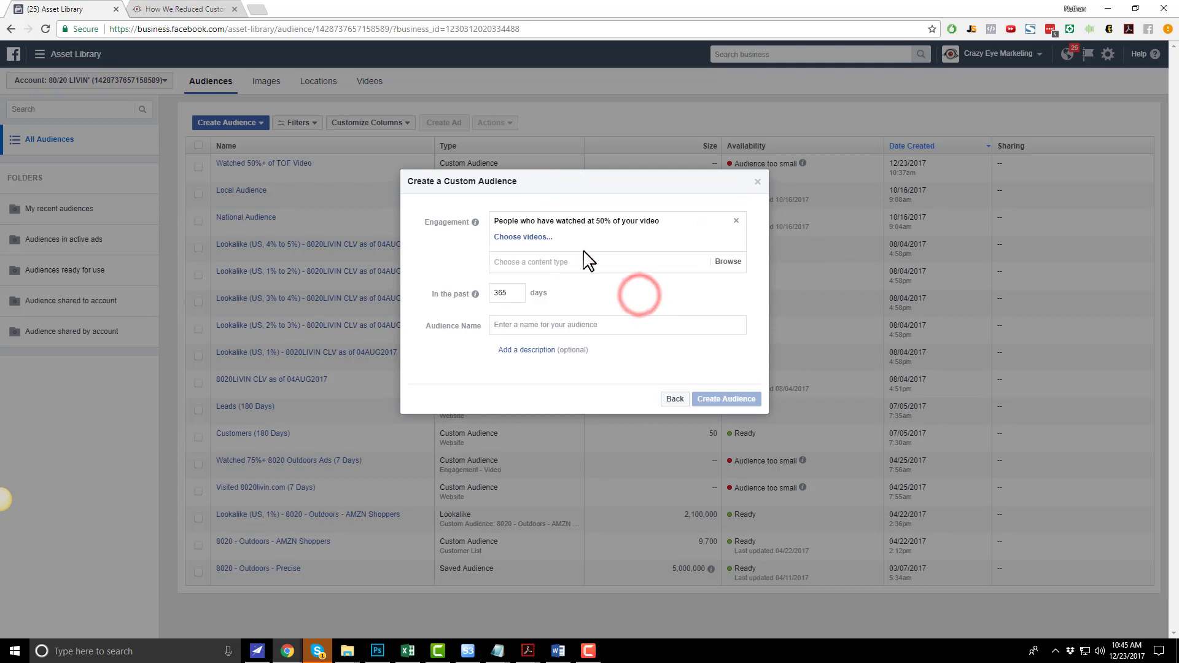
click(531, 238)
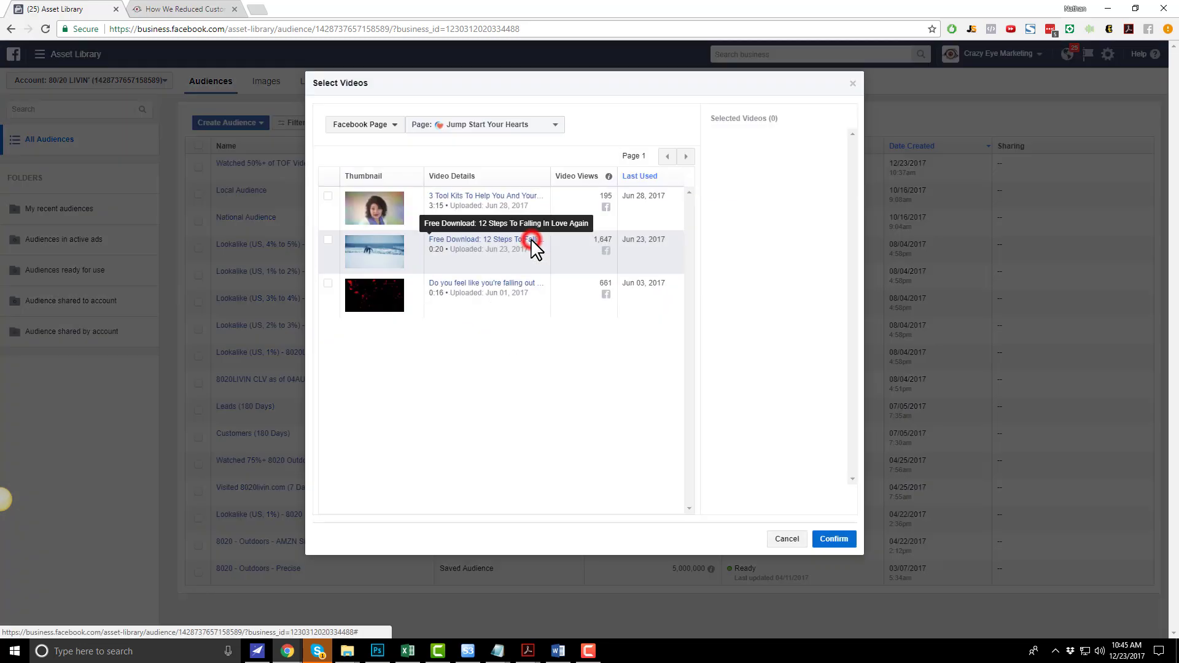
click(360, 125)
click(373, 146)
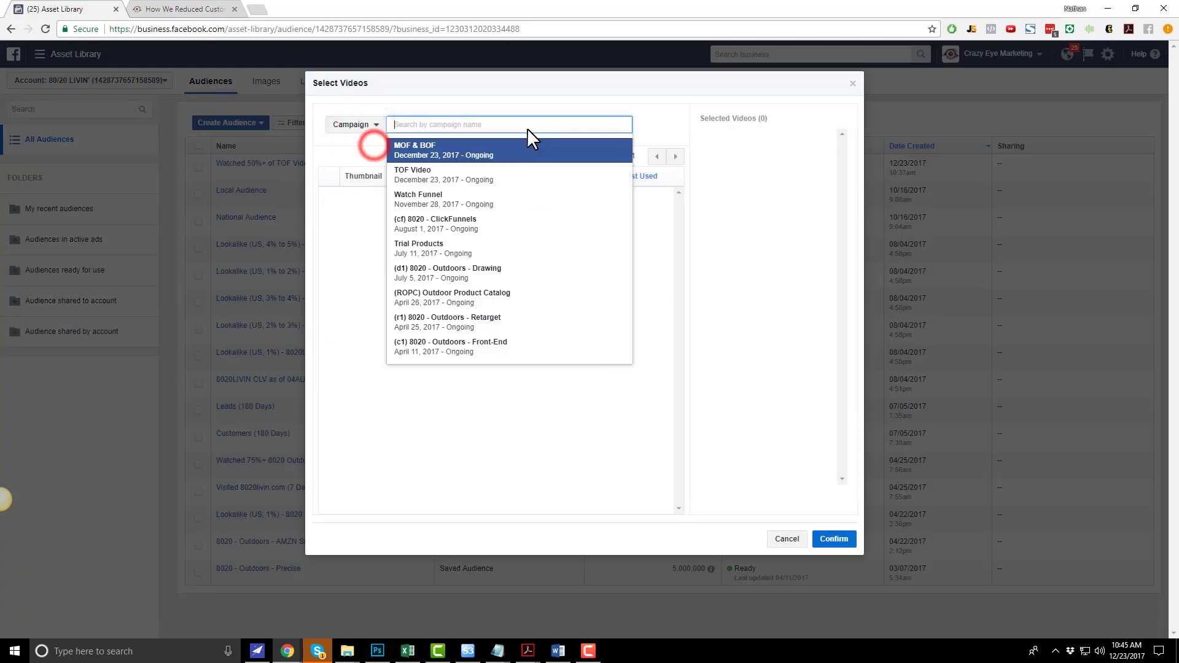
click(409, 153)
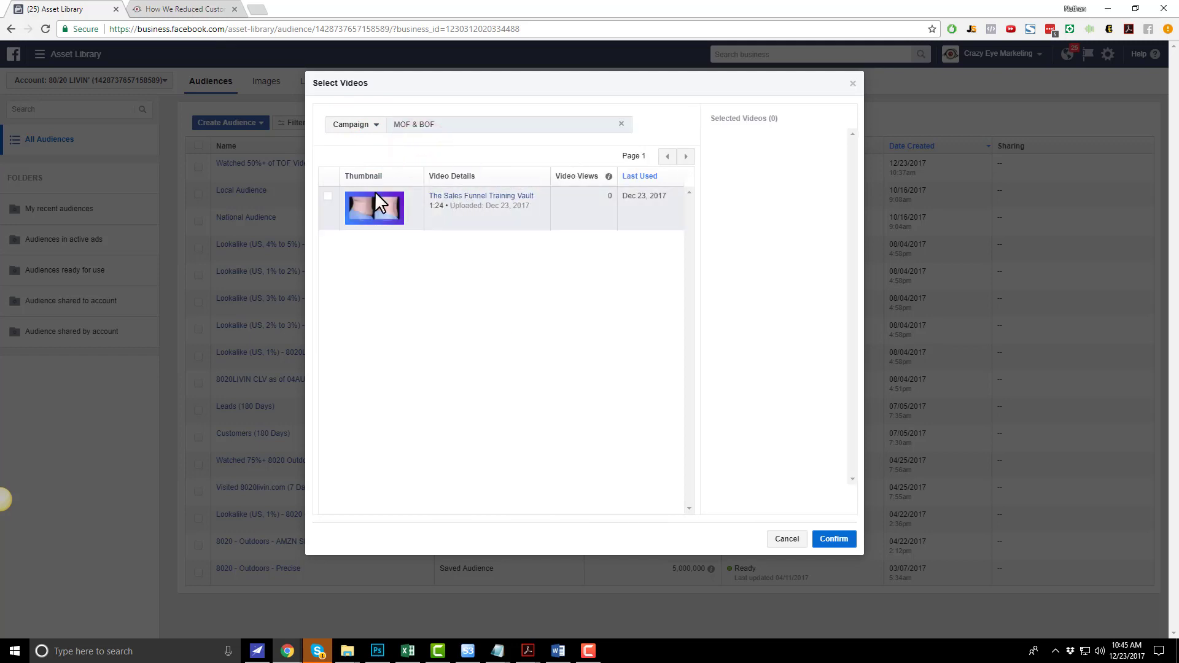
click(328, 196)
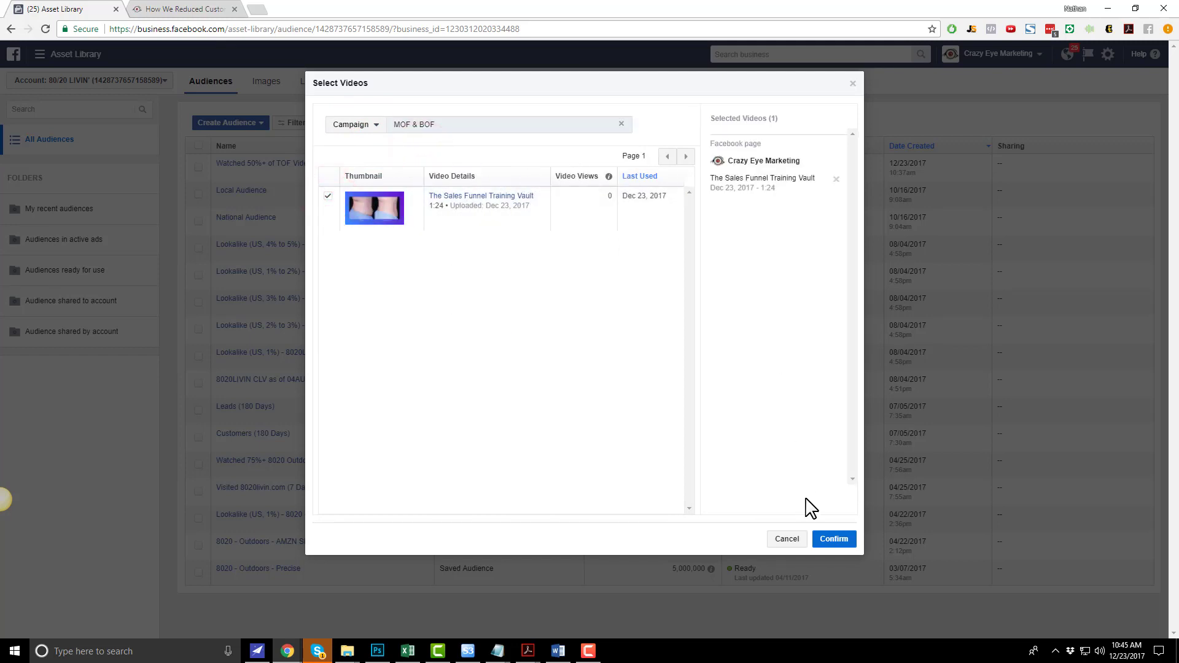
click(839, 543)
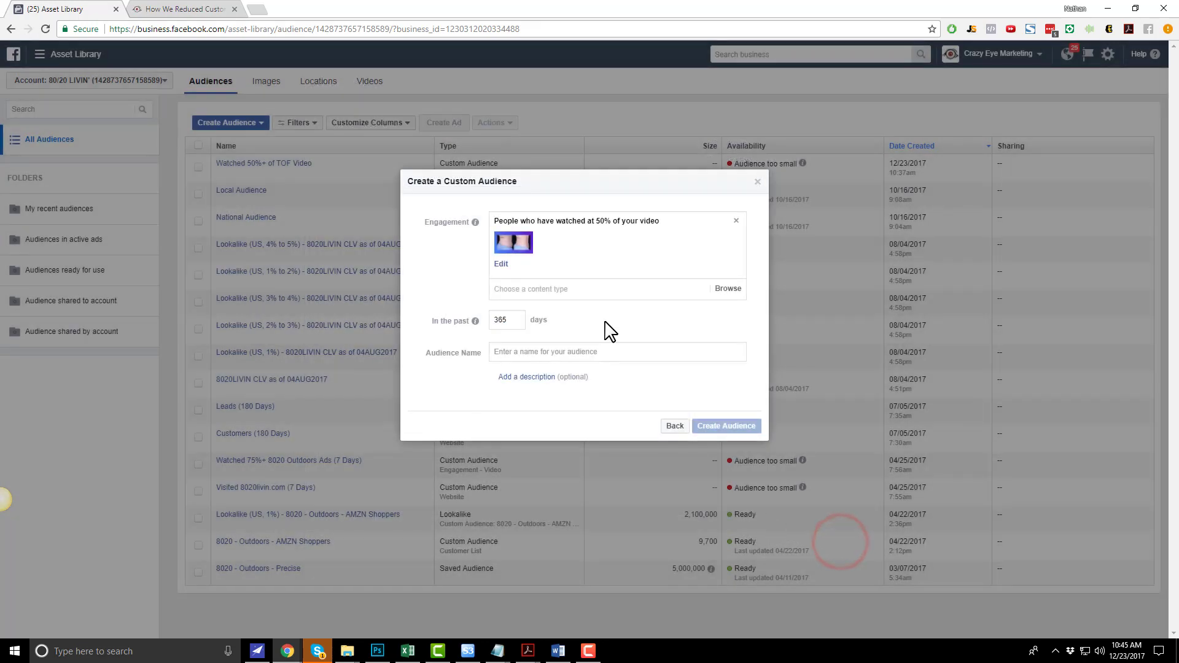
Set the audience window to the past 7 days, name it "Watched 50%+ of MOF Video" and create it
double_click(500, 320)
text(7)
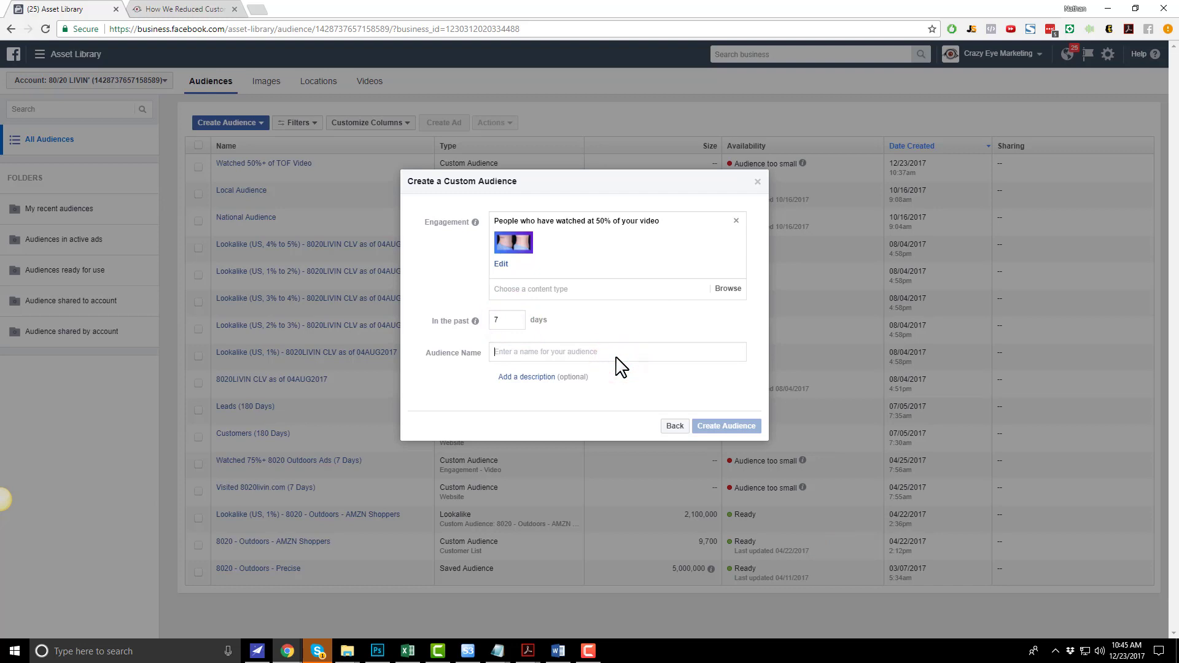
text(Watched 50%+ of MOF Video)
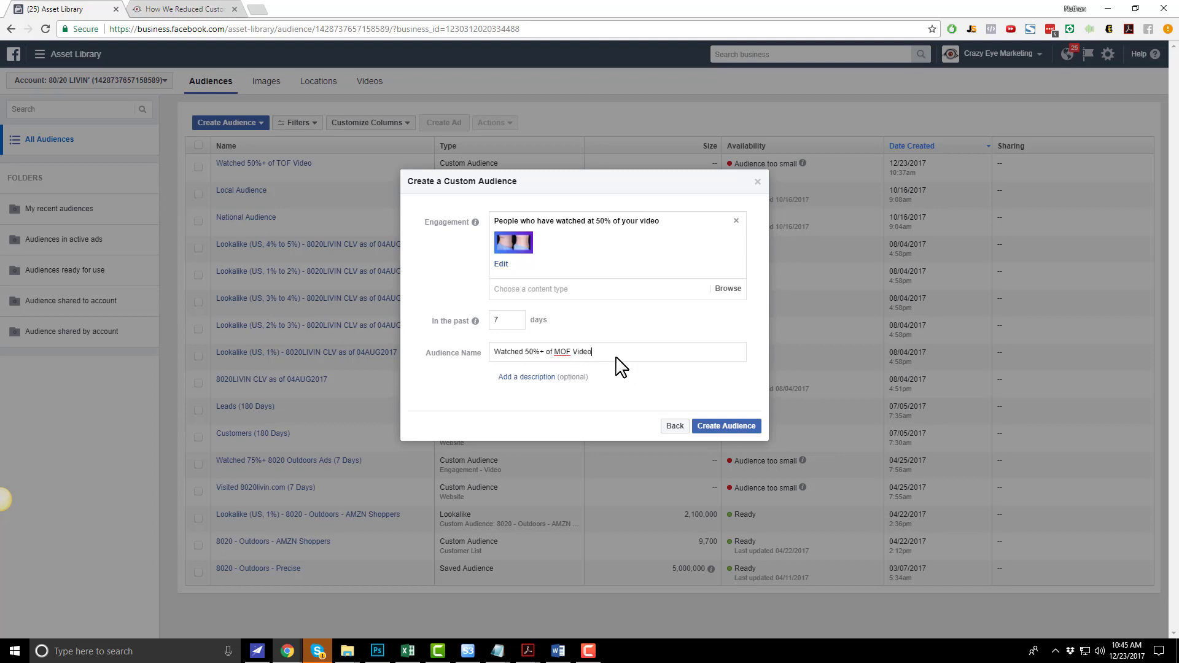
click(731, 425)
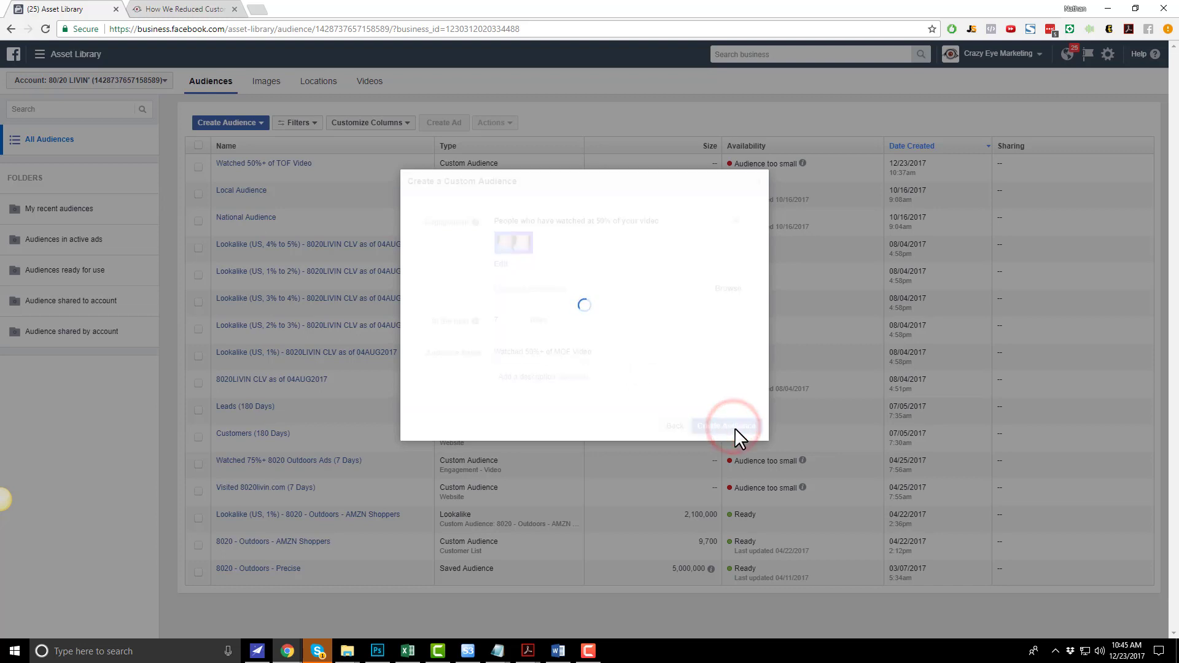
click(748, 335)
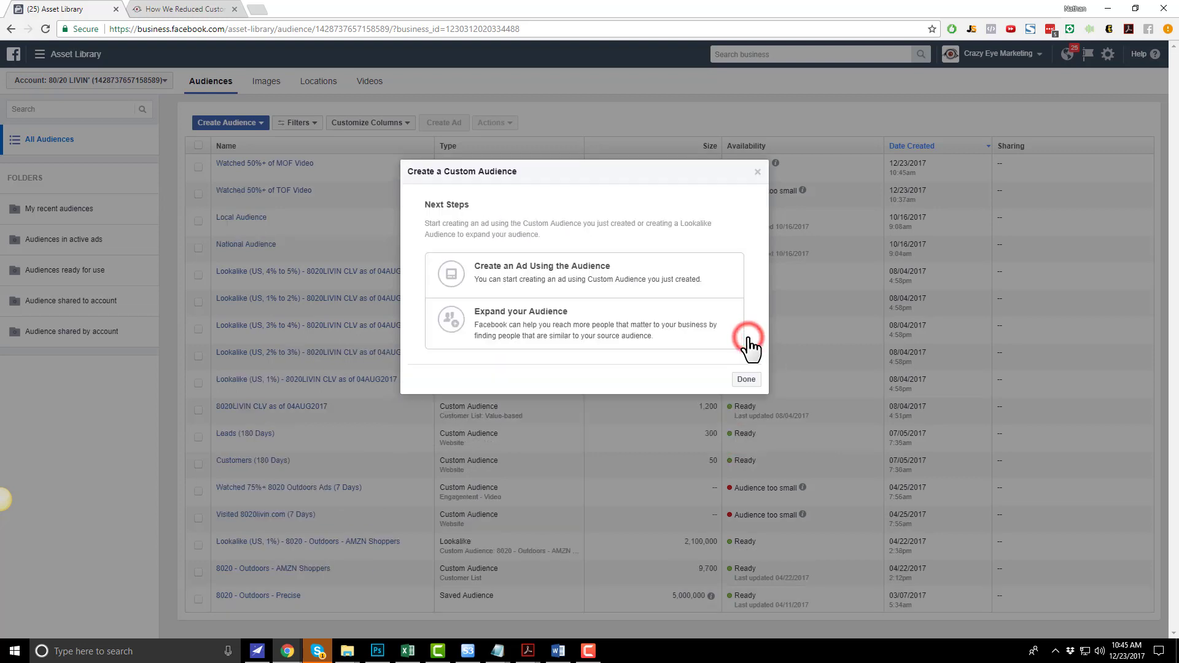
click(750, 381)
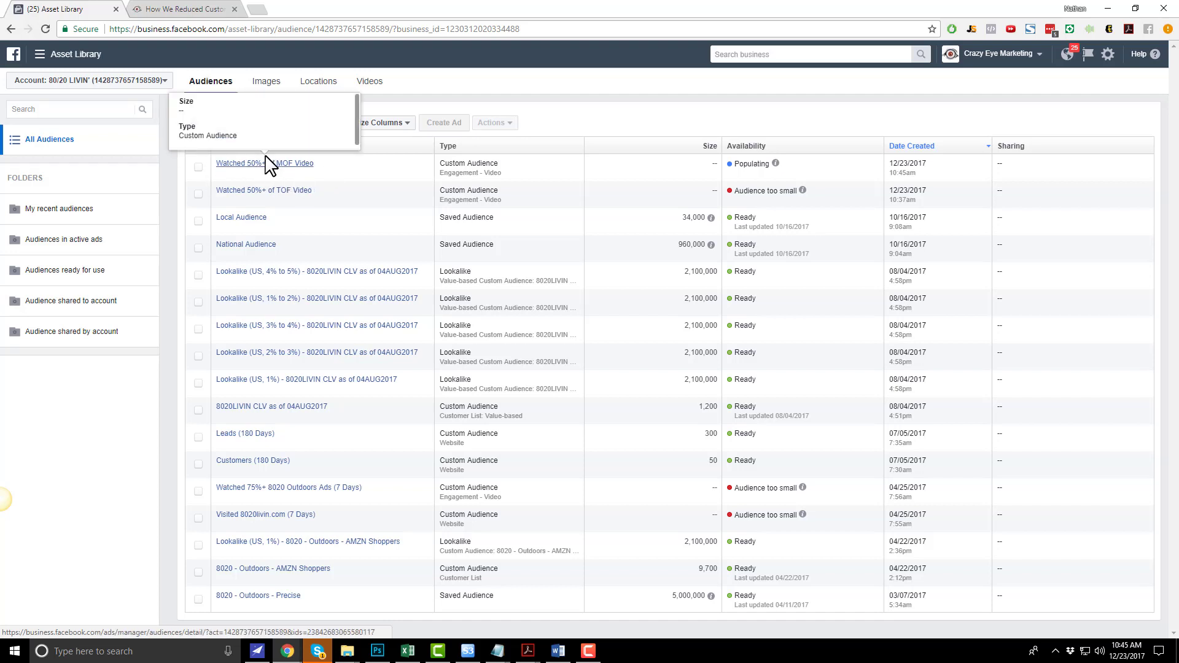
mouse_move(268, 172)
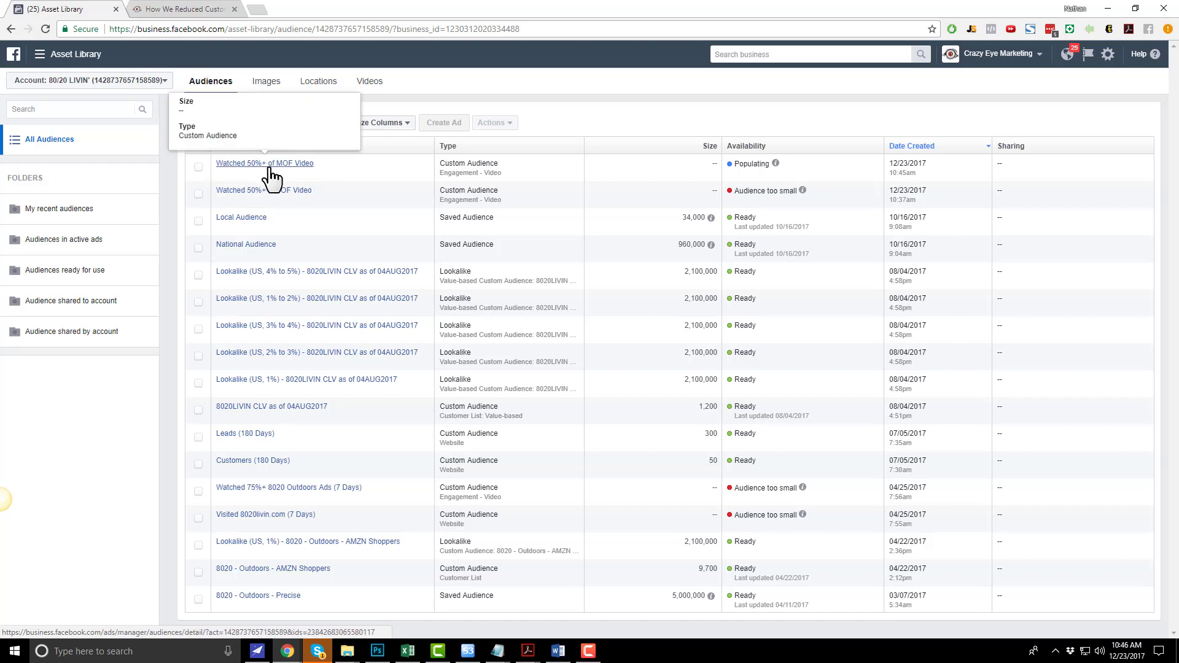
Go back to Power Editor and open the ad sets of the MOF & BOF campaign
click(45, 54)
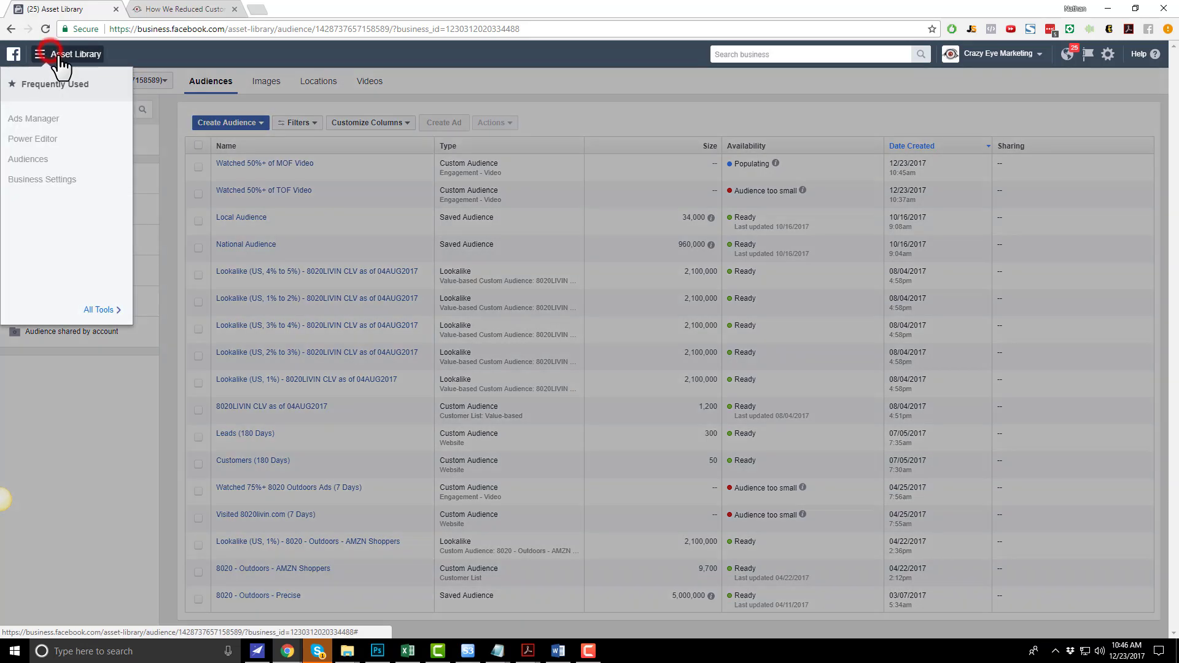
click(33, 139)
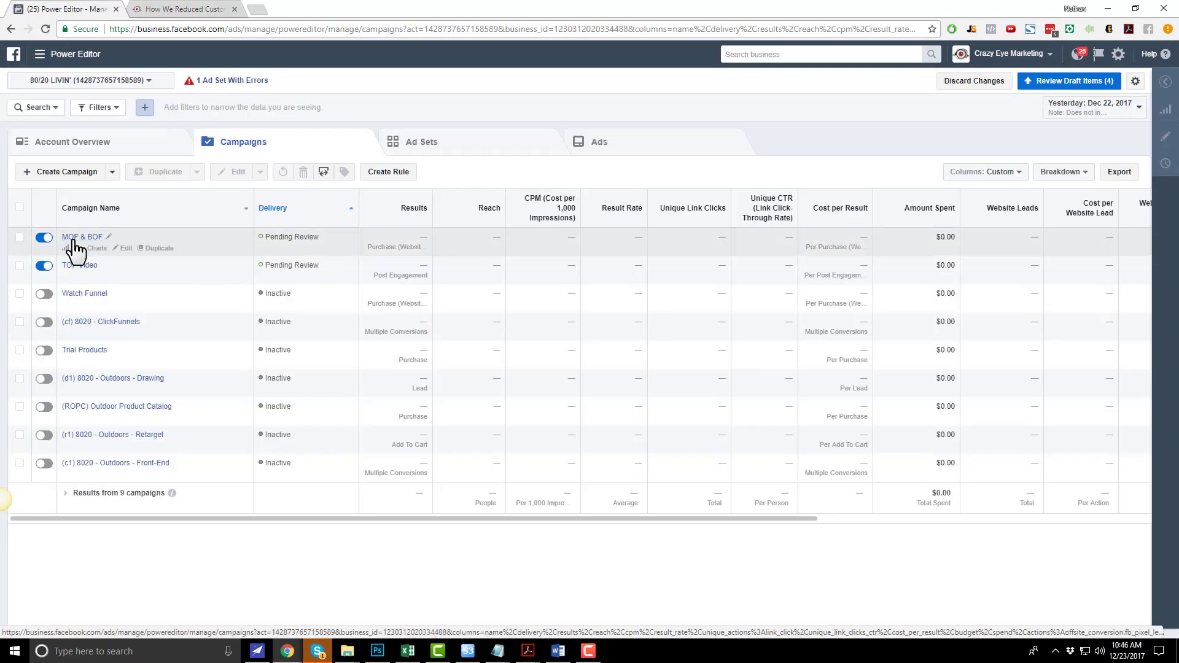
click(87, 237)
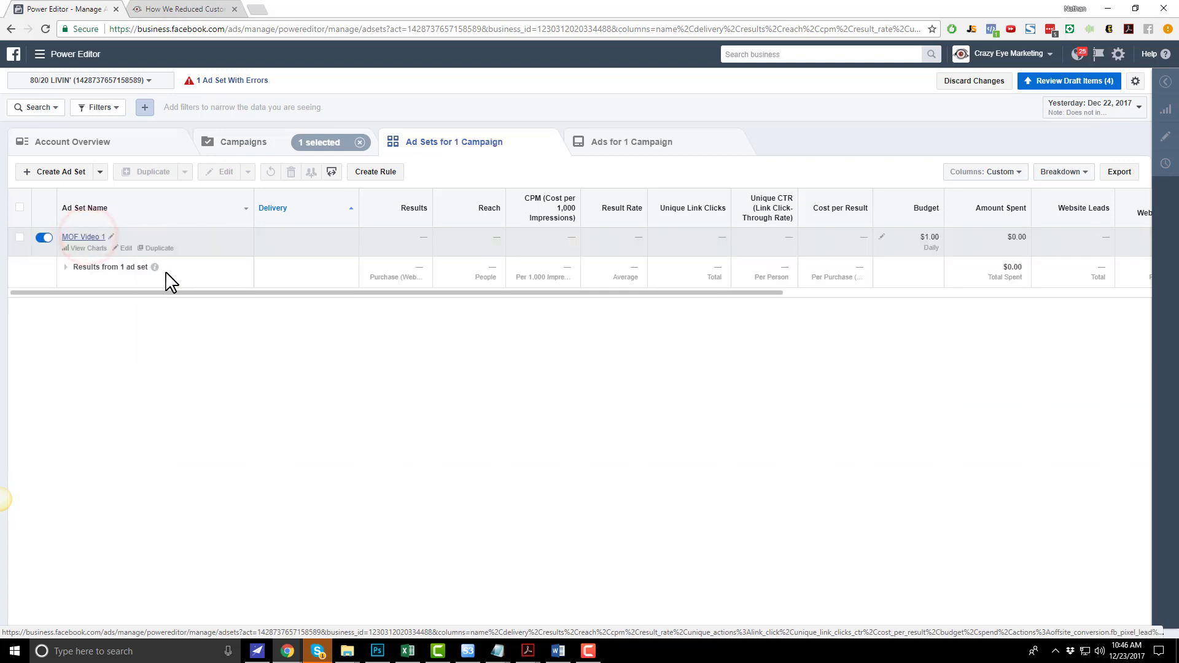
Create an ad set named "BOF Video 1" in the existing MOF & BOF campaign with a new ad named "ad", and save it to draft
click(73, 175)
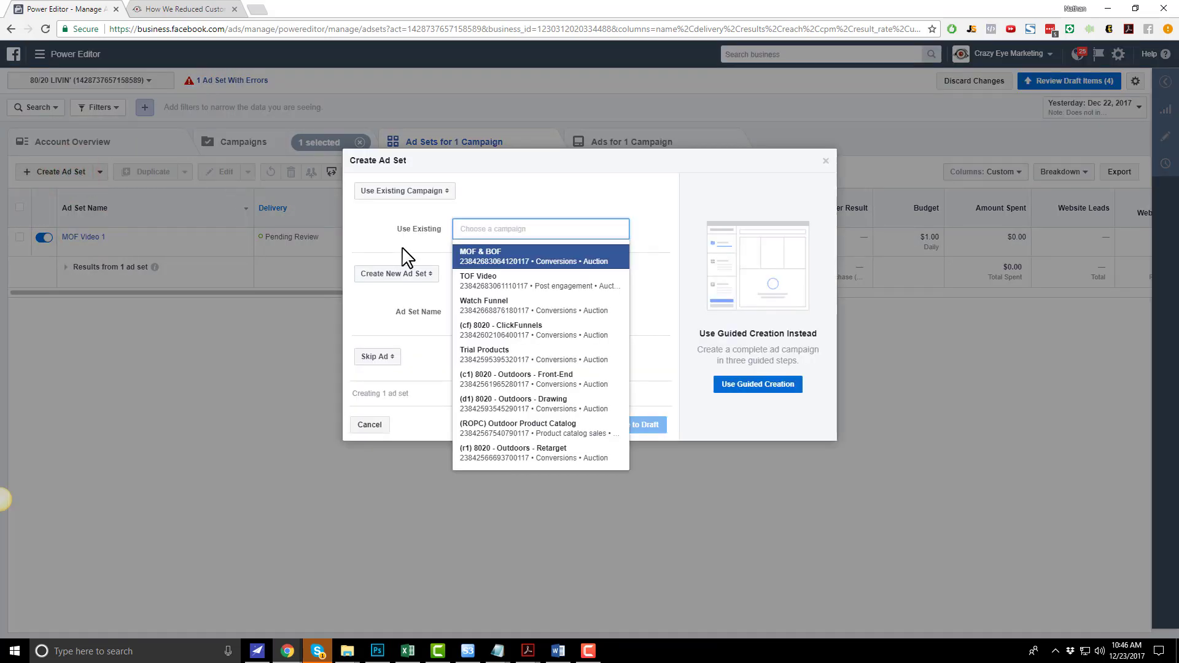
click(499, 254)
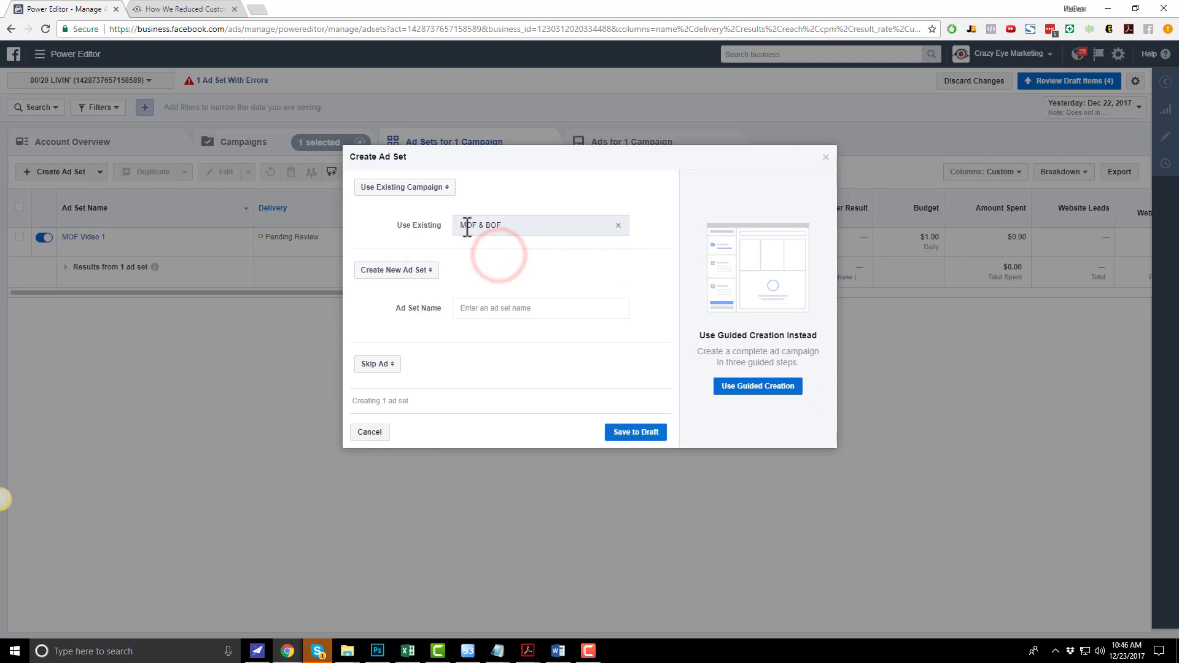
click(510, 310)
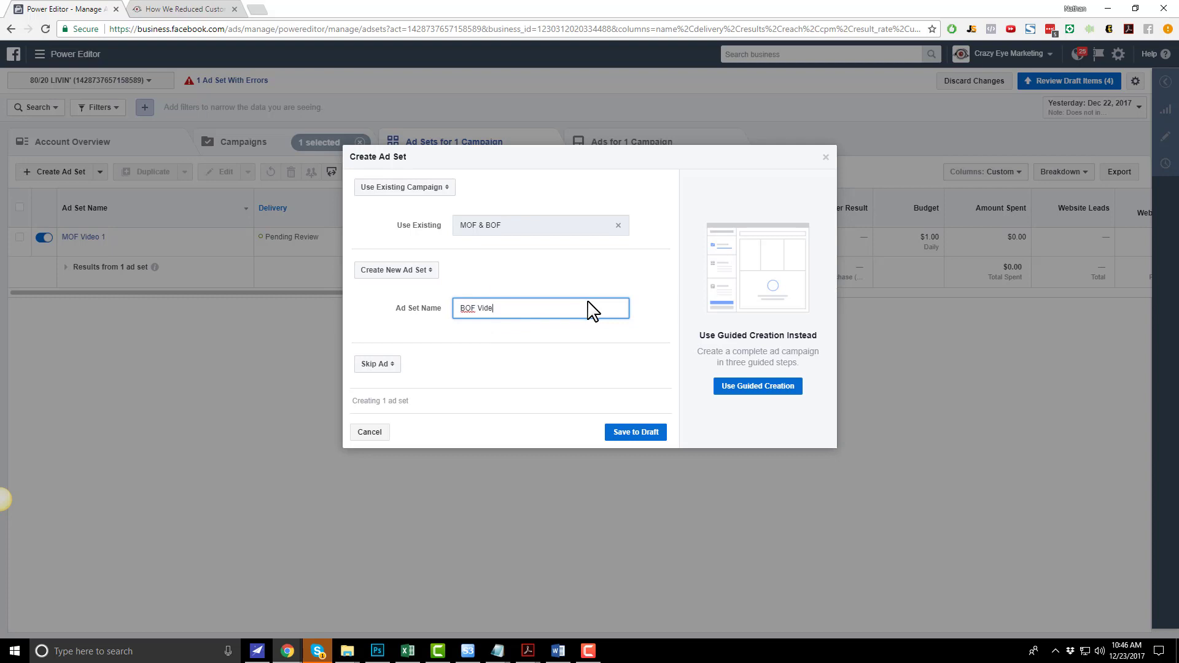
click(388, 366)
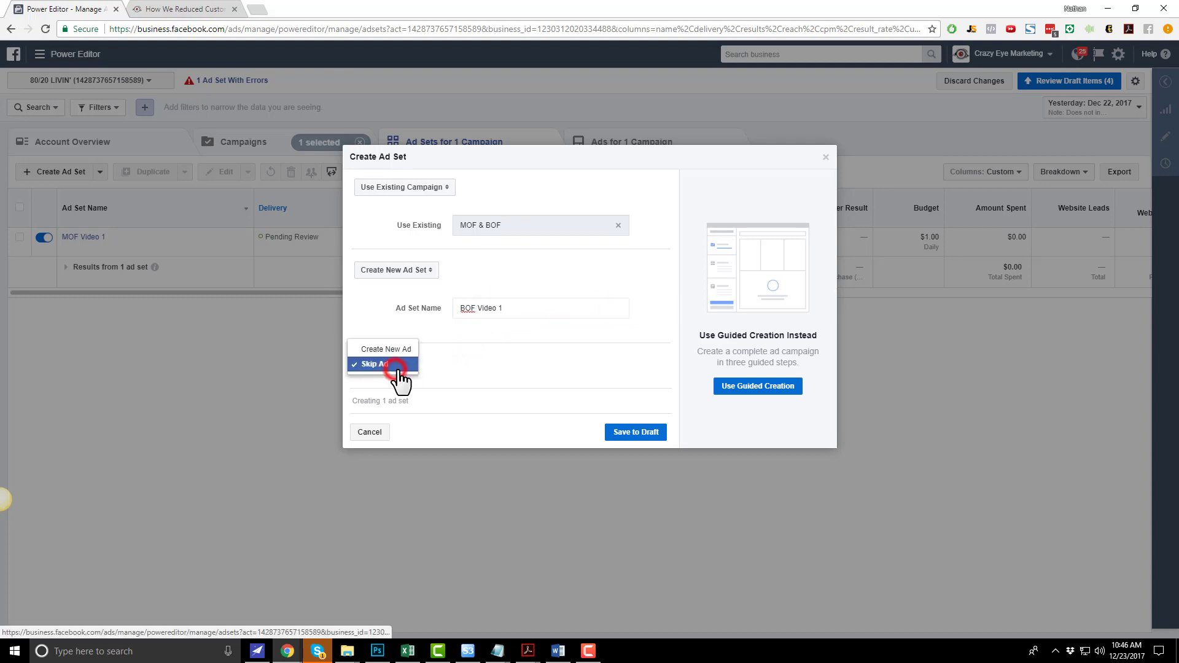
click(393, 351)
click(515, 390)
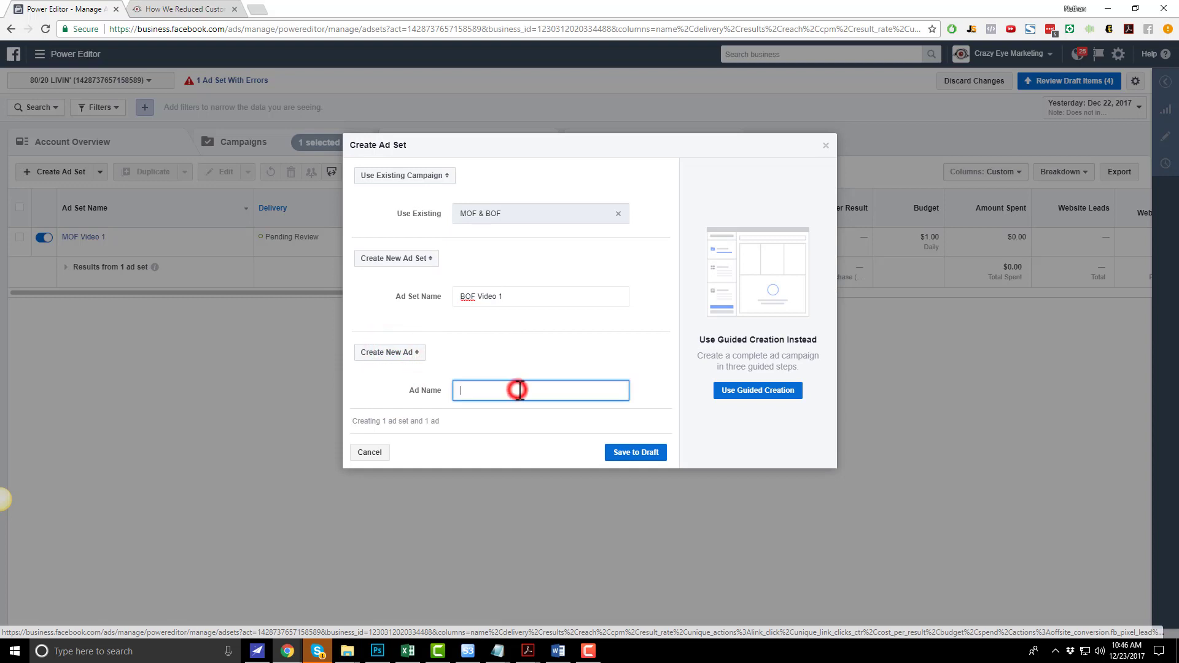
text(ad)
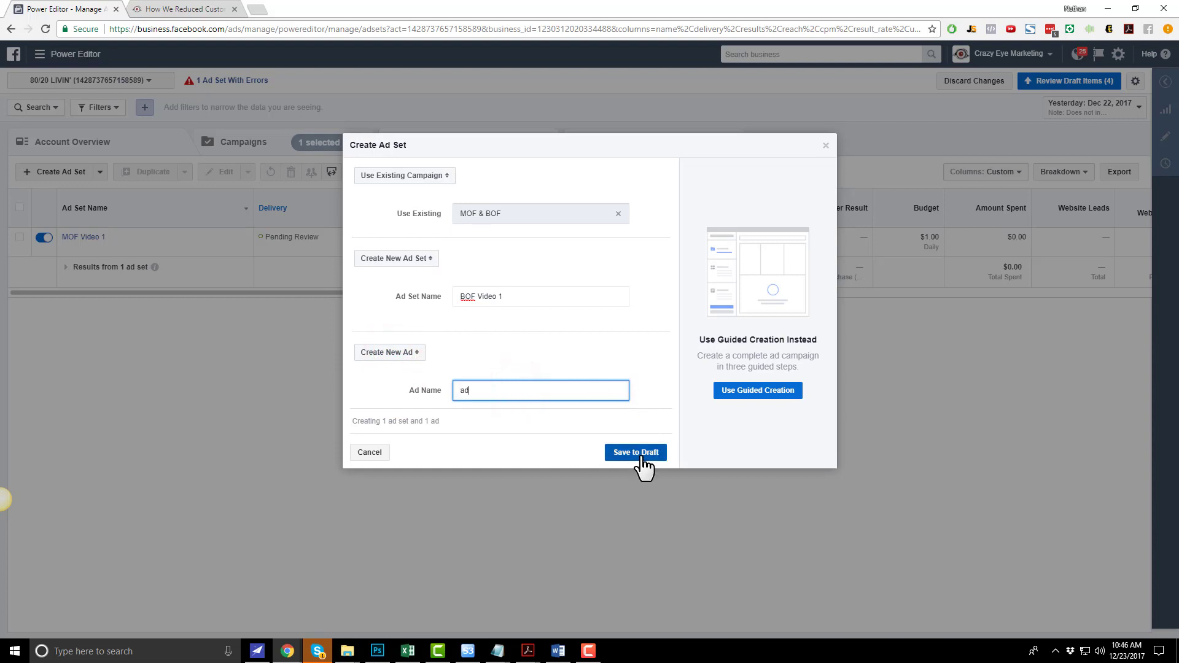
click(640, 455)
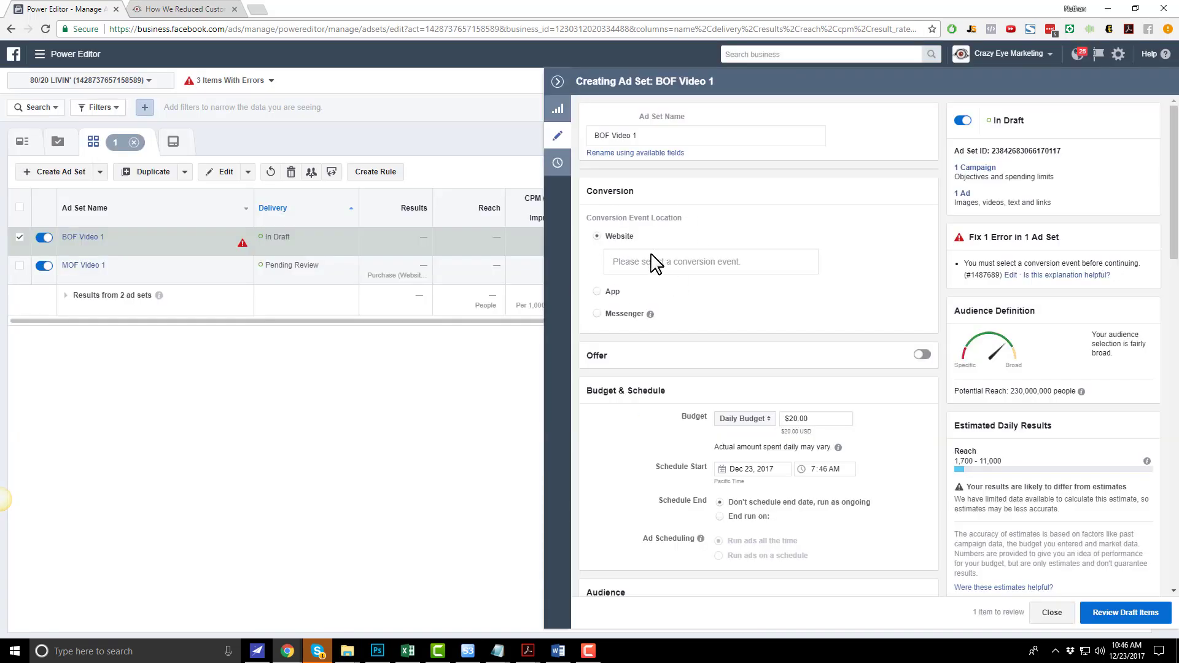
Set the BOF ad set's website conversion event to Purchase and its daily budget to $1
click(656, 264)
click(683, 332)
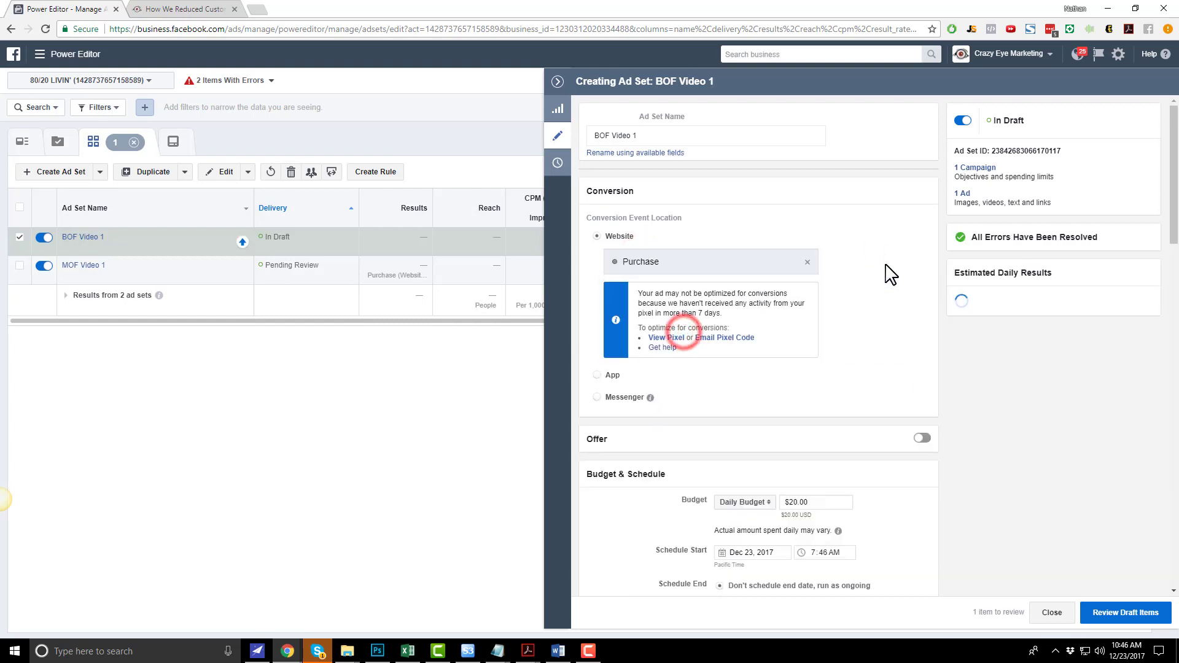
scroll(872, 307, down, 2)
click(837, 376)
text(1)
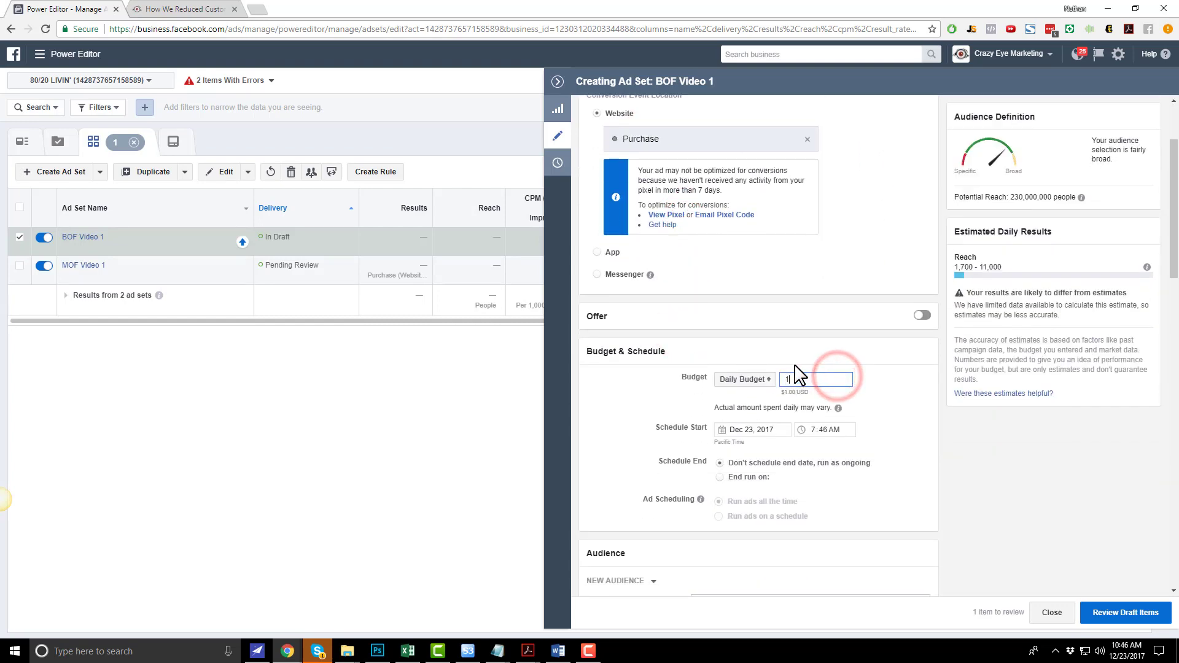
triple_click(922, 408)
Target the ad set at the custom audience "Watched 50%+ of MOF Video", look through its remaining settings and close the editor
scroll(882, 408, down, 5)
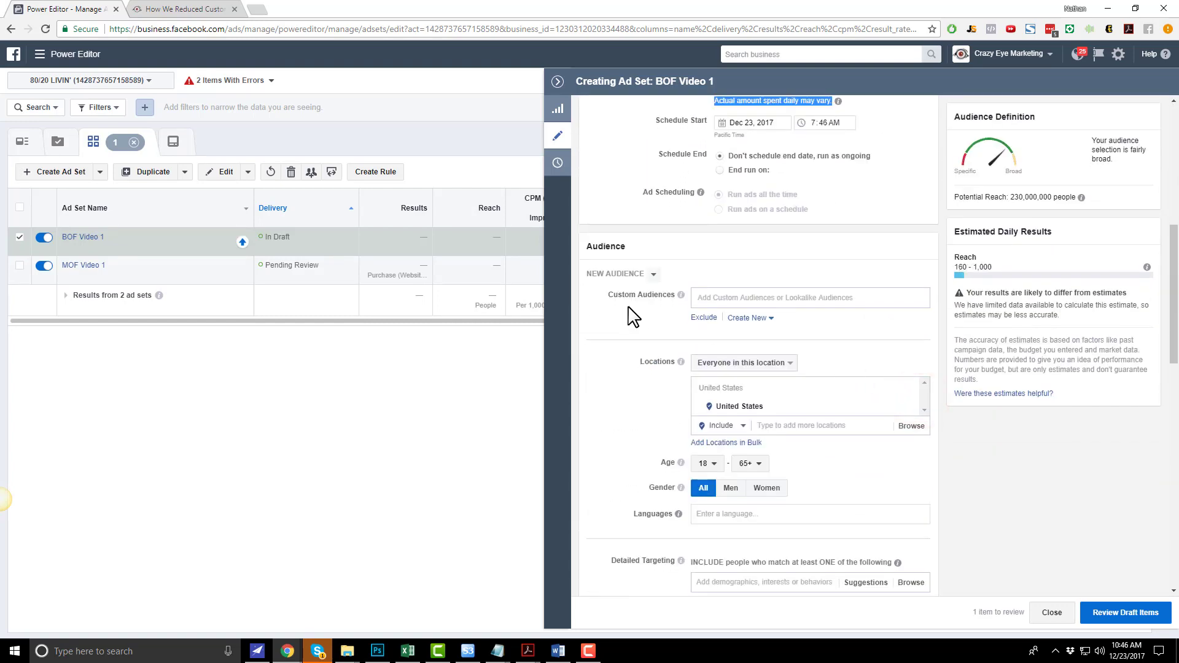
click(736, 297)
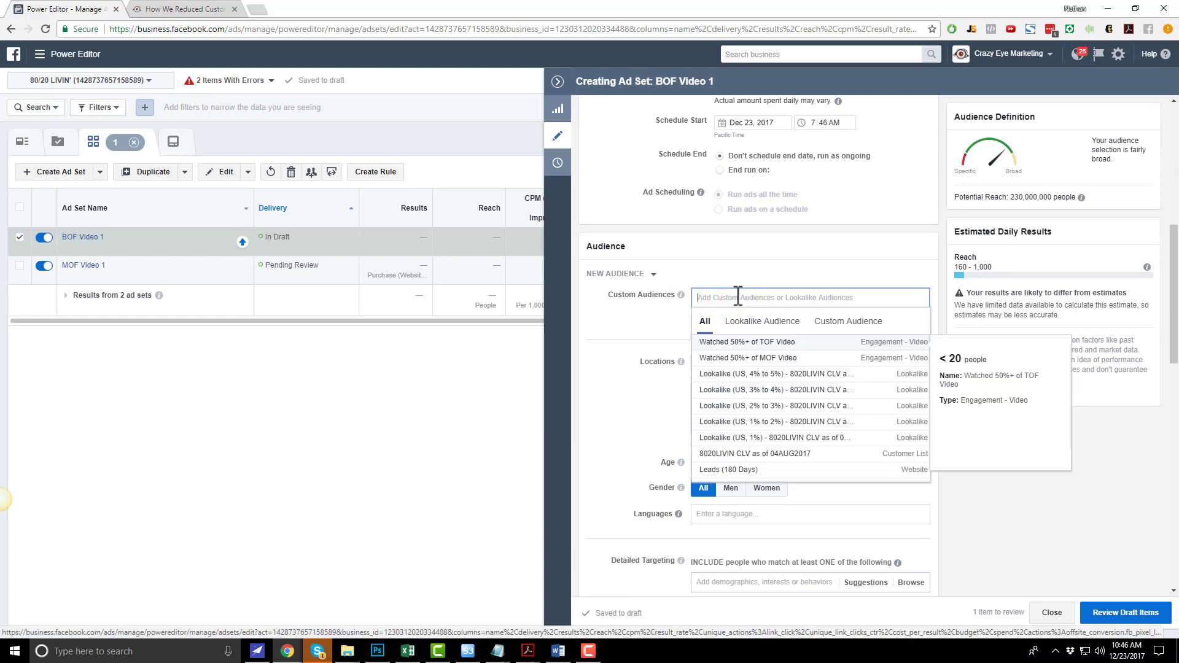
click(778, 359)
scroll(729, 311, down, 3)
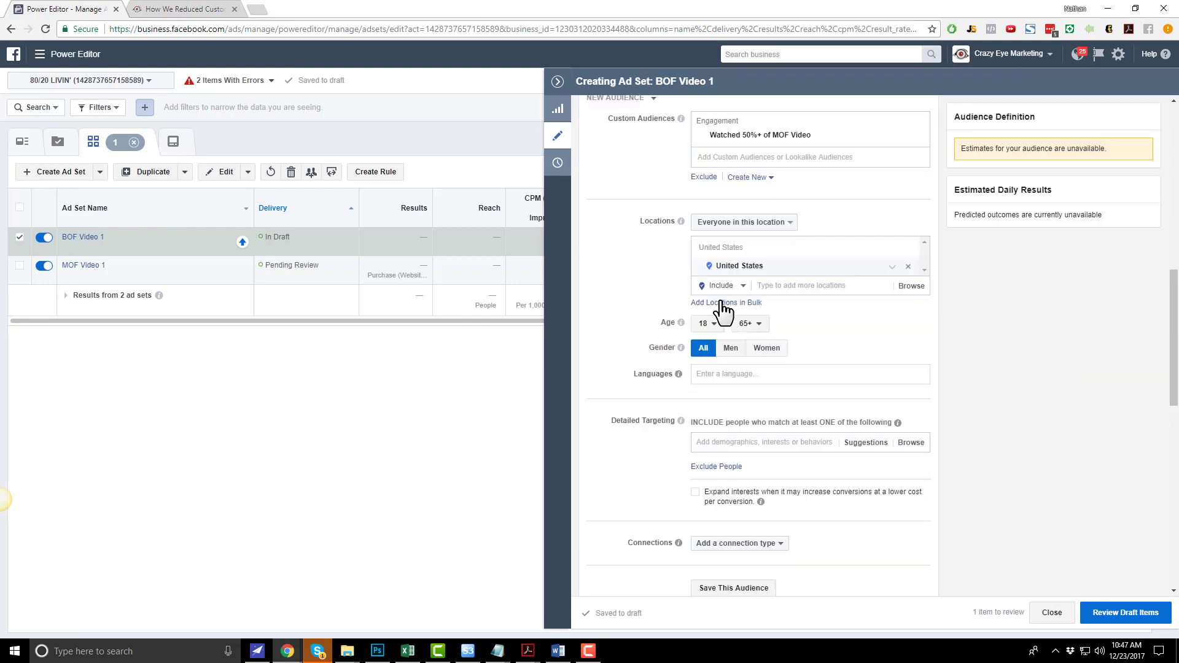
scroll(761, 257, down, 5)
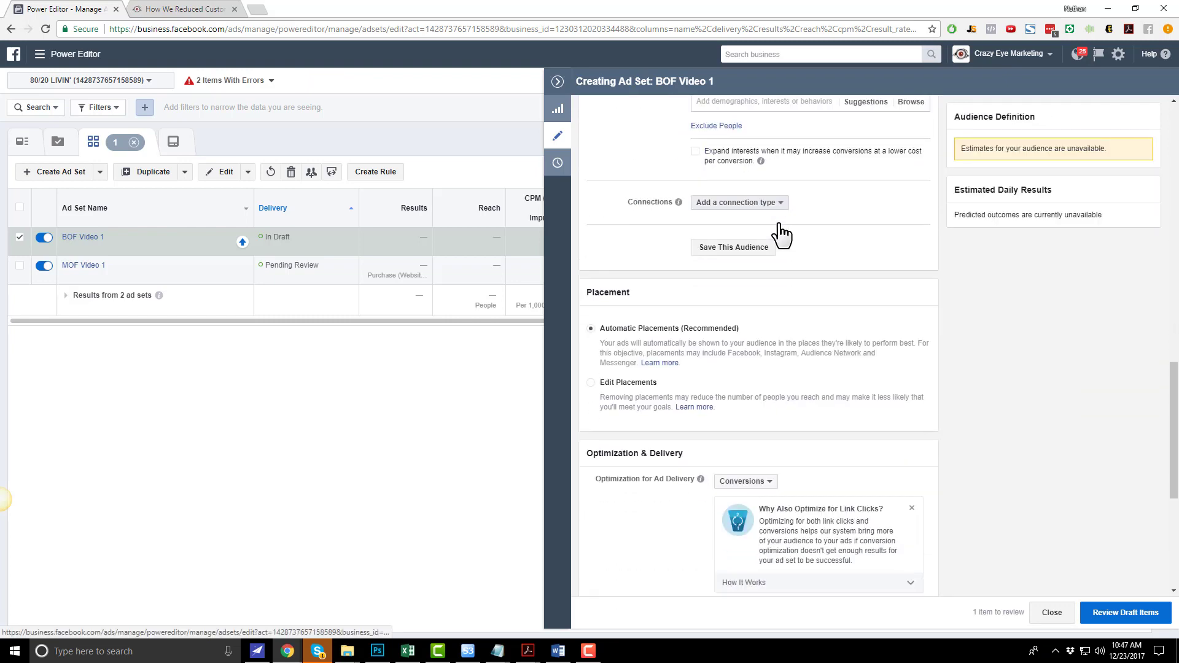
scroll(781, 234, down, 5)
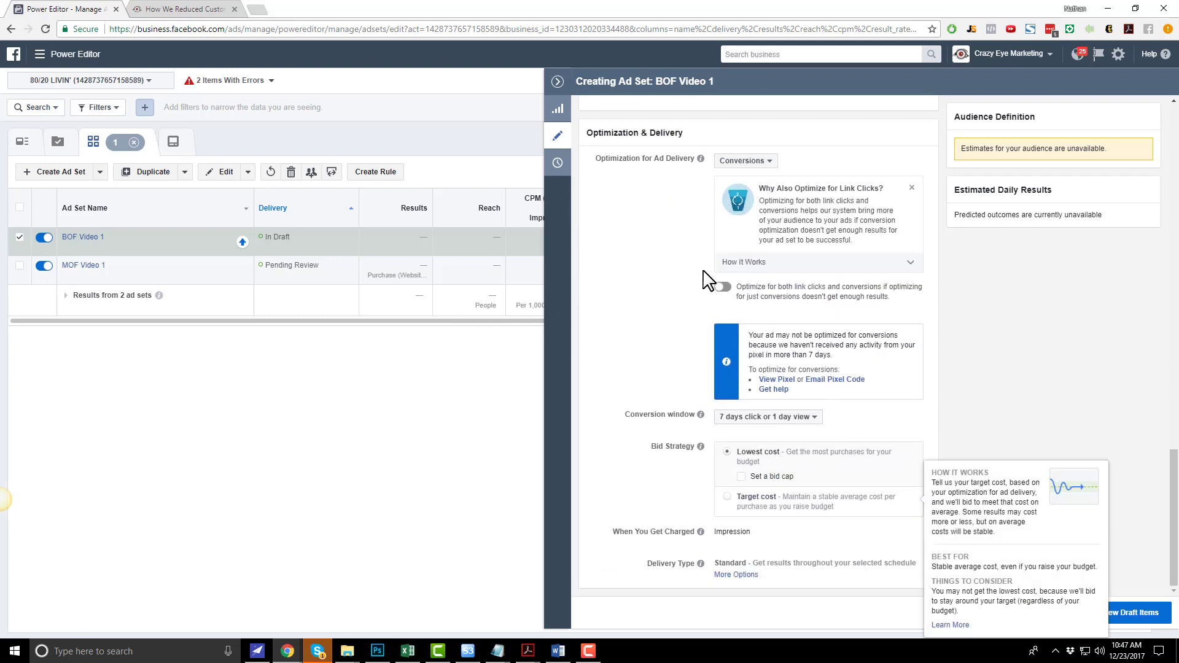
click(557, 81)
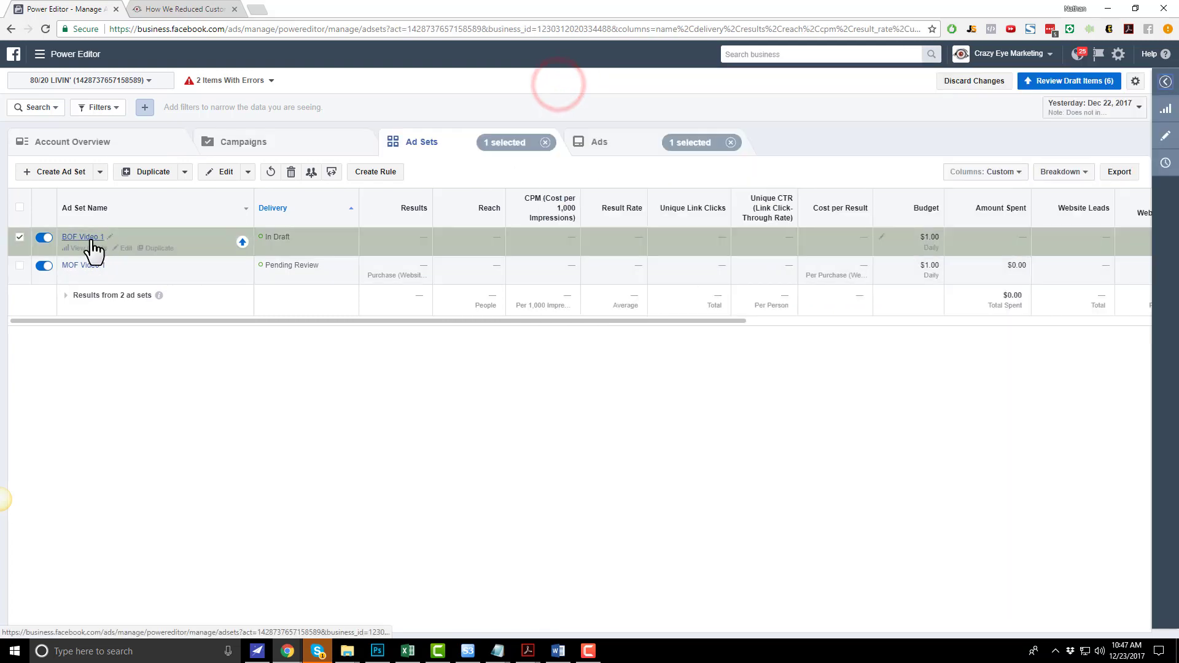
Open the BOF Video 1 ad for editing and switch its media type to Video / Slideshow
click(85, 237)
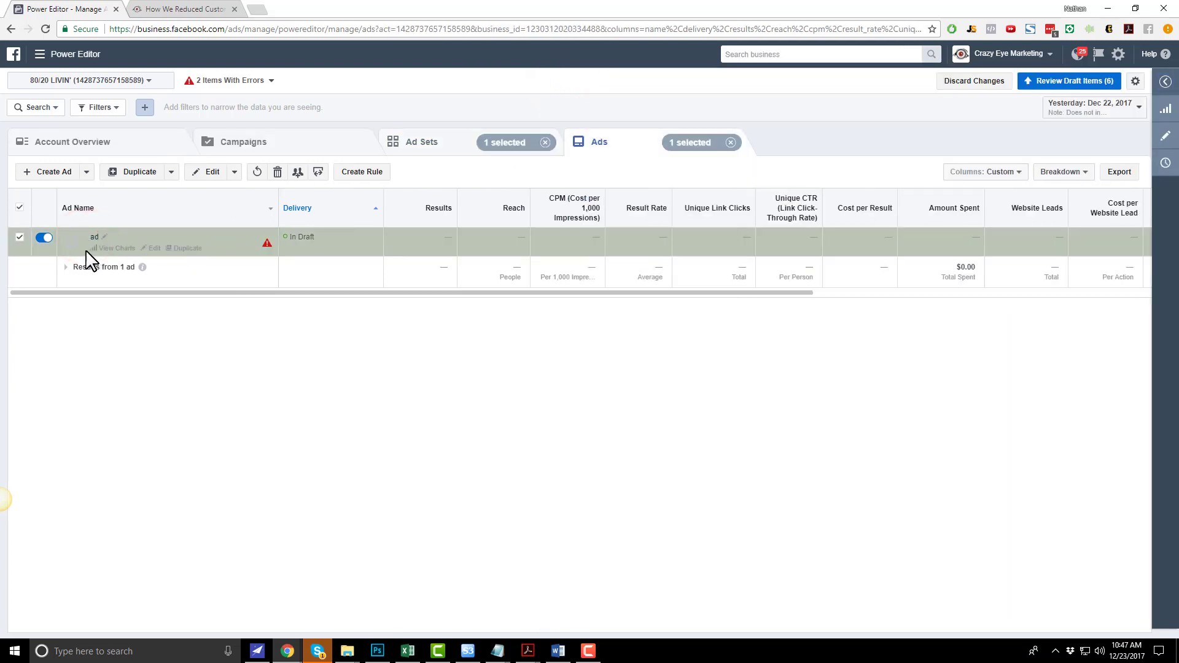
click(153, 249)
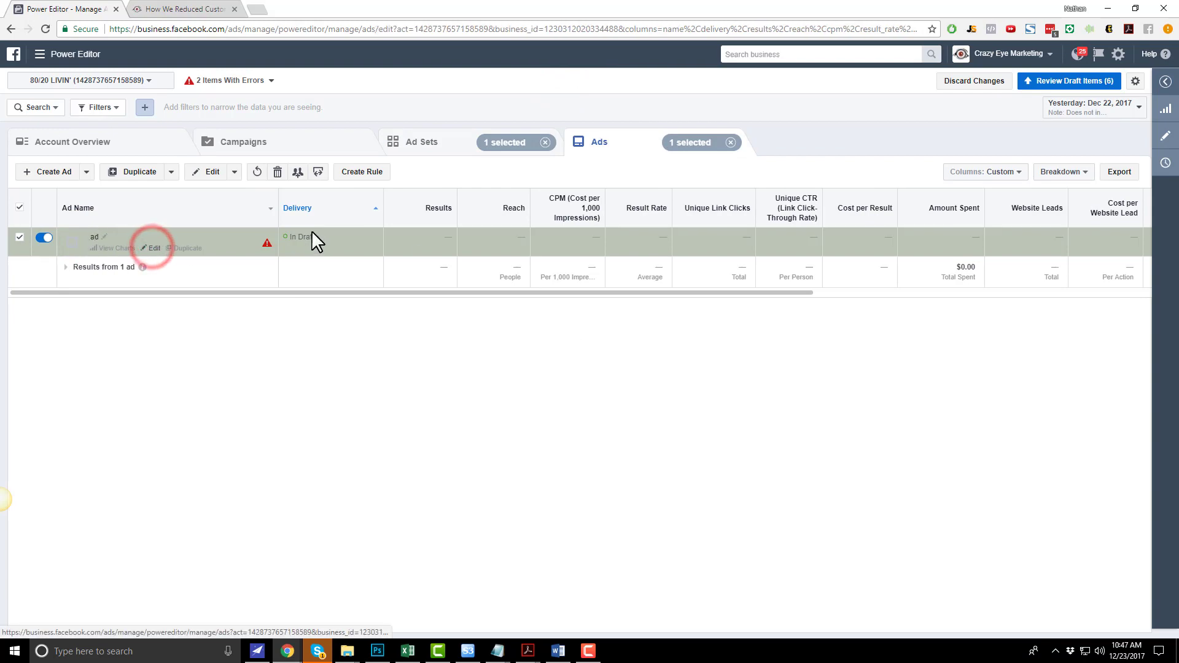
scroll(713, 299, down, 1)
scroll(713, 299, down, 4)
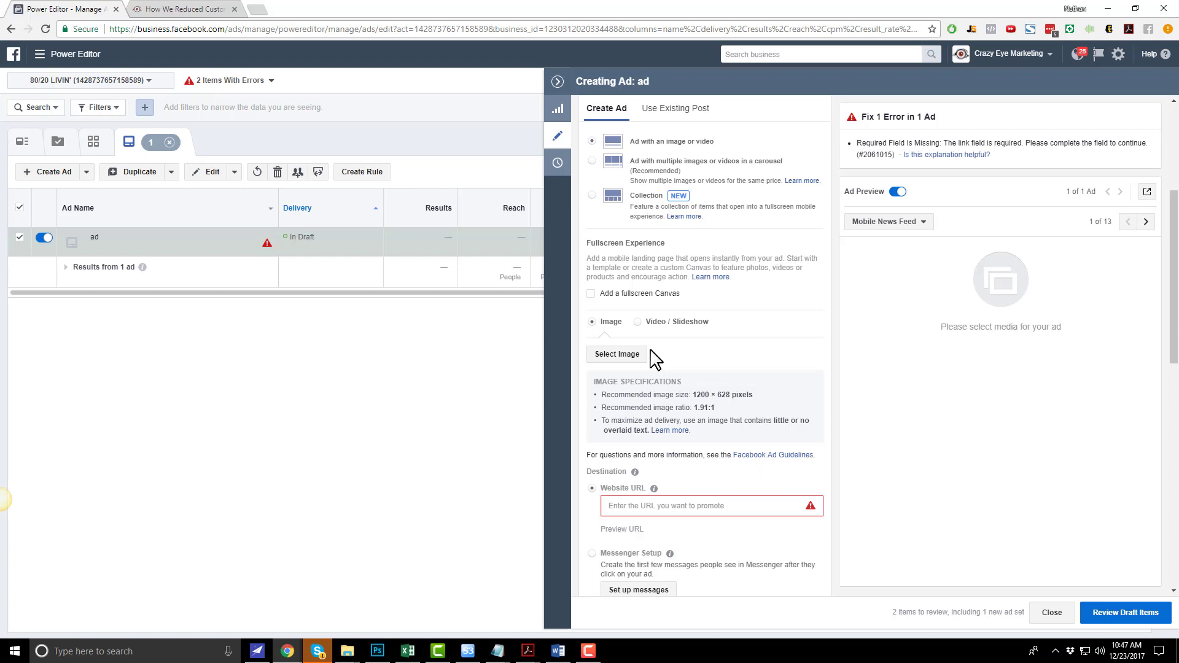
click(639, 322)
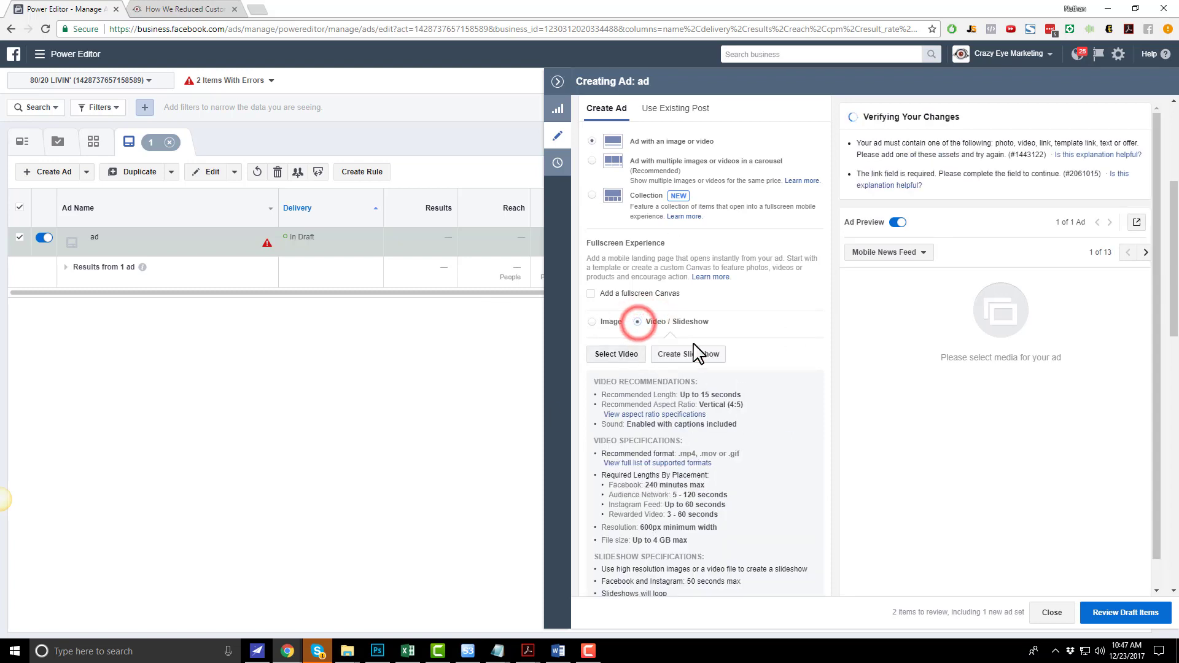
Upload BOF.mp4 from the Video Retargeting Example folder and select it from the library as the ad's video
click(619, 354)
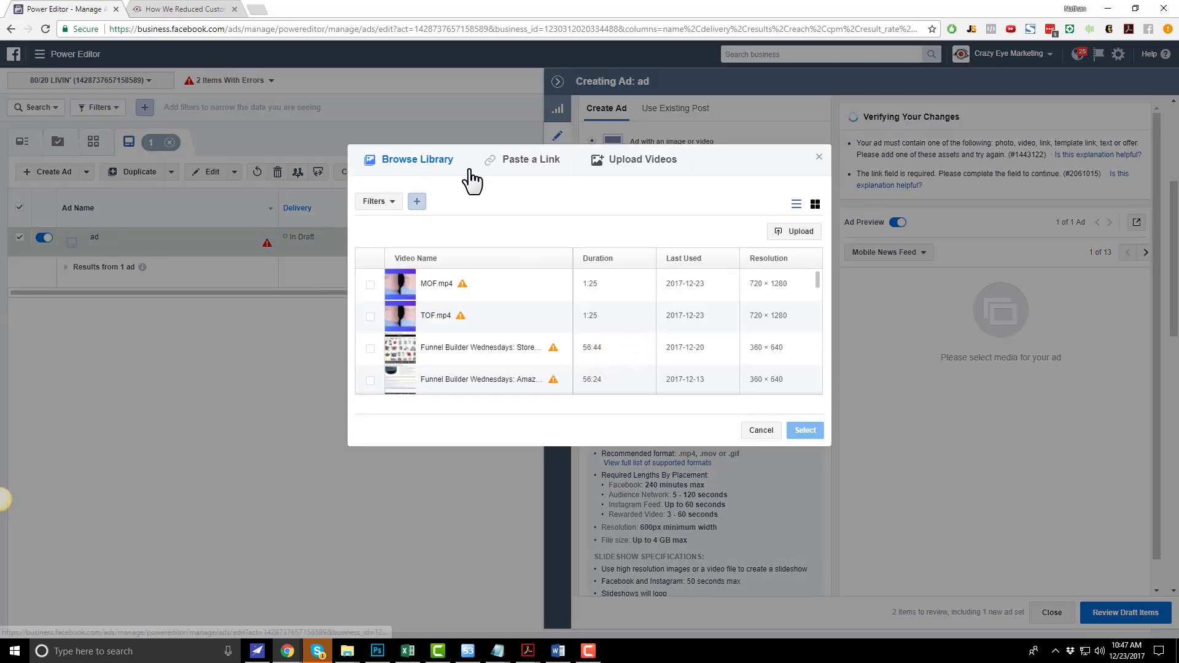
click(622, 159)
click(564, 227)
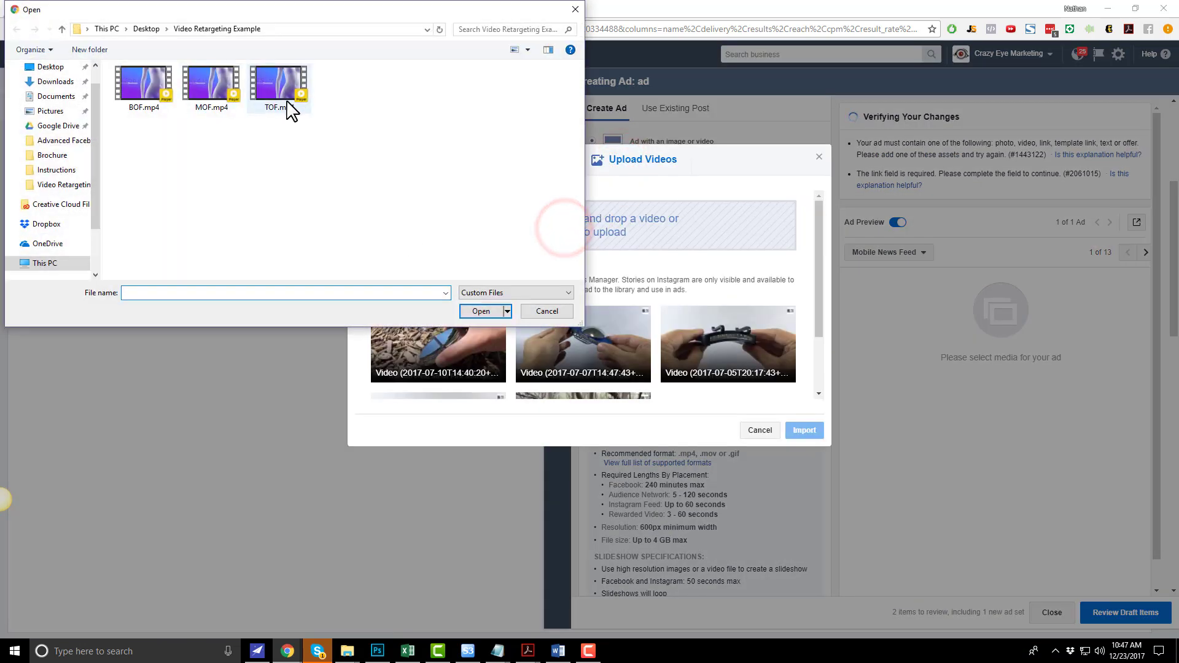
click(481, 311)
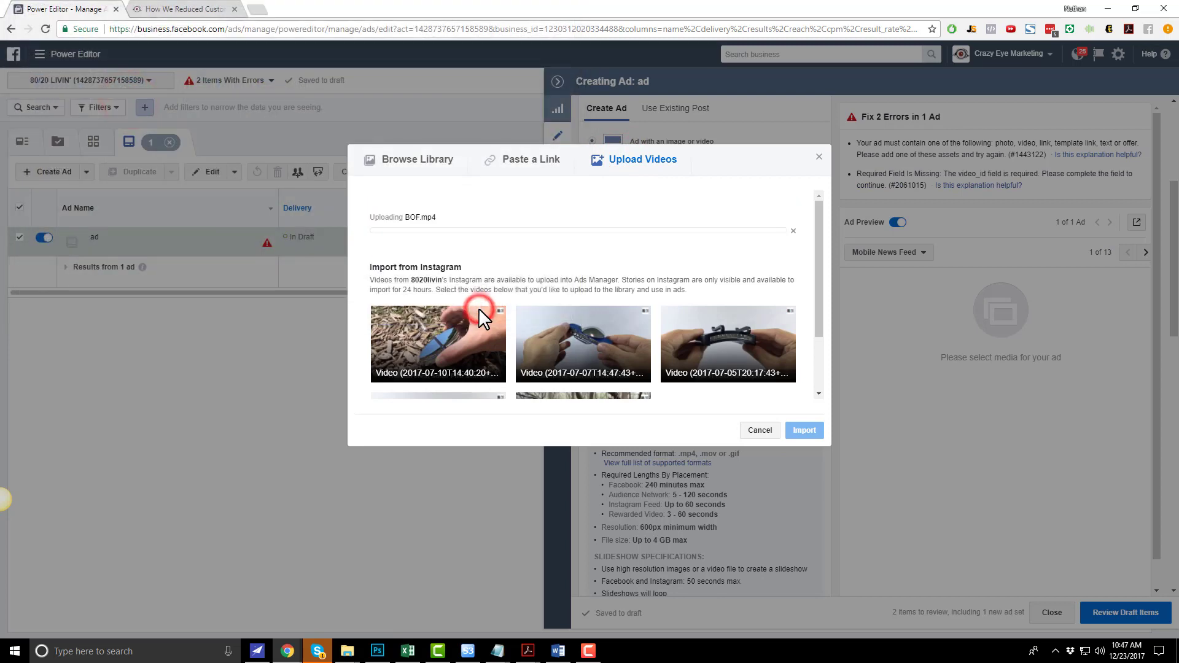
click(425, 164)
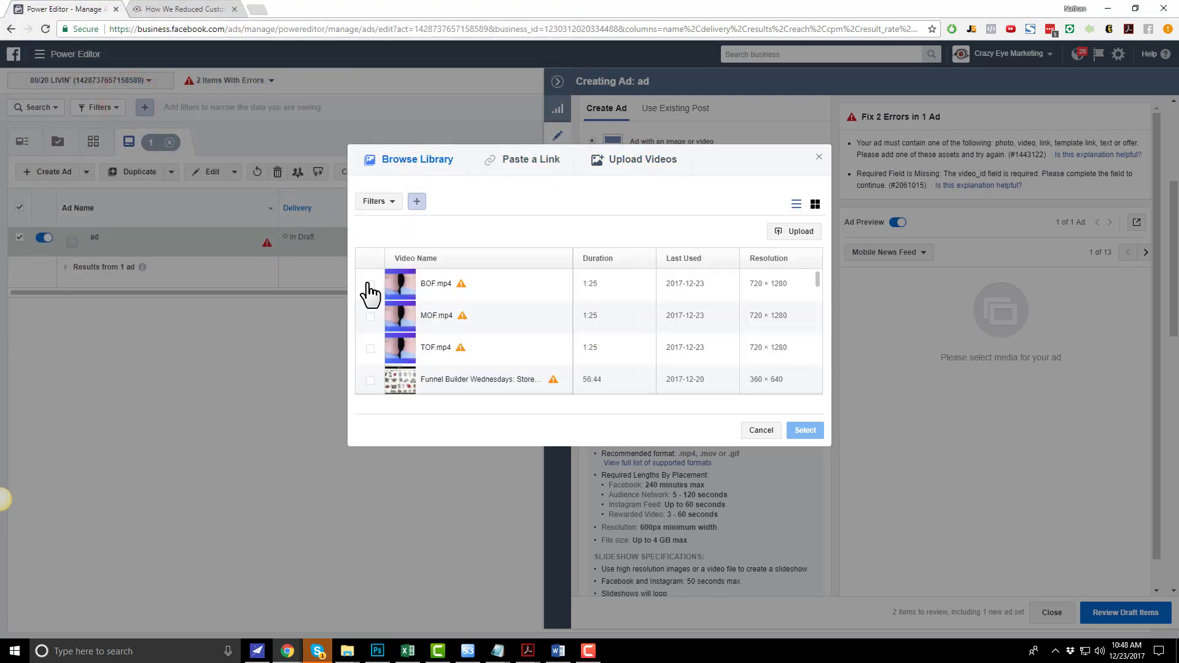
click(370, 284)
mouse_move(471, 286)
click(804, 431)
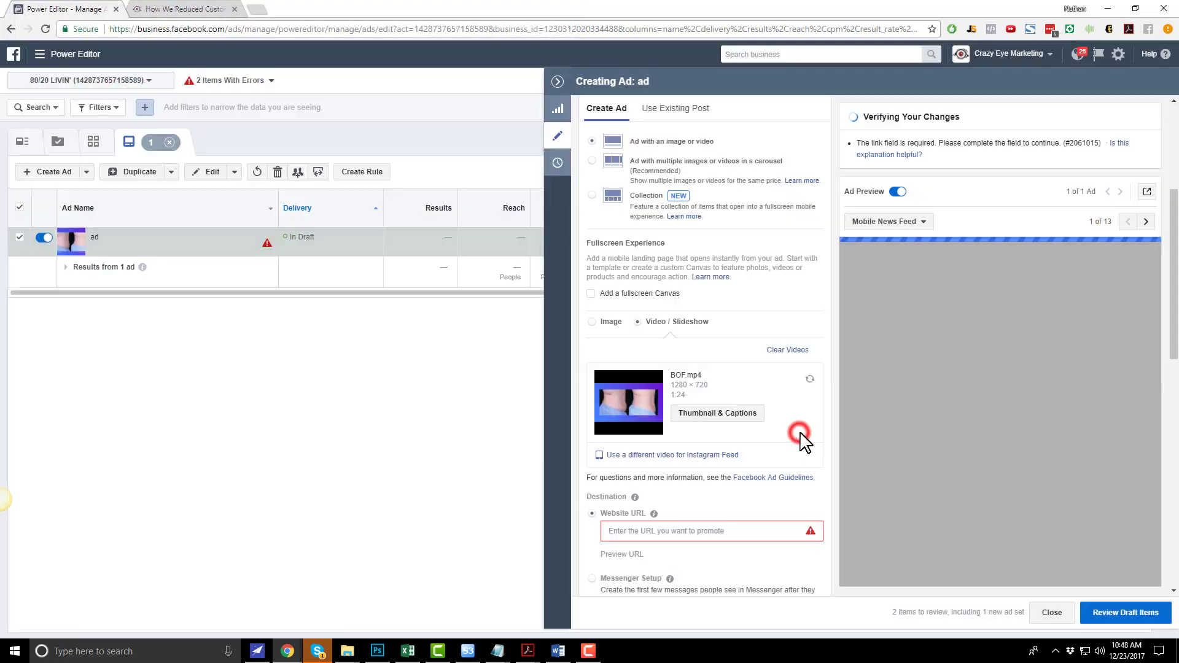
scroll(754, 398, down, 5)
click(676, 311)
text(https://www.crazyeyemarketing.com/join)
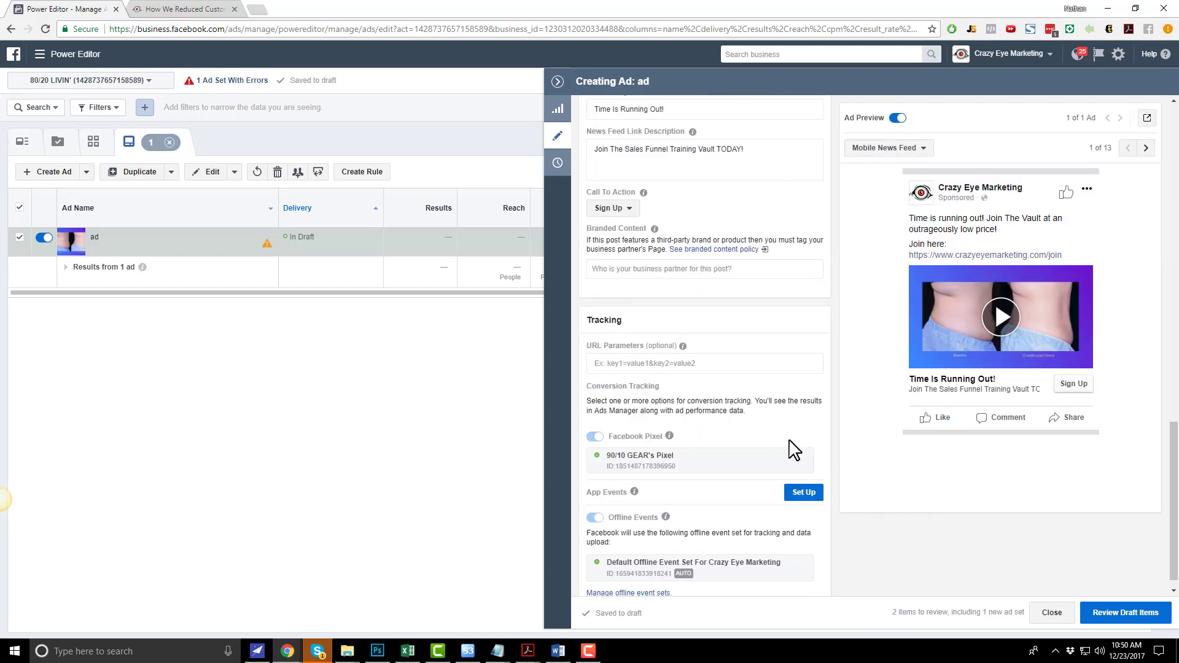
click(1116, 616)
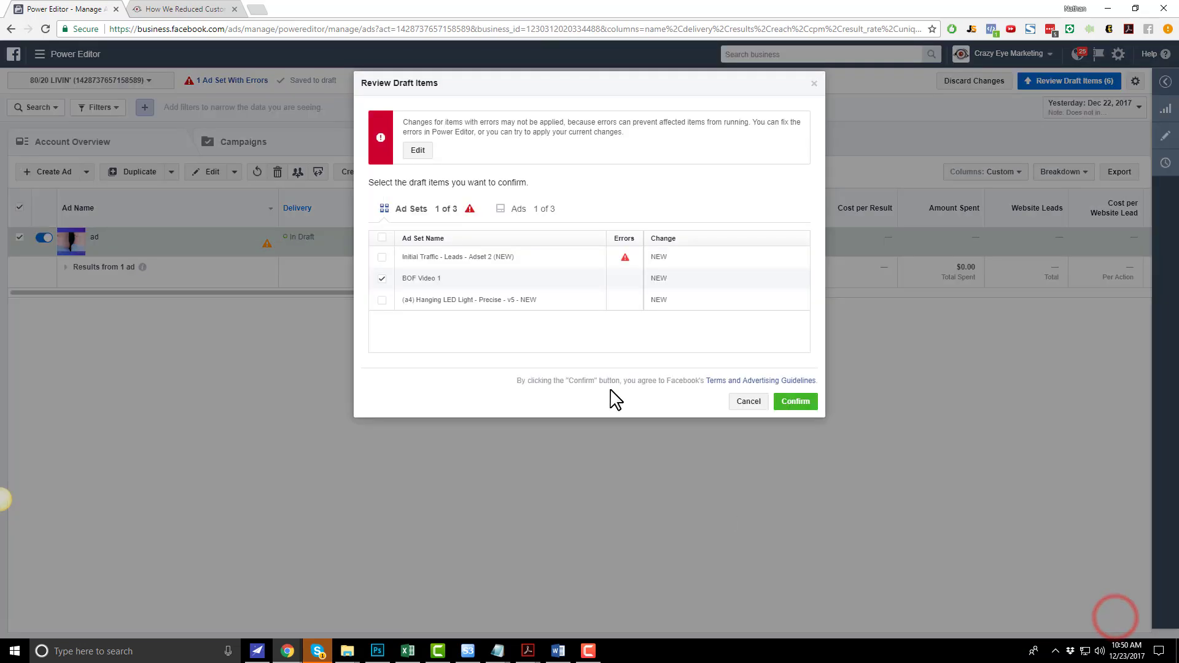
click(794, 403)
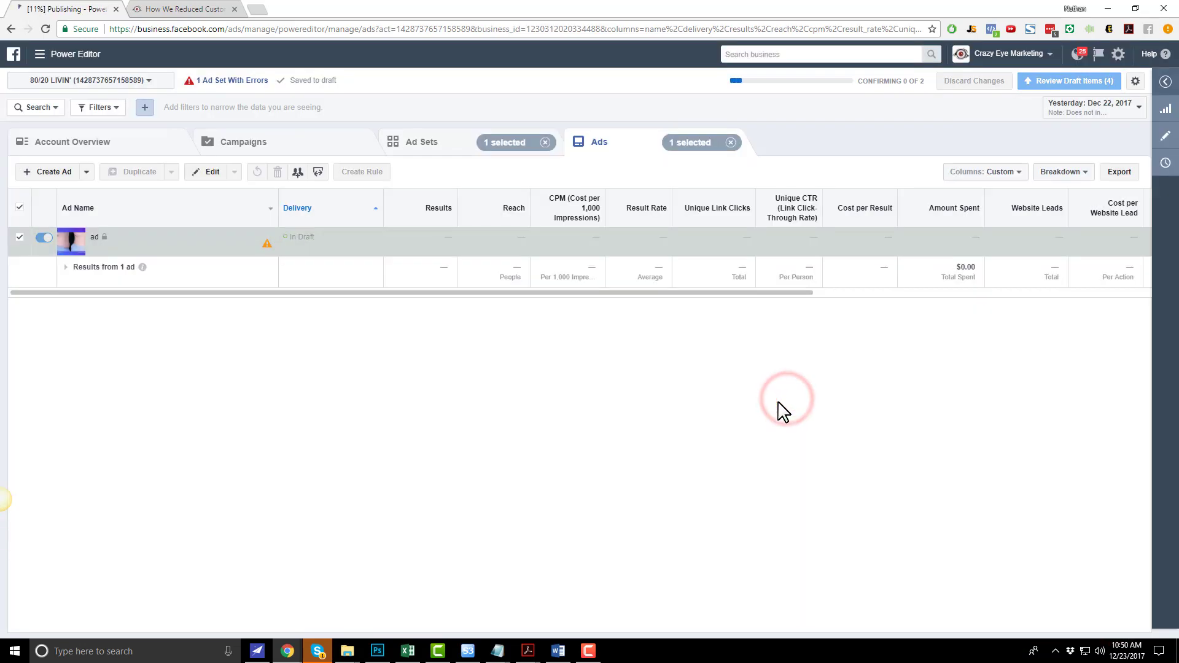
View the campaign list in Ads Manager and look over the blog post on the video ads retargeting strategy
click(56, 59)
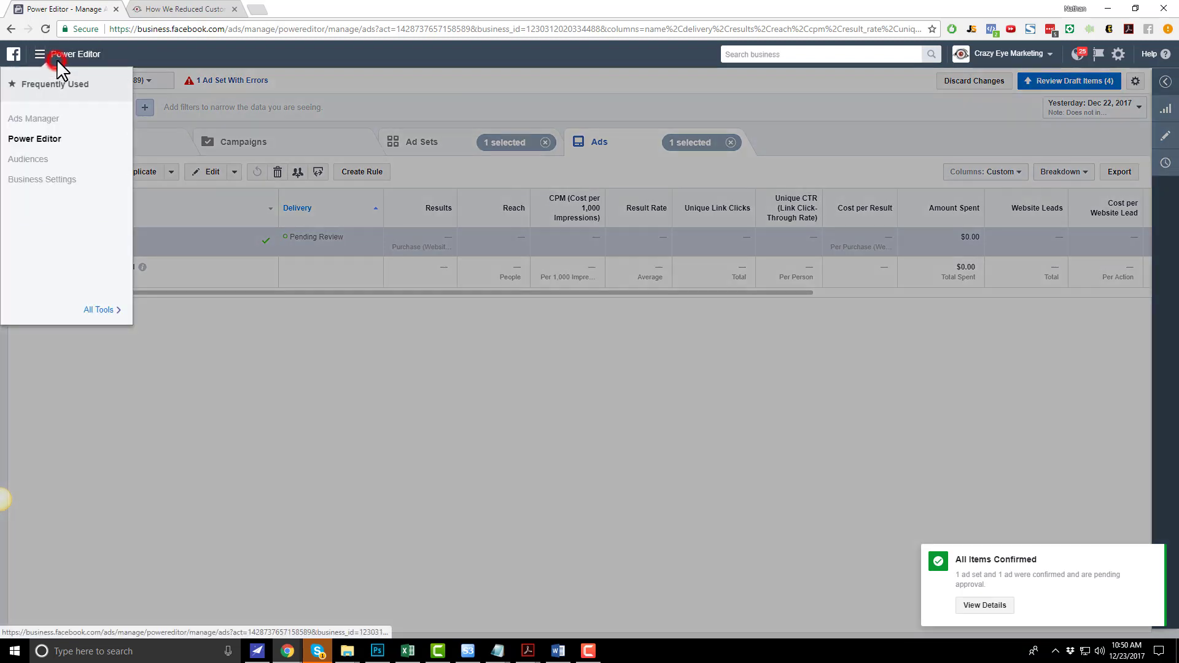
click(50, 118)
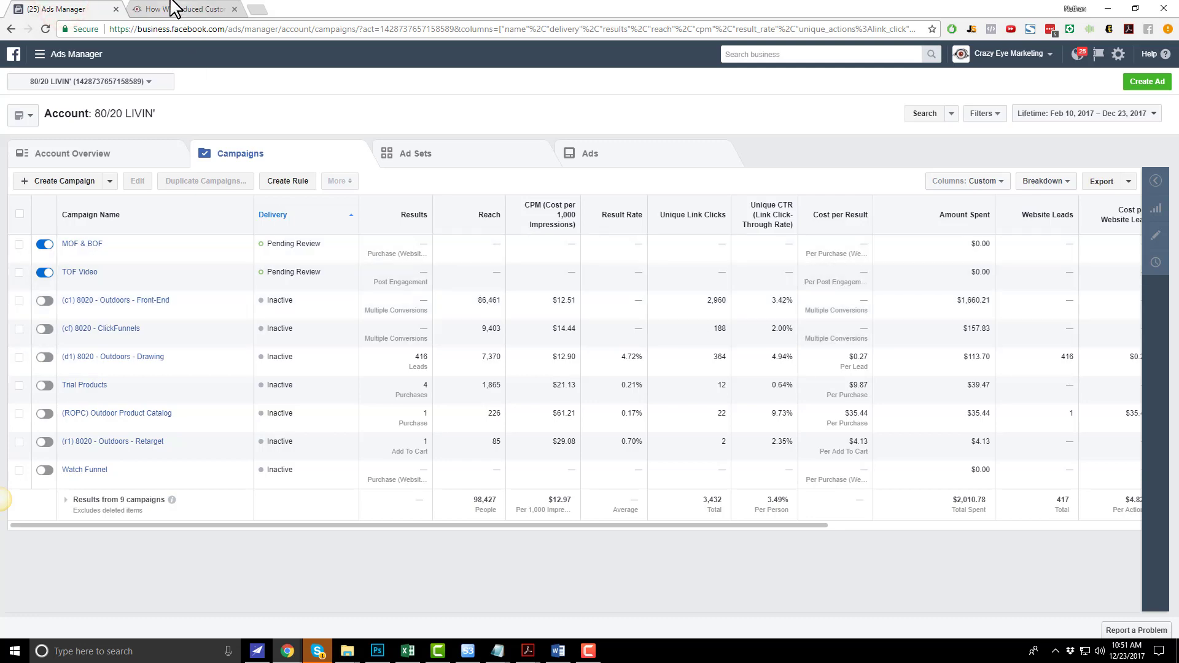
click(203, 9)
scroll(599, 325, up, 7)
scroll(599, 332, down, 15)
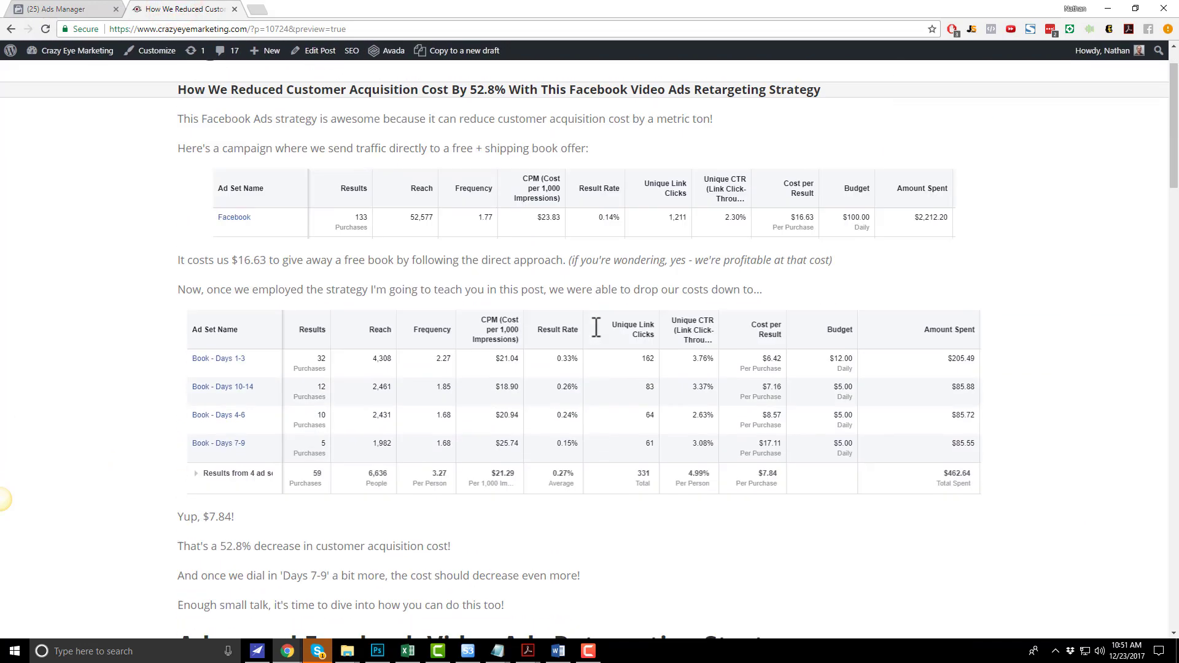